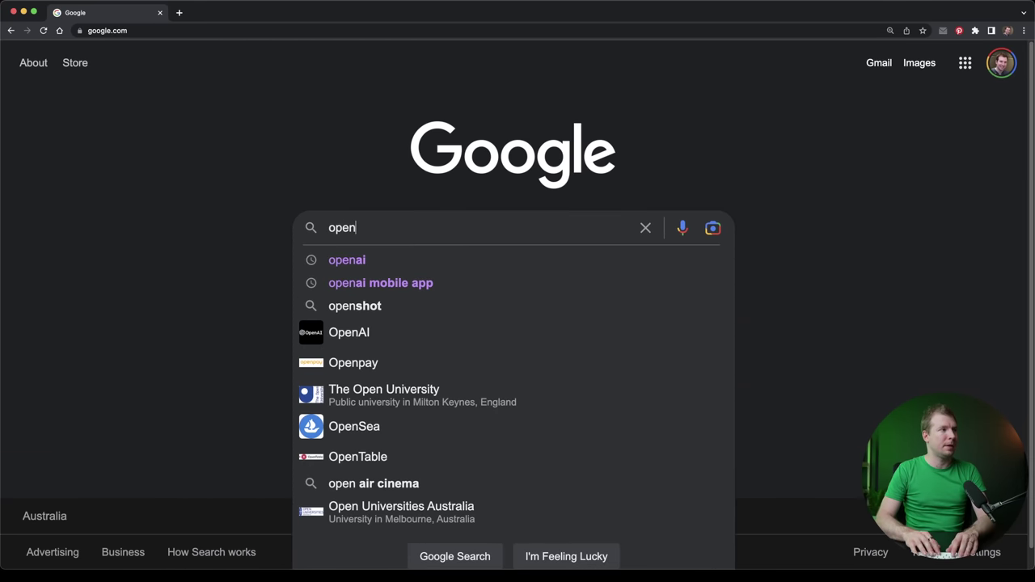
Step: Search Google for openai, go to the OpenAI website and open the ChatGPT research release to try it
text(ai)
key(Return)
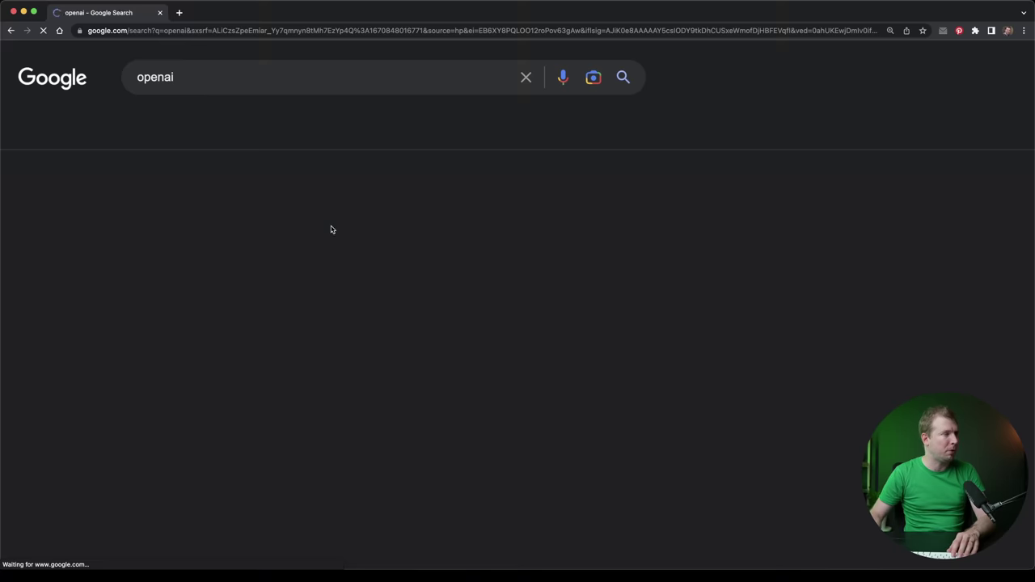
click(180, 219)
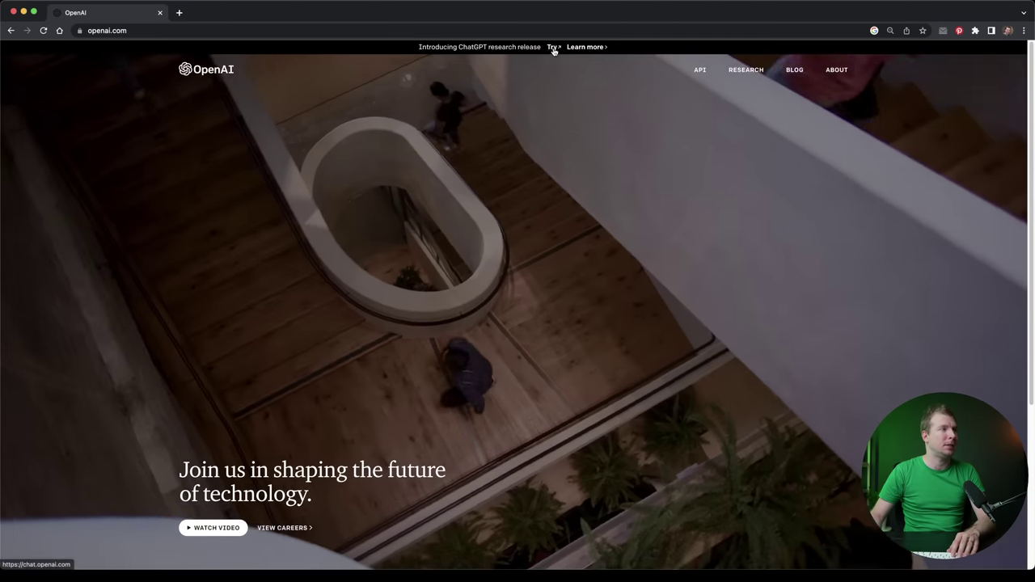
click(553, 47)
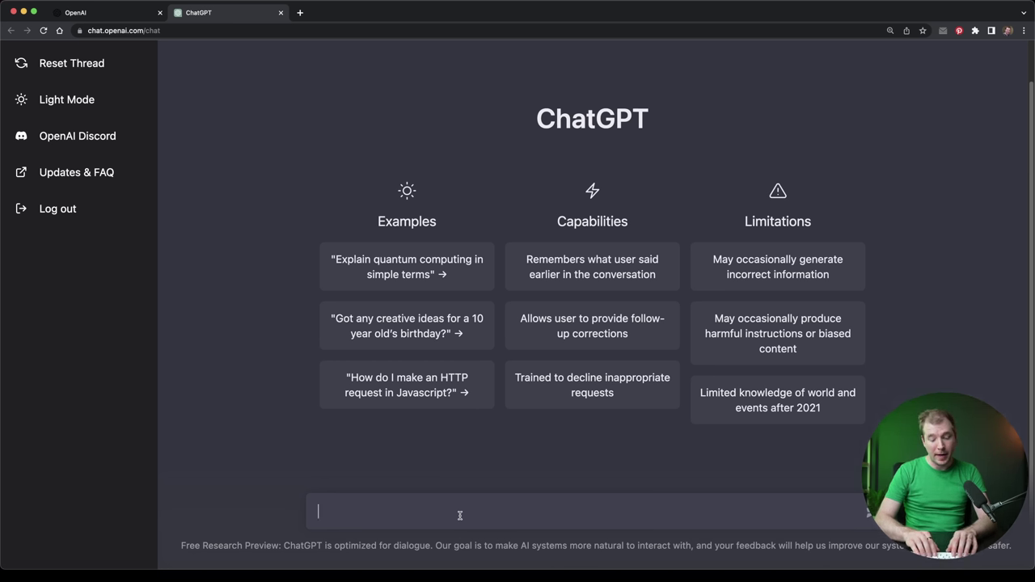
Step: Ask ChatGPT to "Can you please create the outline of a website for an account firm called Downs Accounting" and review the outline's Home page section
text(Ca)
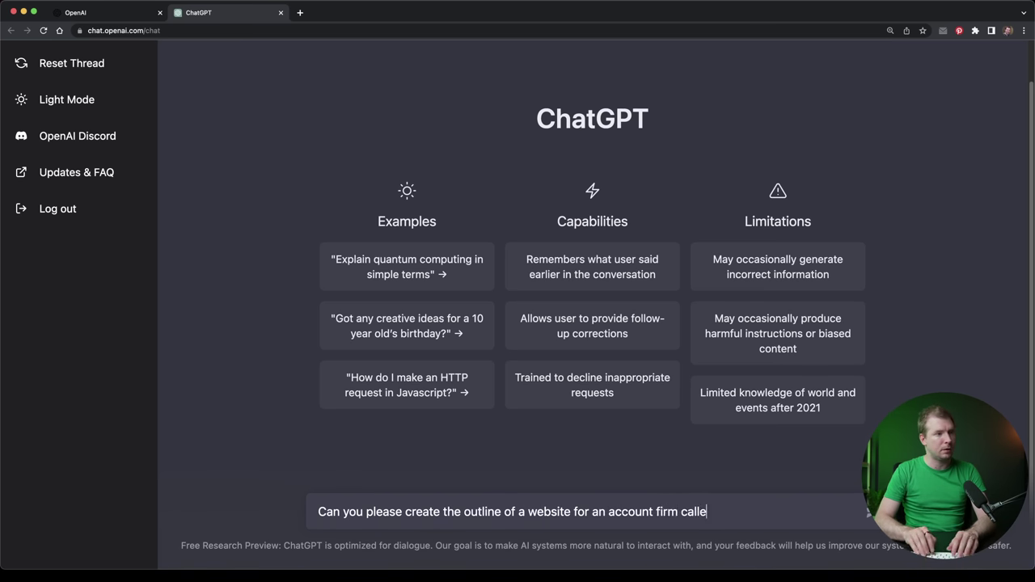
text(nting)
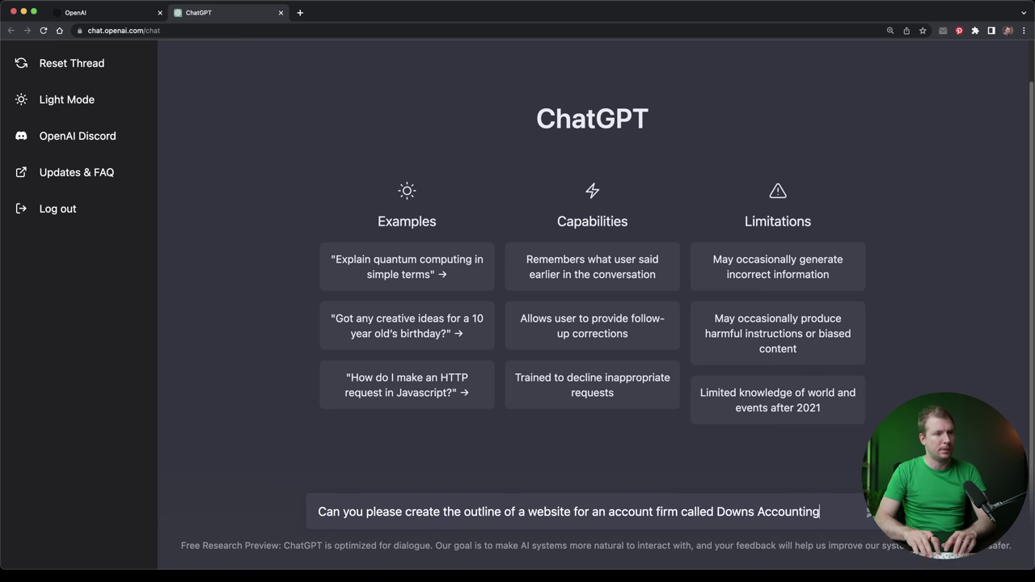
click(869, 517)
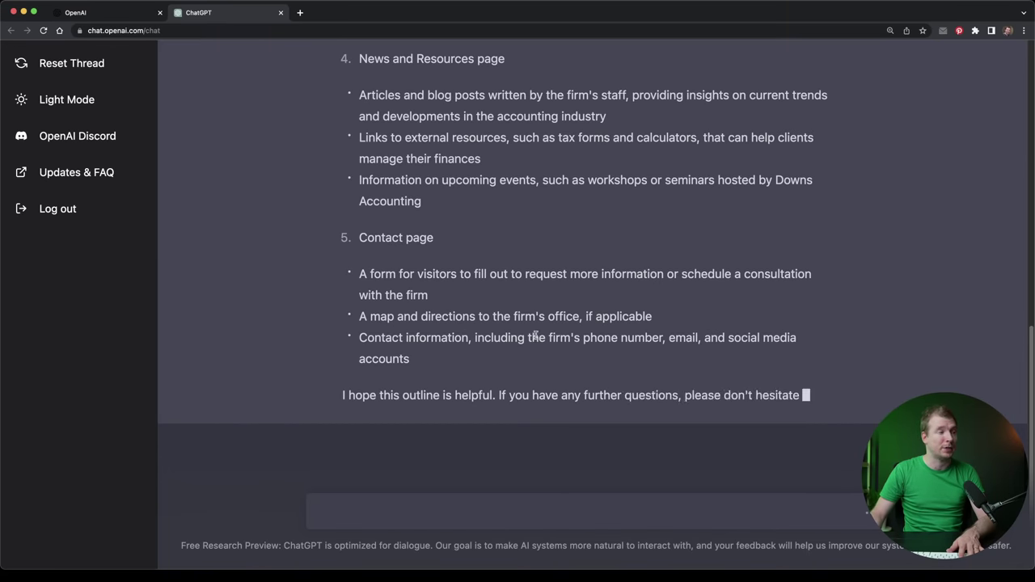
scroll(872, 374, up, 5)
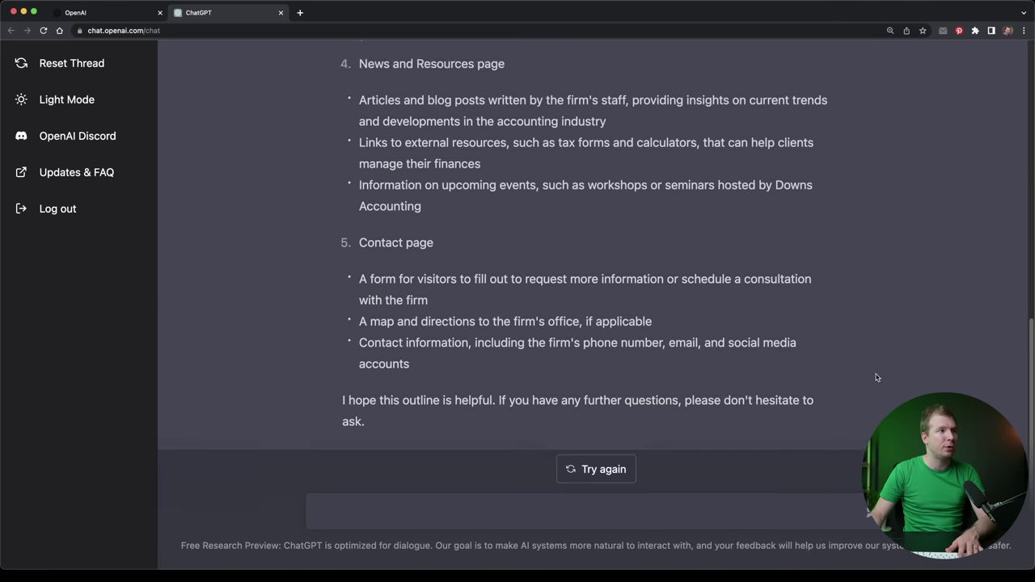
scroll(867, 370, up, 8)
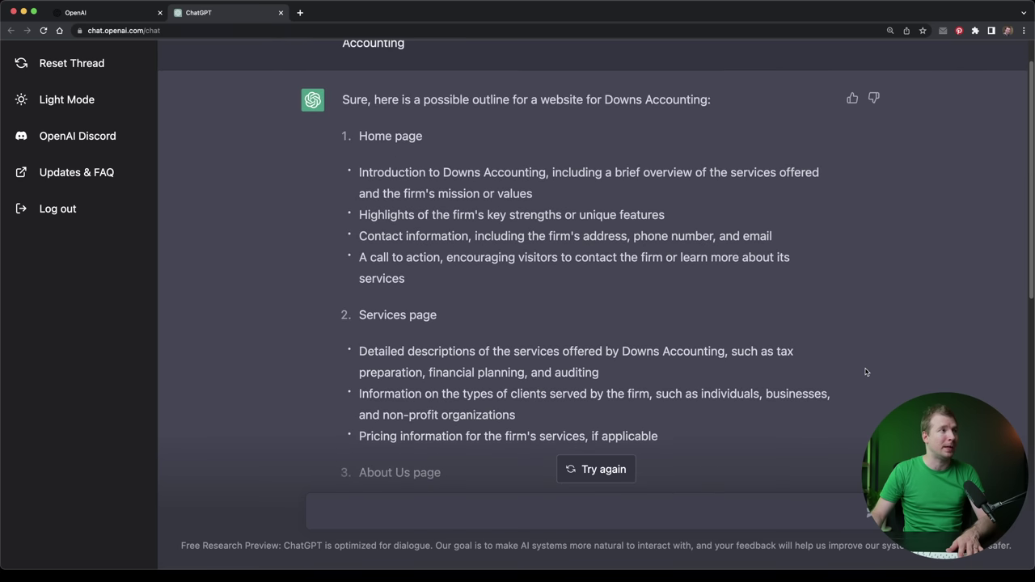
drag(353, 137, 463, 137)
click(463, 136)
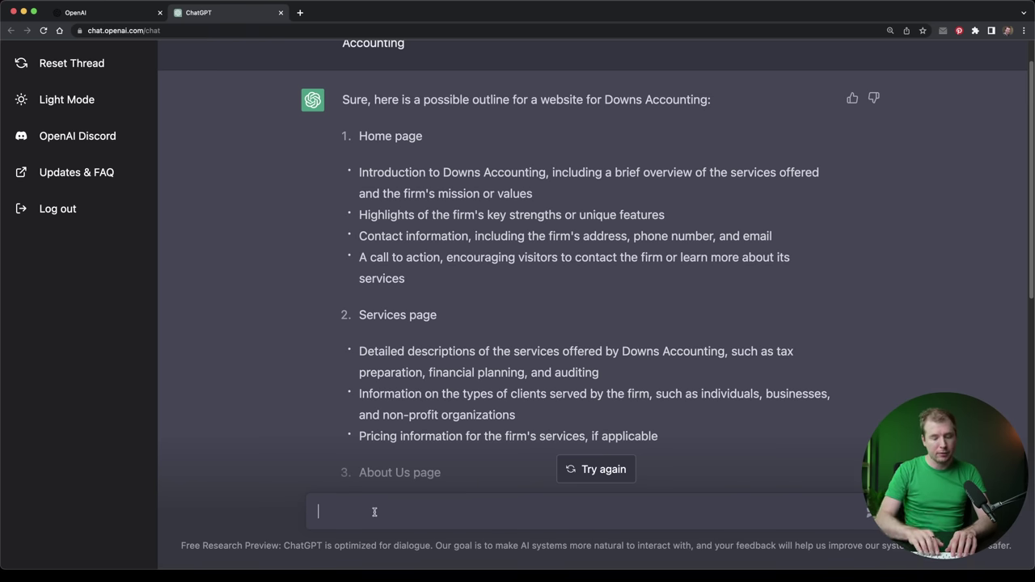
Step: Send the follow-up prompt "Planning out the home page, write a hero title, tagline, with a strong call to action button"
text(Write)
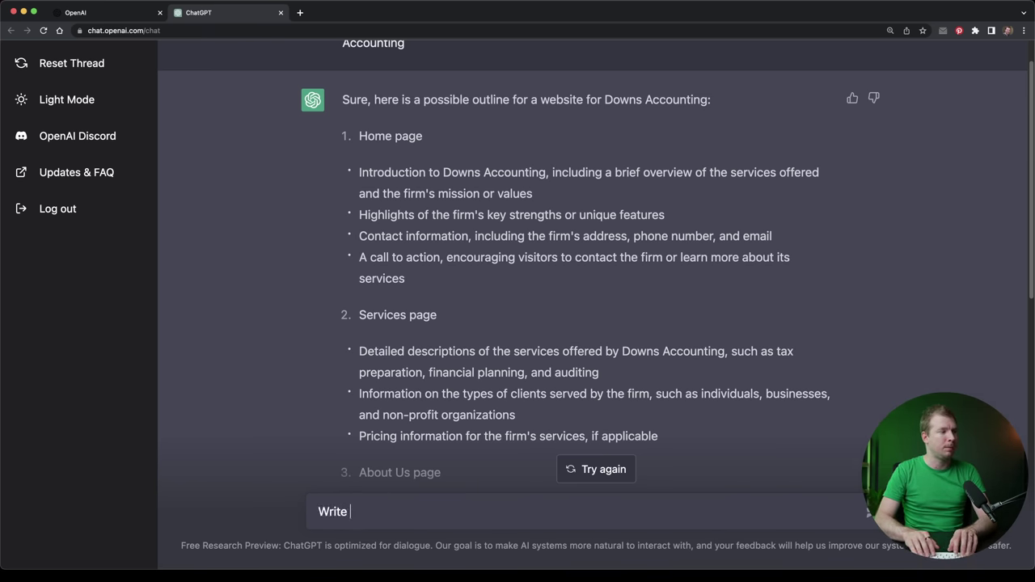
key(super+a)
text(Planning out the)
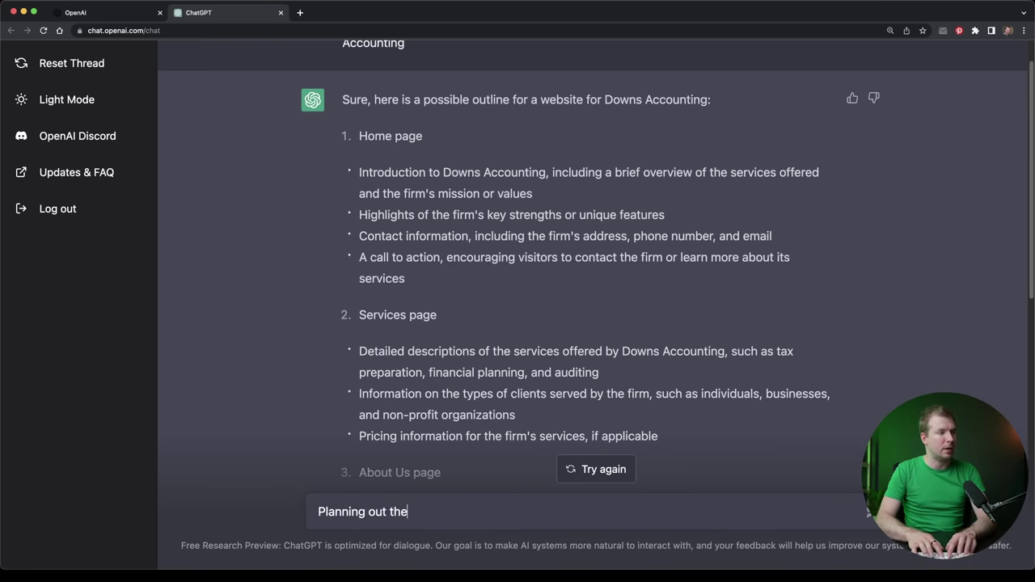
text( home page, write a hero title, tagline, then move on to the call to action, with th)
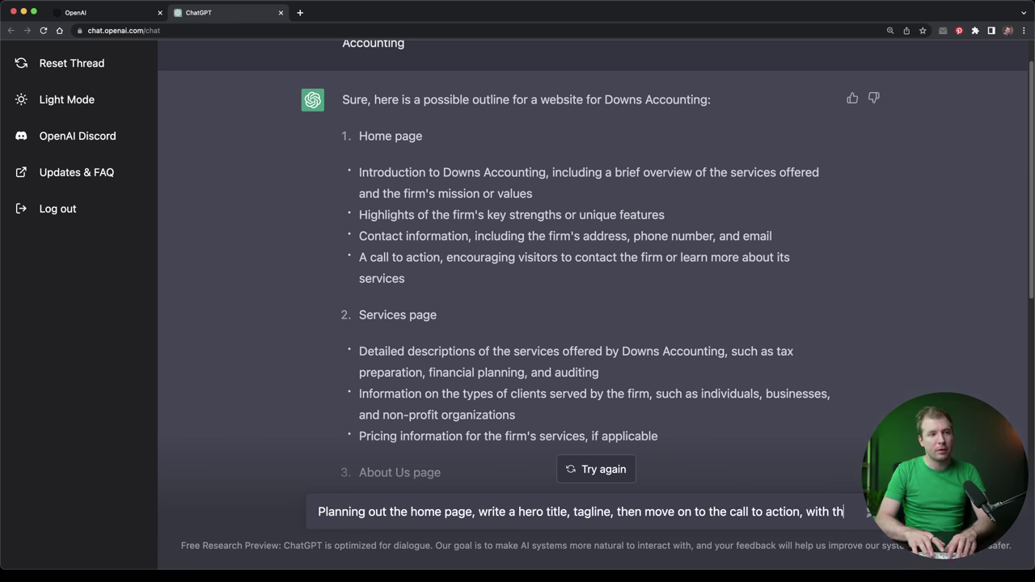
text(main items)
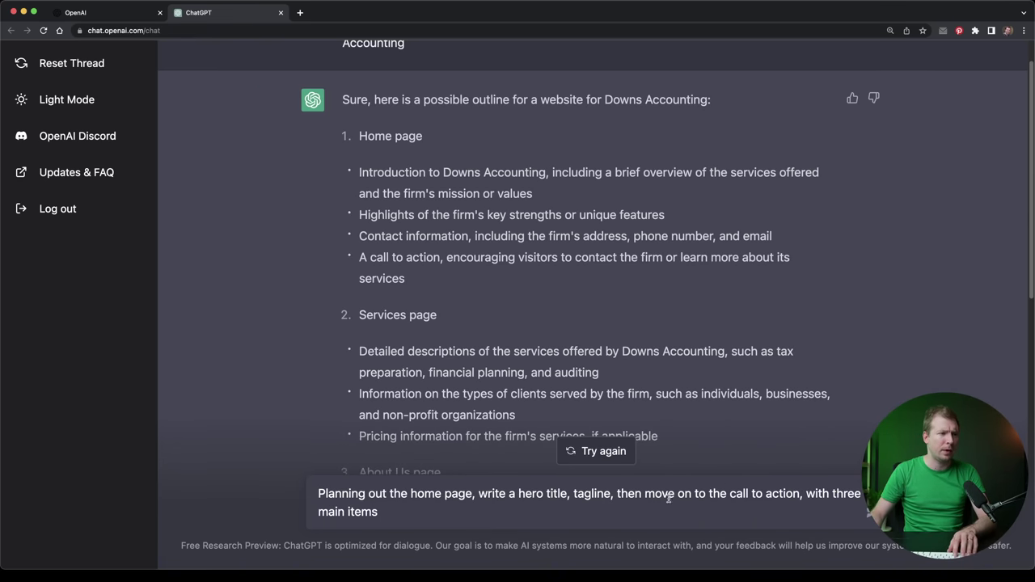
drag(618, 495, 380, 512)
key(BackSpace)
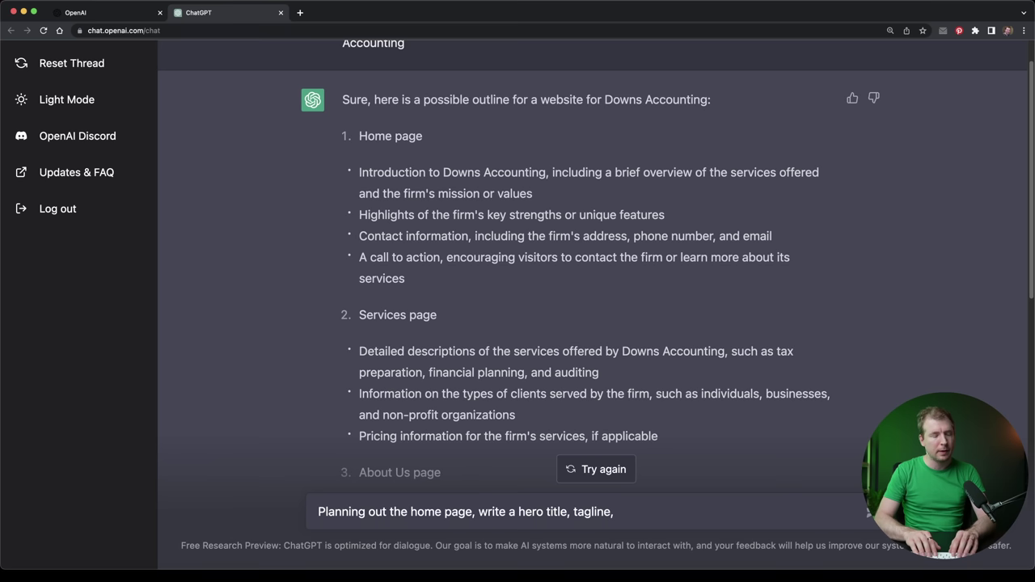
text(with a strong c)
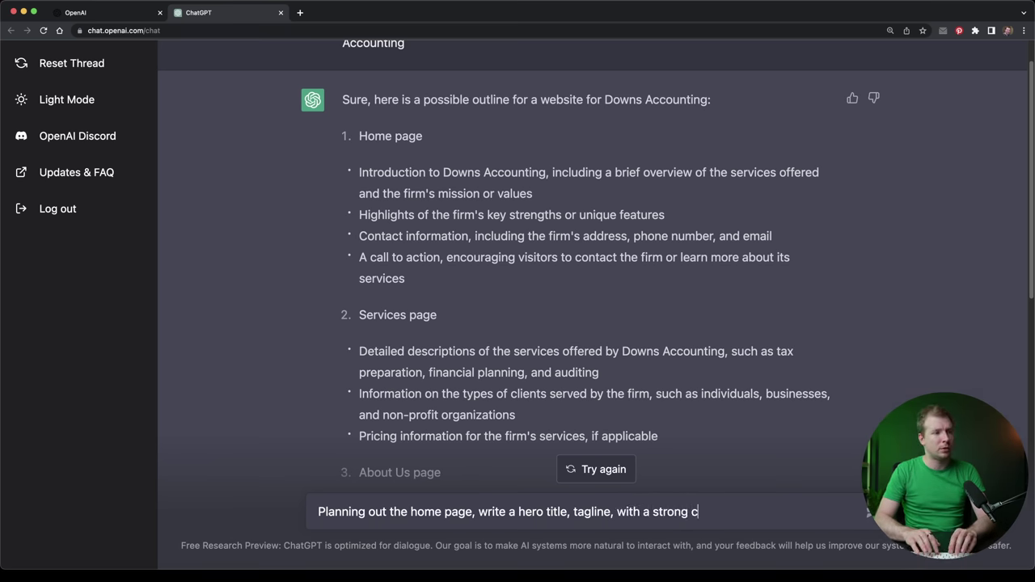
text(all to action button)
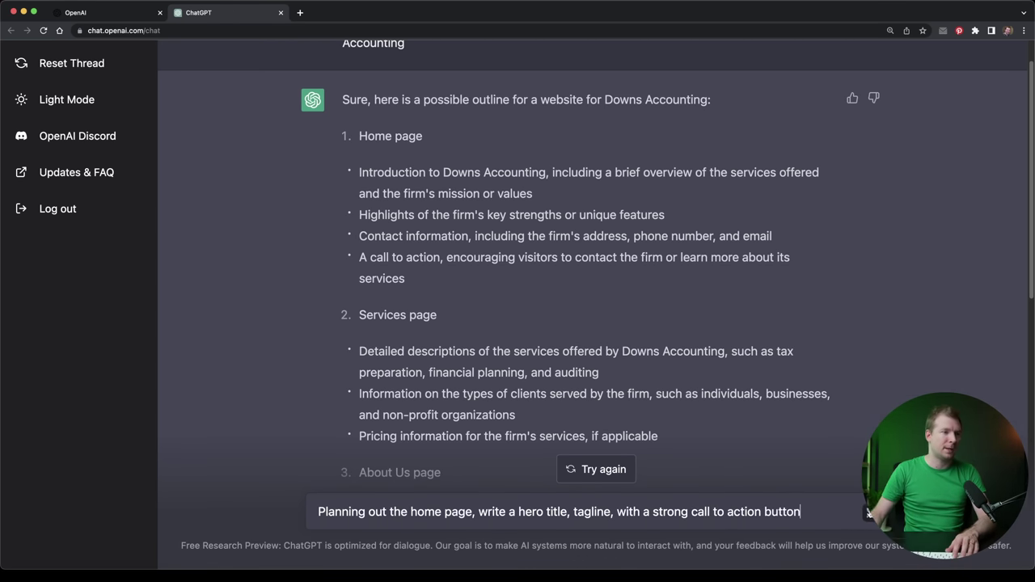
click(869, 512)
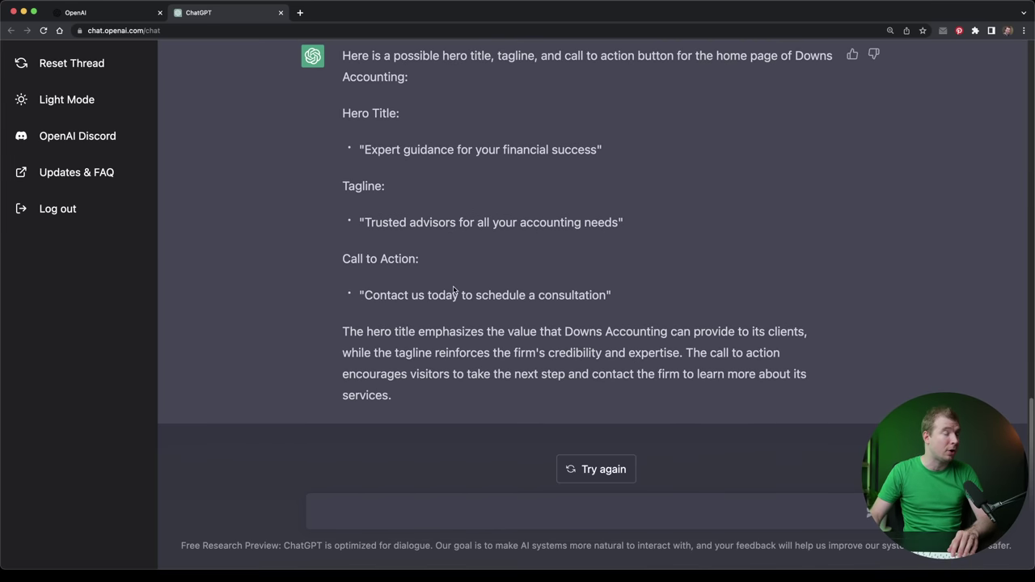
scroll(551, 338, up, 2)
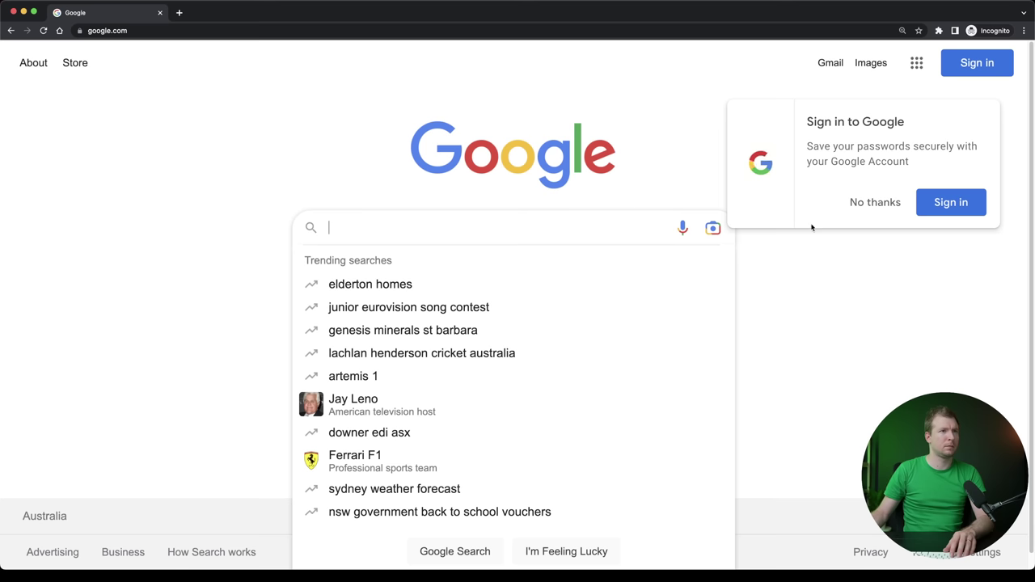
Step: Decline the Google sign-in offer and search Google for editorx
click(870, 207)
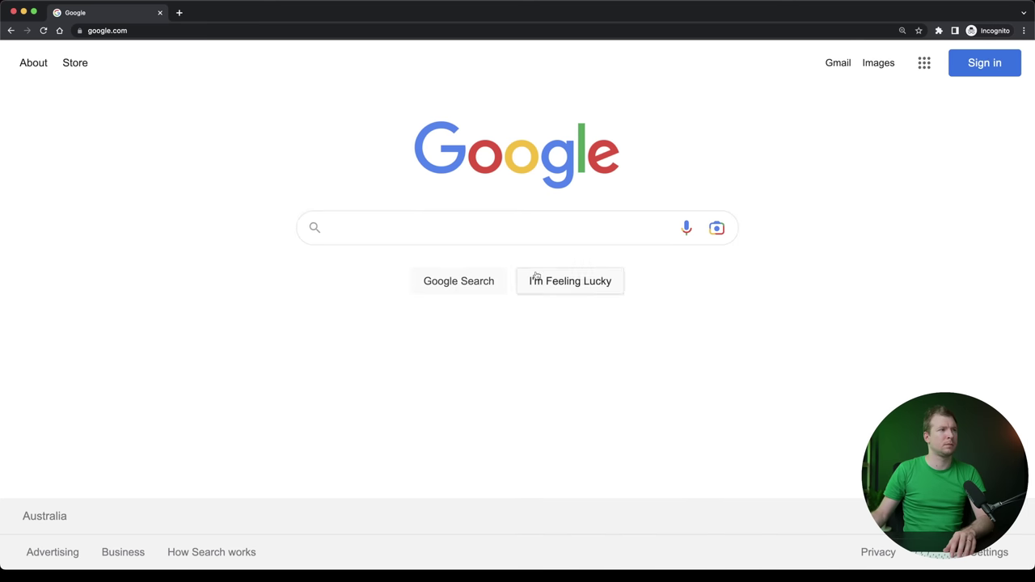
click(361, 218)
text(editorx)
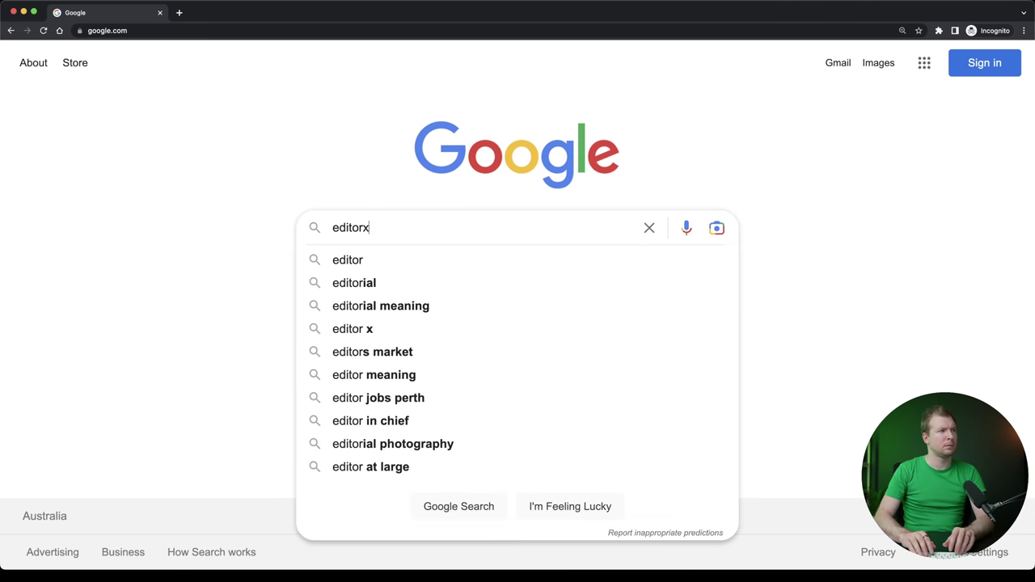
key(Return)
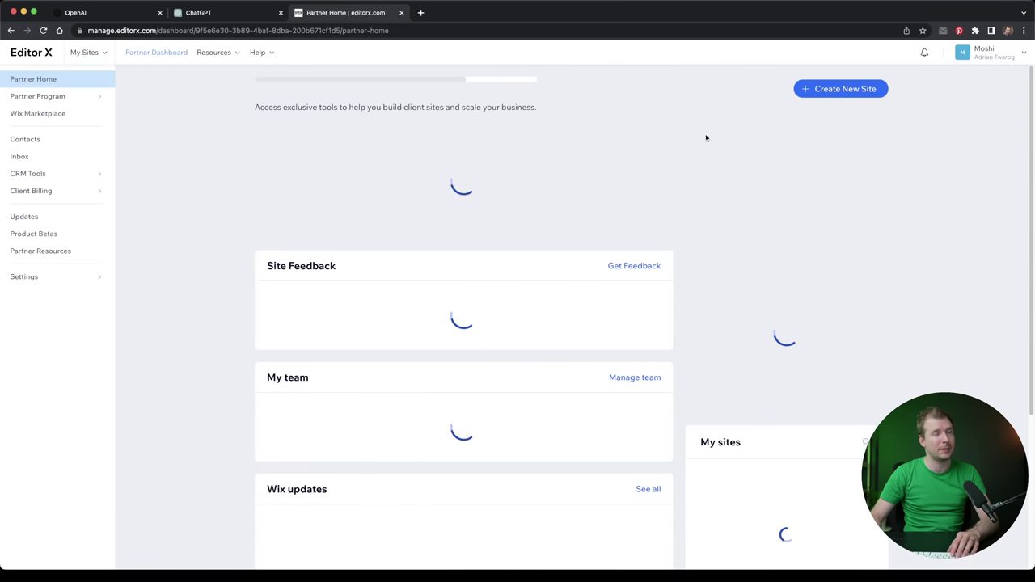
Step: Create a new site from the partner dashboard, choosing Editor X as the platform
click(852, 91)
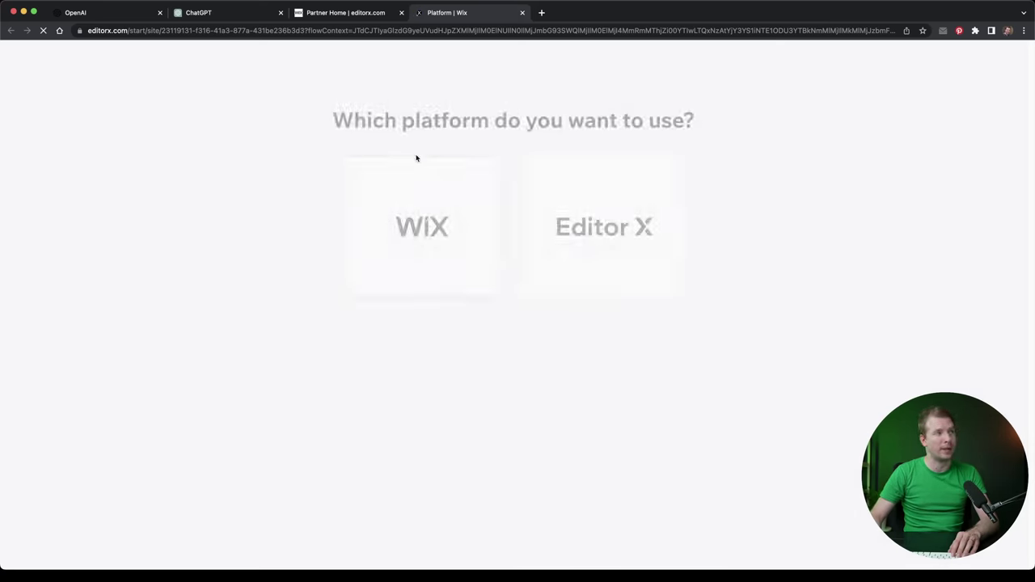
click(569, 194)
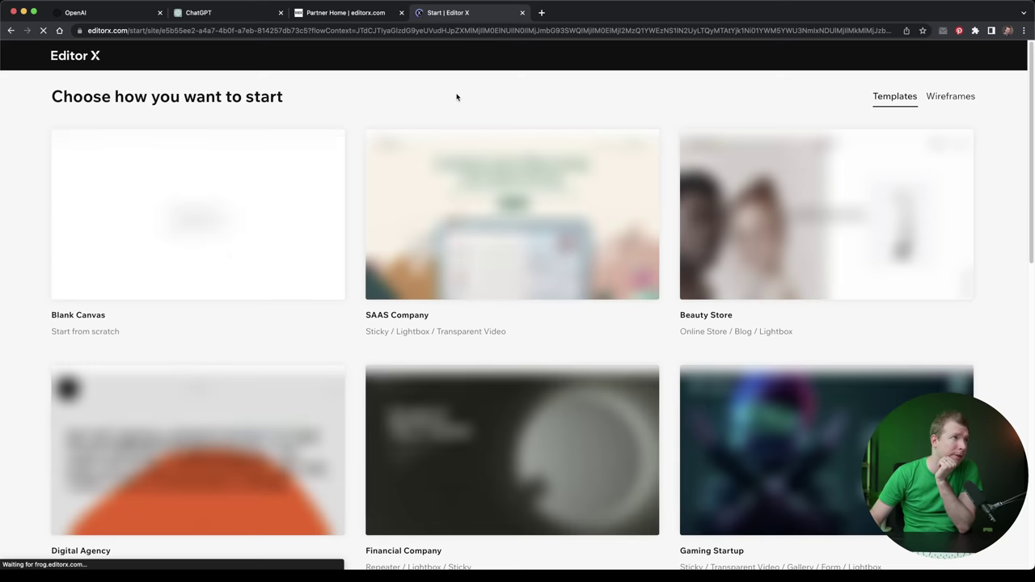
Step: Browse the available Editor X site templates for a suitable starting design
scroll(668, 228, down, 3)
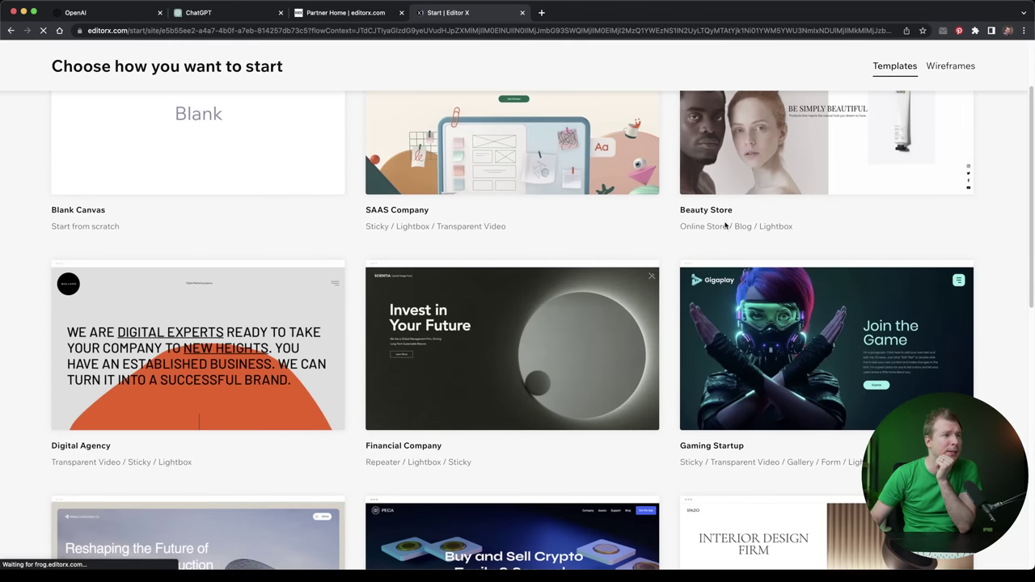
scroll(668, 228, down, 3)
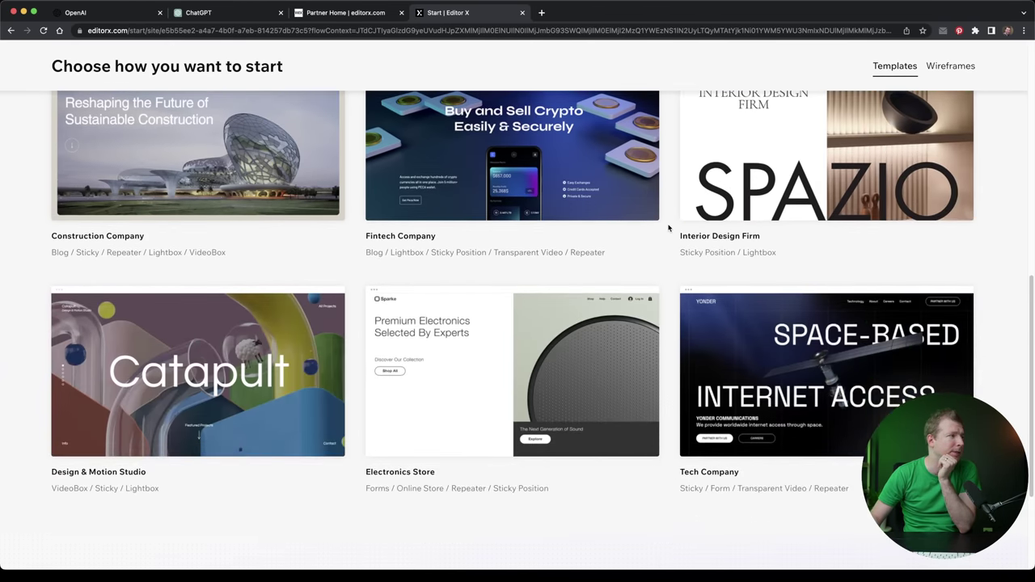
scroll(668, 228, down, 5)
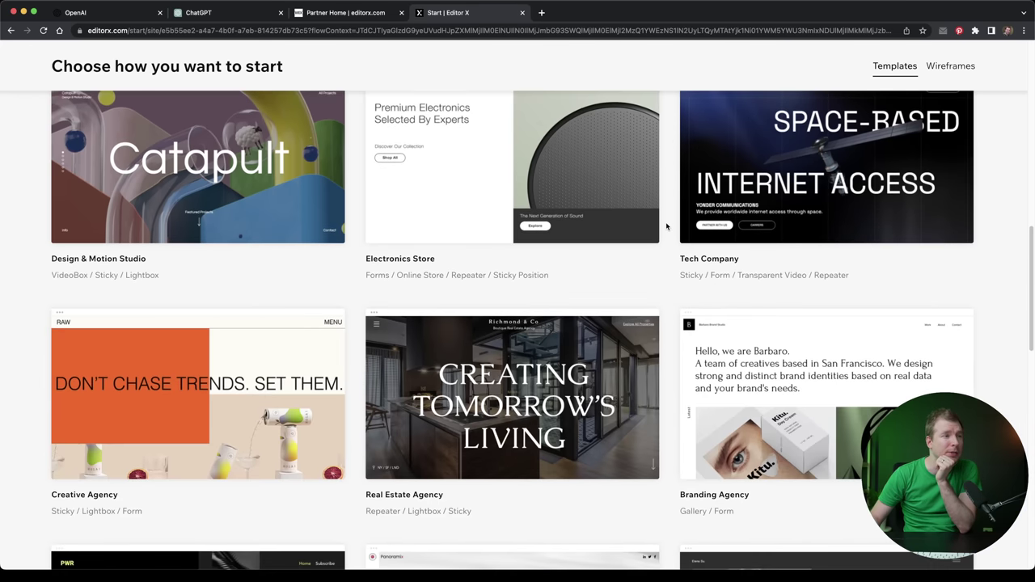
scroll(666, 226, down, 8)
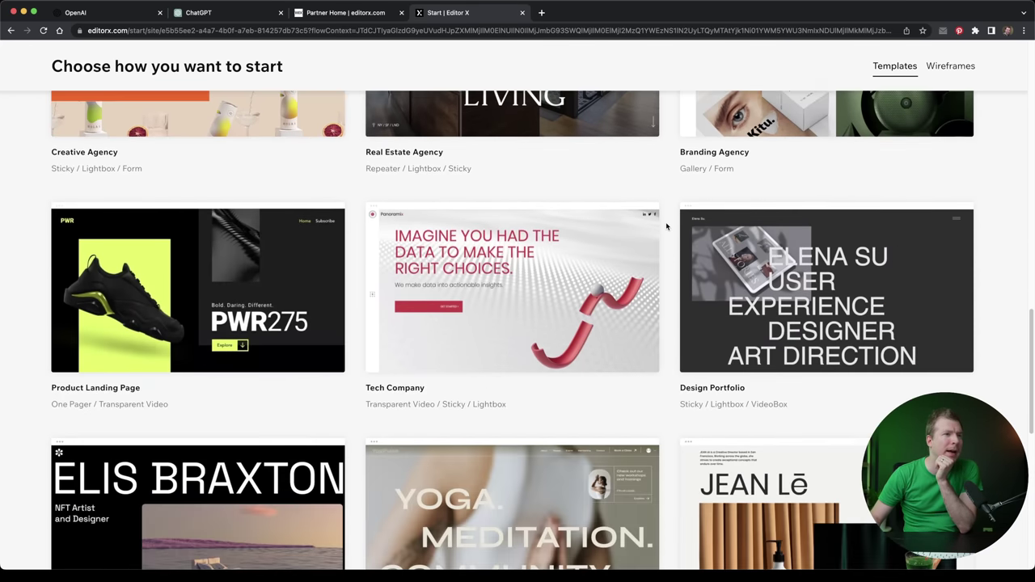
scroll(665, 227, down, 11)
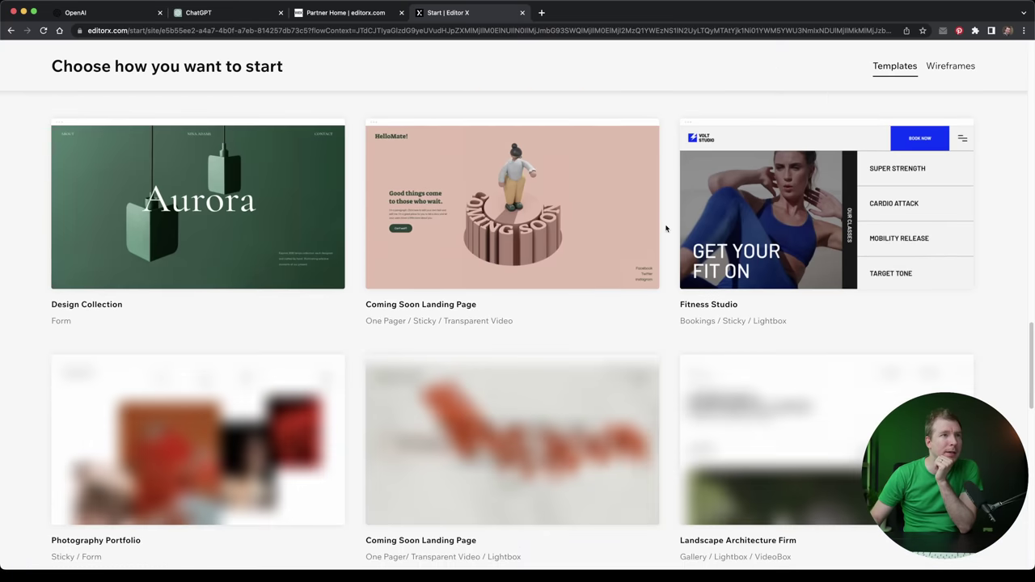
scroll(666, 228, down, 4)
scroll(666, 228, up, 4)
scroll(666, 228, down, 2)
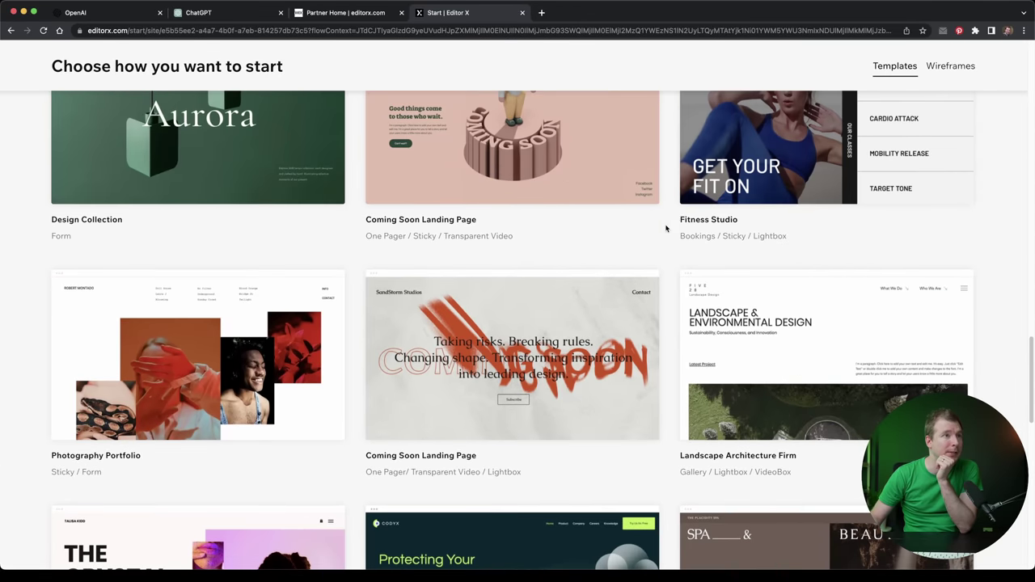
scroll(666, 228, up, 2)
mouse_move(587, 178)
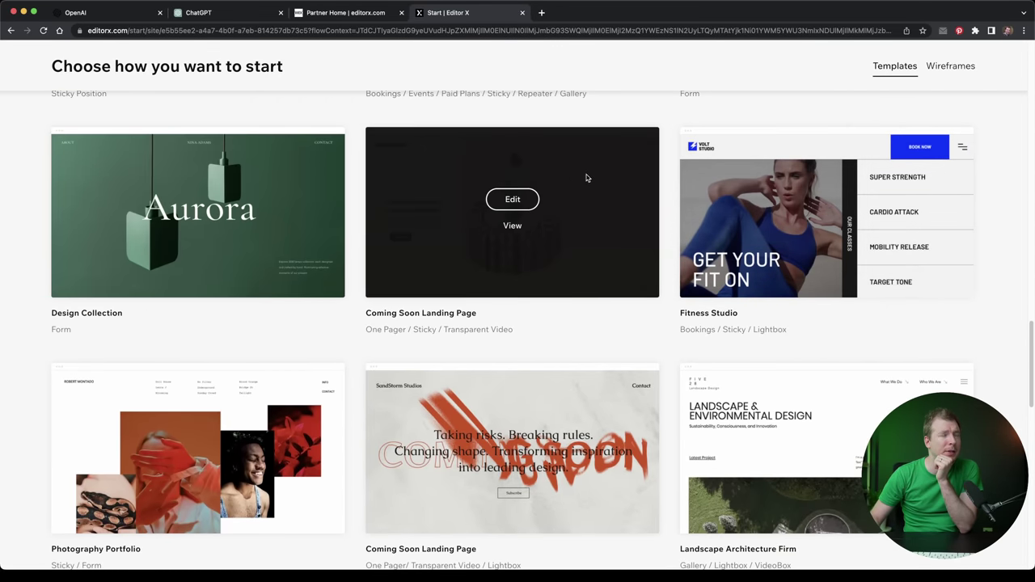
scroll(634, 201, down, 7)
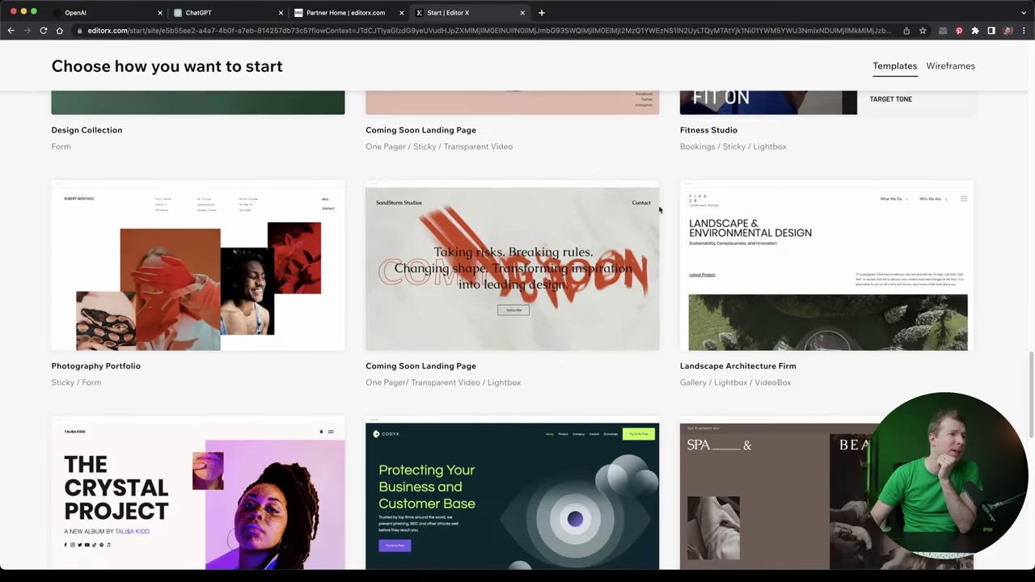
scroll(639, 201, down, 3)
scroll(644, 199, down, 2)
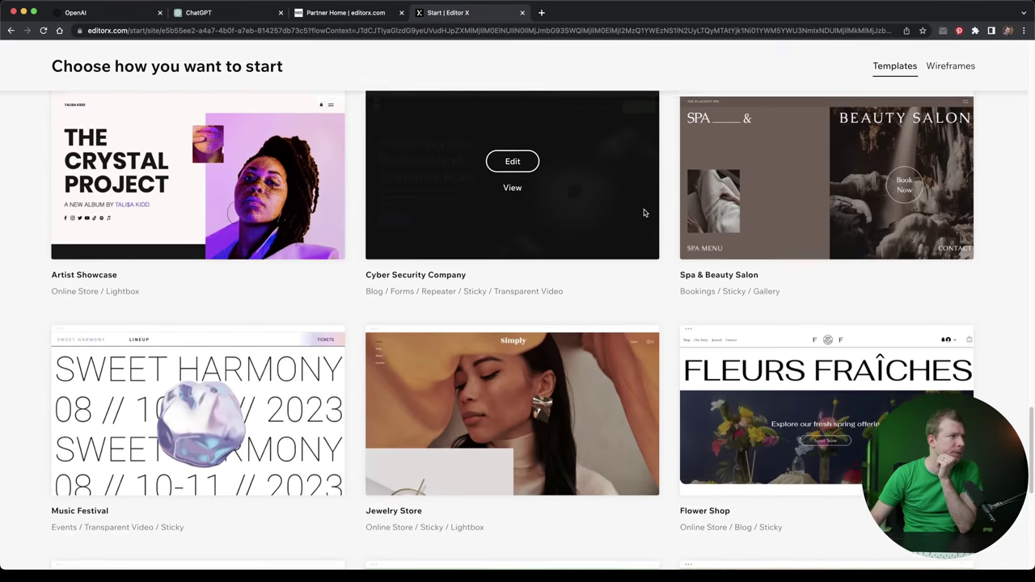
scroll(644, 202, up, 2)
scroll(618, 200, down, 10)
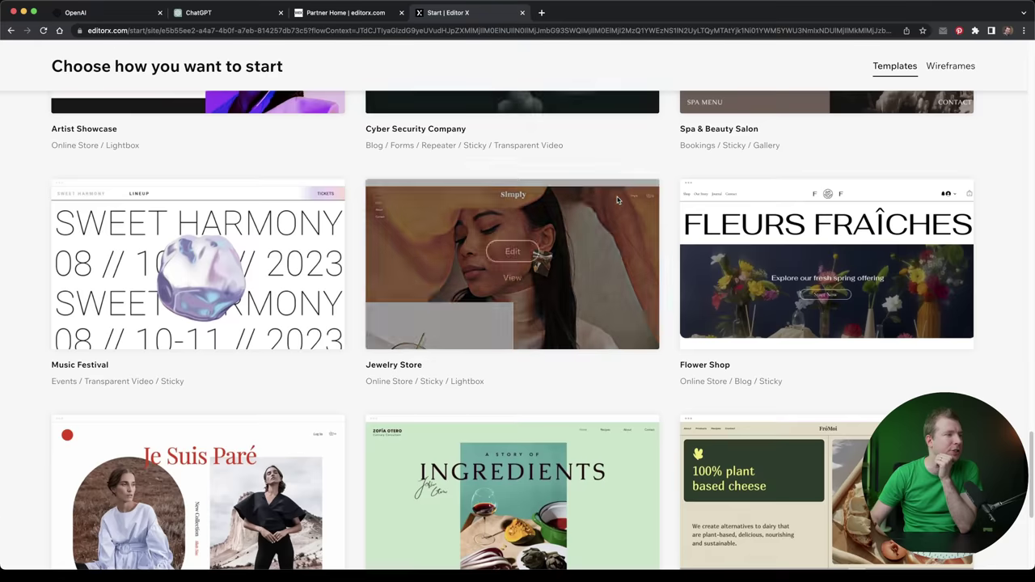
scroll(651, 207, down, 3)
scroll(654, 226, down, 10)
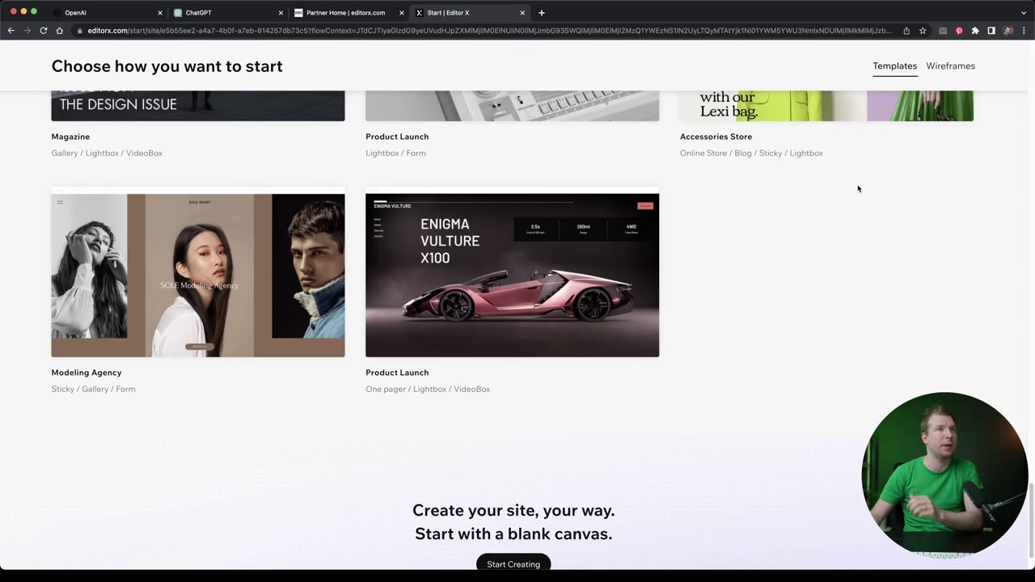
Step: Start the new site from a blank canvas instead of a template
scroll(511, 497, down, 1)
click(499, 551)
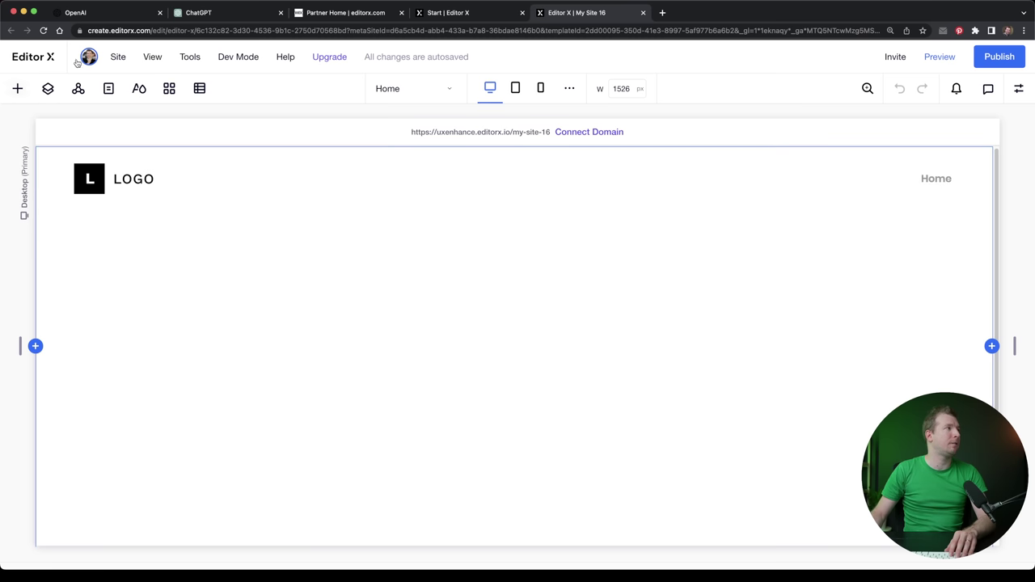
Step: Add the Welcome composition with a portrait, dark text column and "Make a Difference Today" heading to the page
click(18, 88)
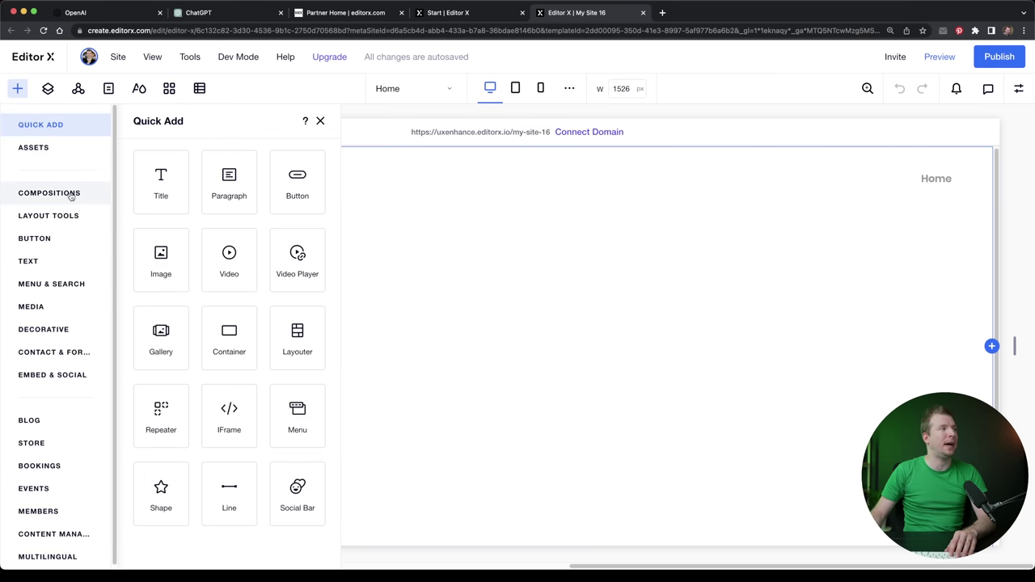
click(70, 197)
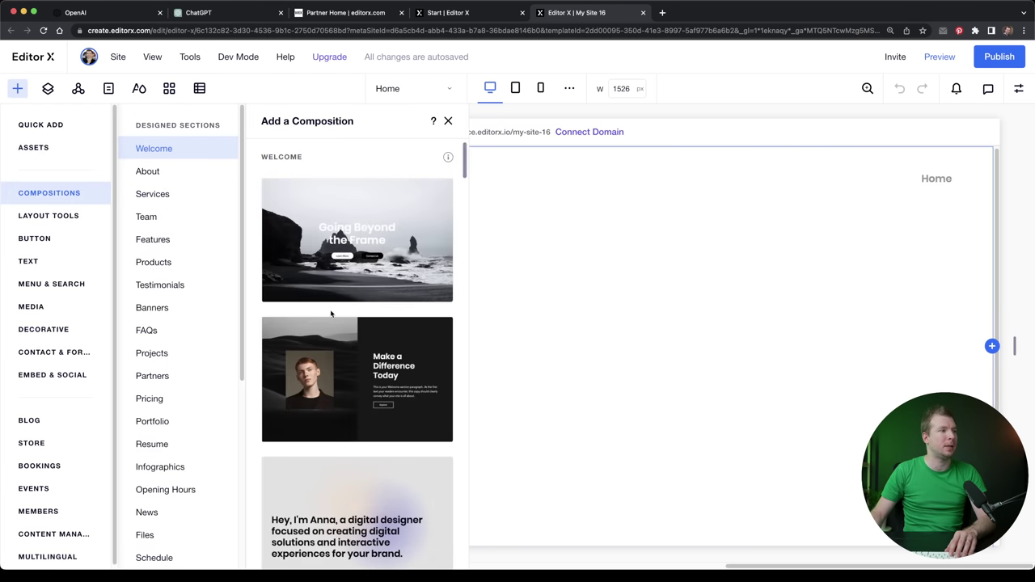
scroll(340, 321, down, 1)
click(396, 323)
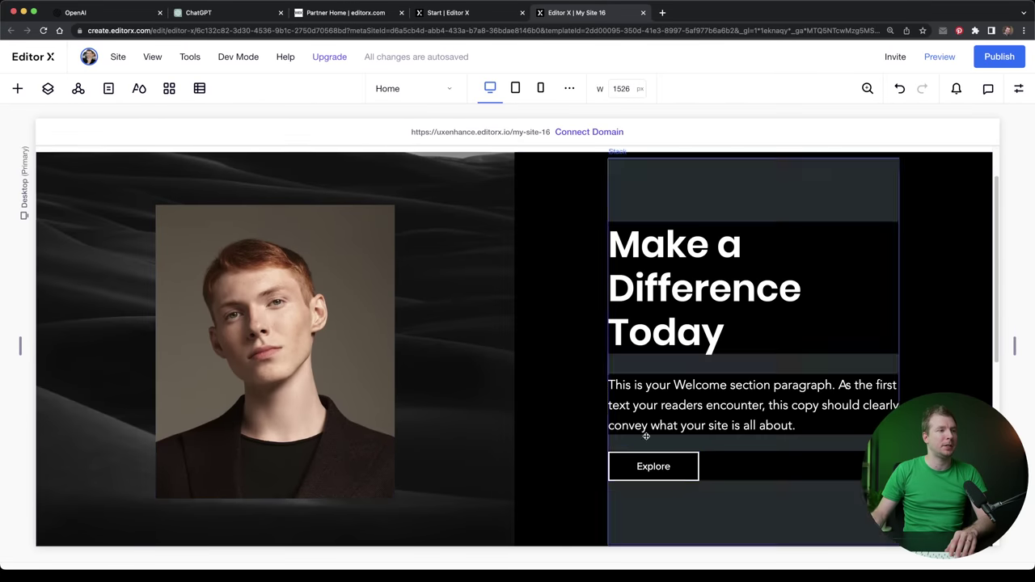
scroll(433, 302, up, 1)
Step: Search Wix media for "accounting" and replace the hero's portrait with the photo of the woman writing at a desk
double_click(442, 240)
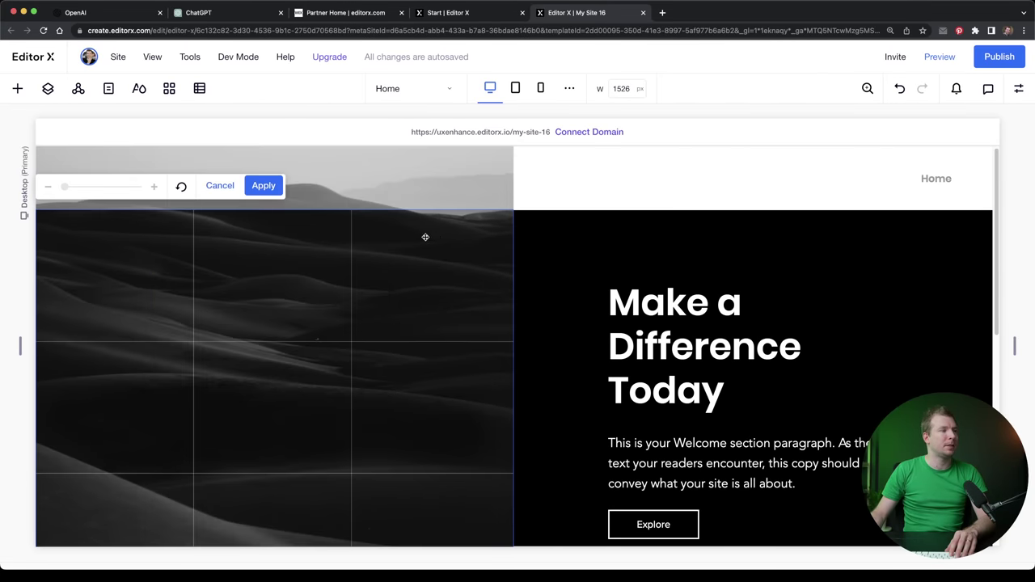
key(Escape)
click(372, 279)
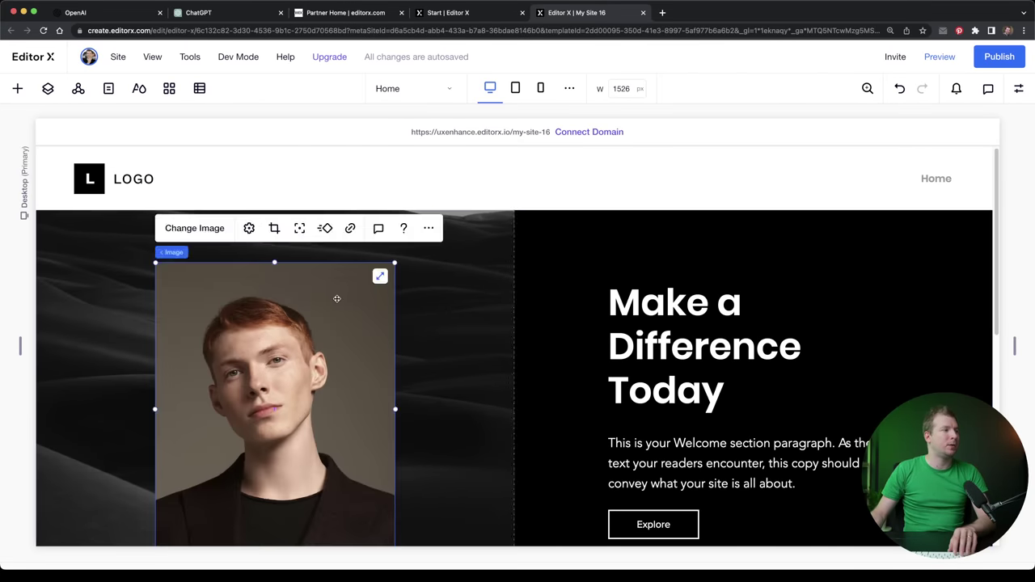
click(273, 226)
click(330, 240)
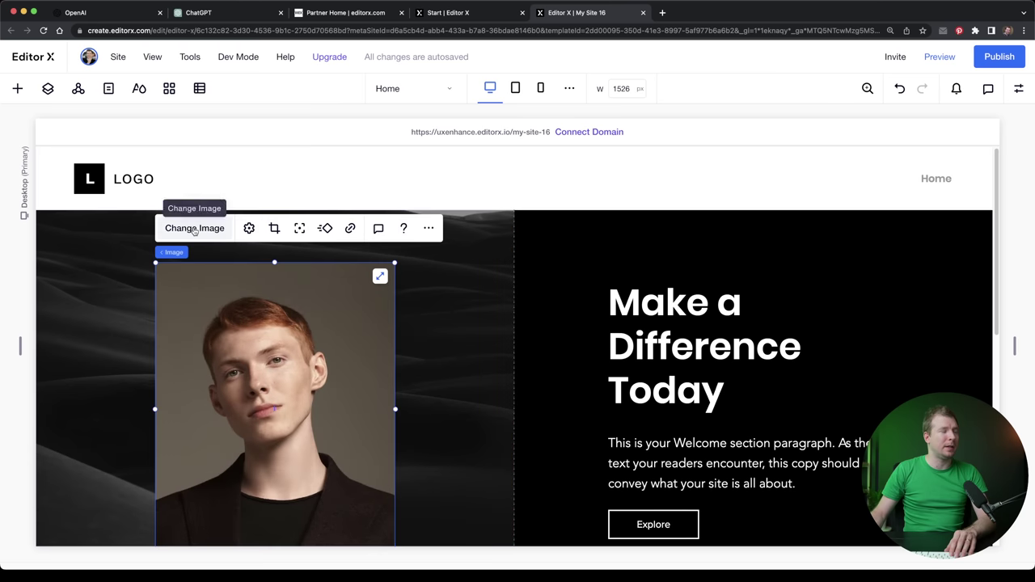
click(202, 235)
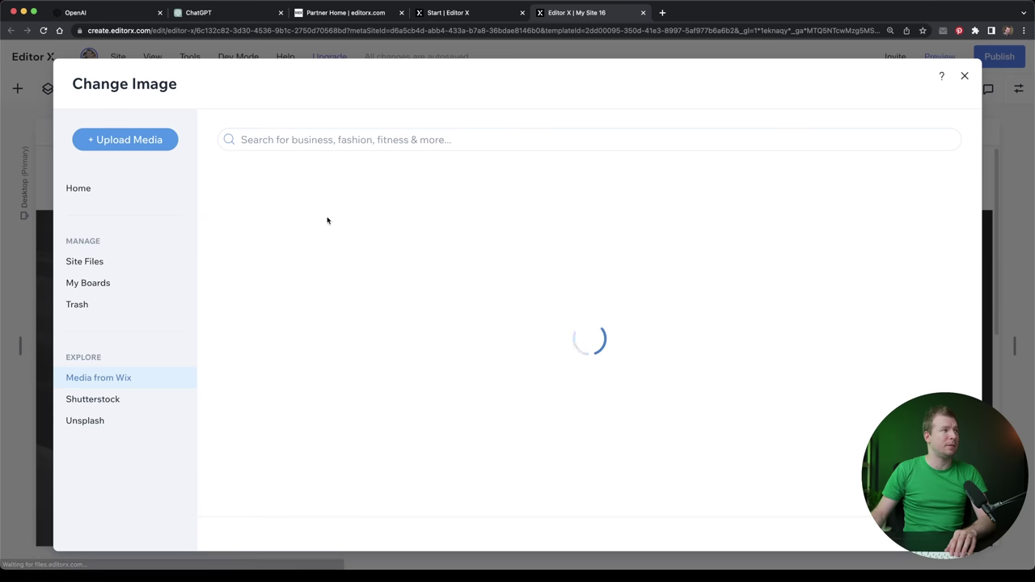
click(279, 139)
text(accounting)
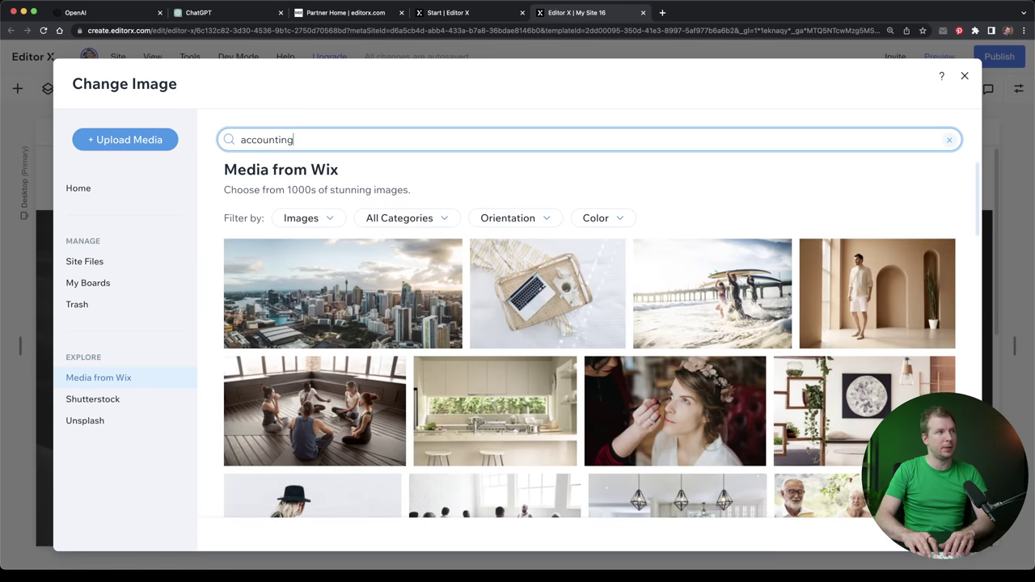
key(Return)
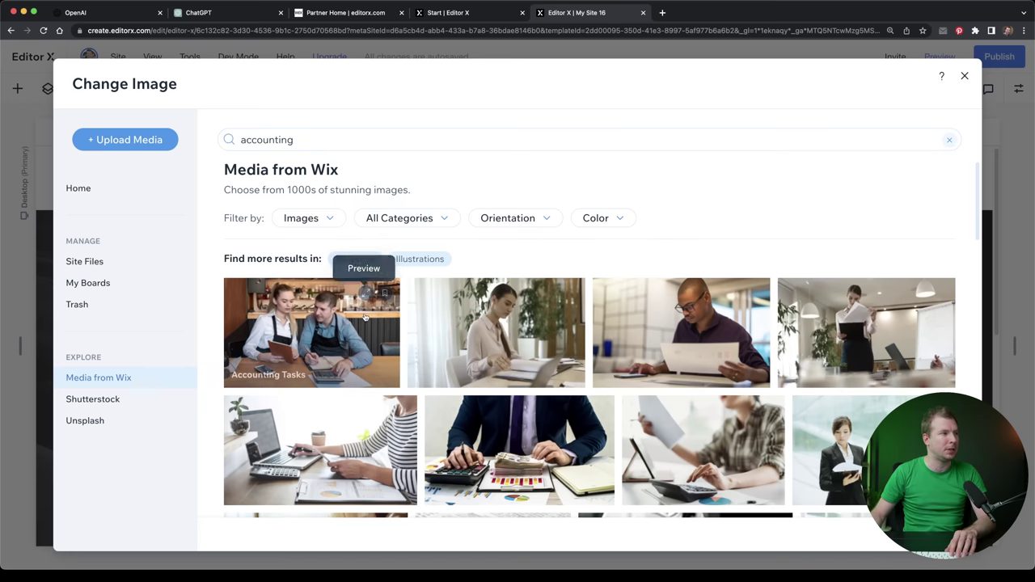
click(522, 314)
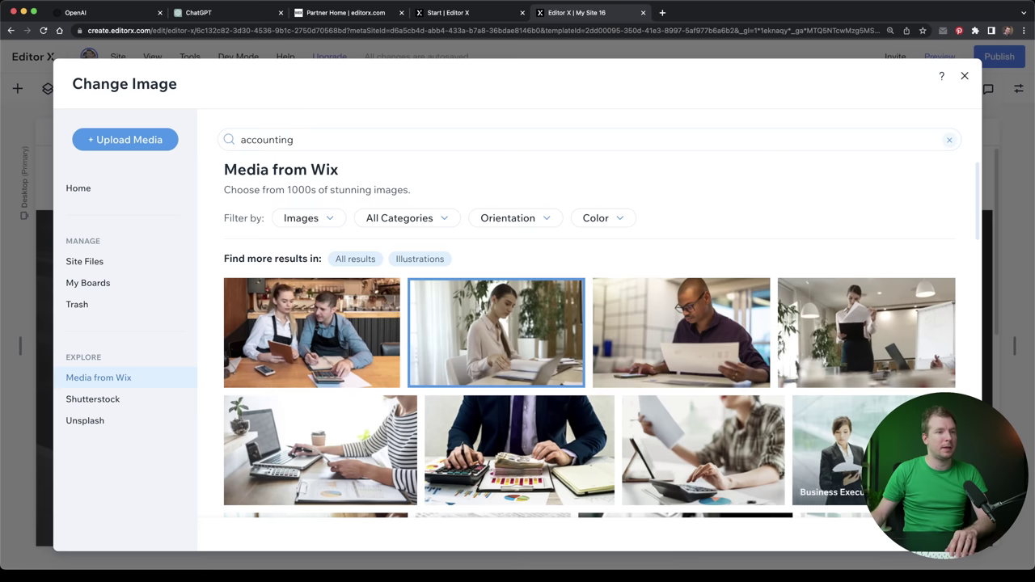
double_click(461, 283)
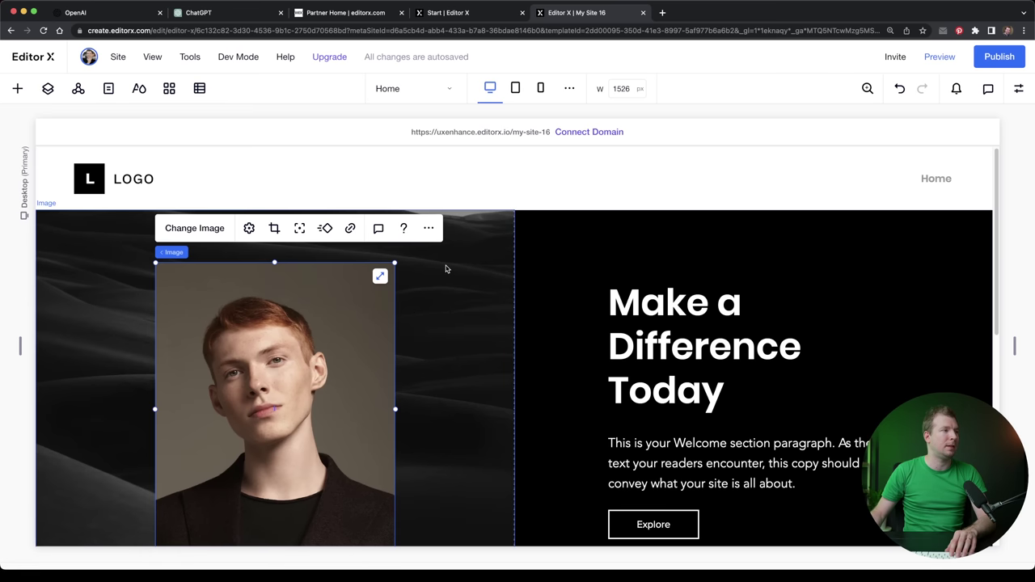
Step: Replace the dark dune background image behind the portrait with the rolled financial newspaper photo from the accounting results
click(482, 244)
click(488, 228)
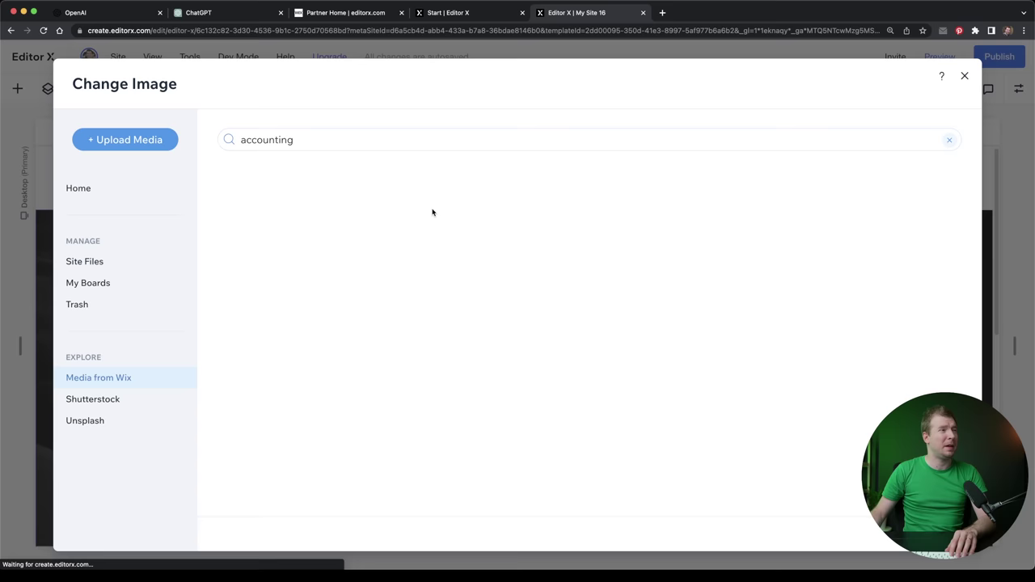
click(326, 137)
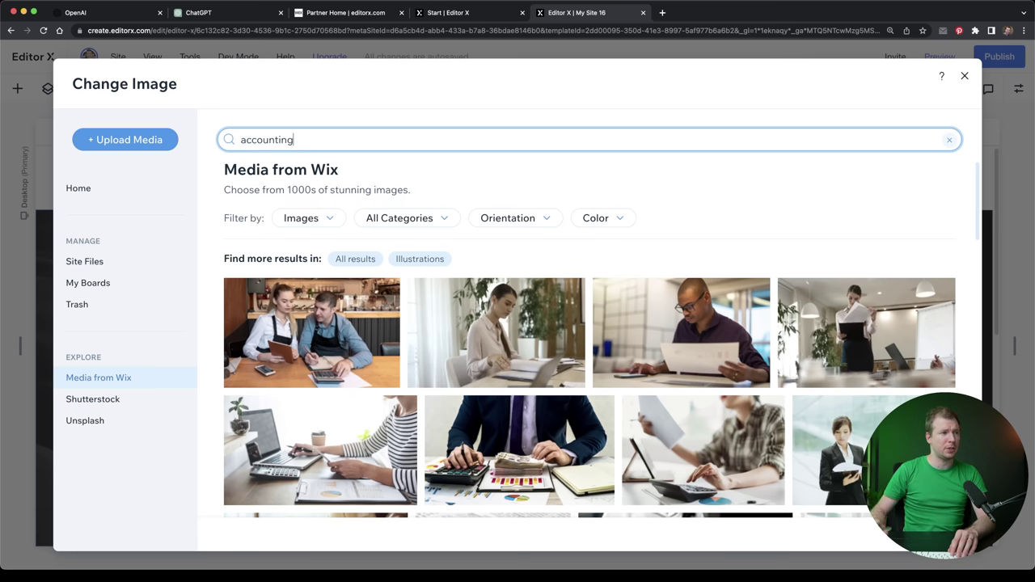
scroll(518, 380, down, 2)
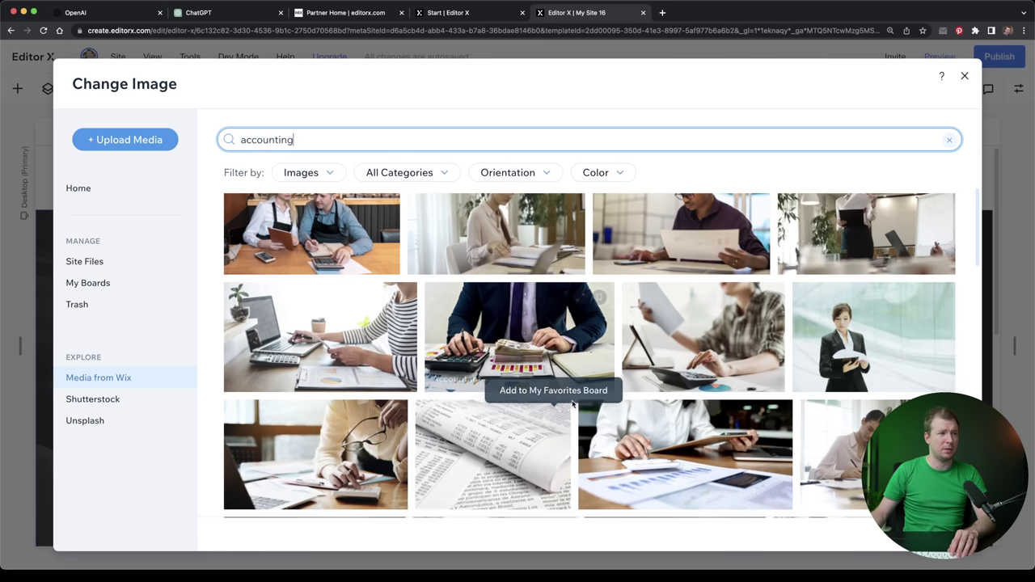
click(508, 457)
double_click(557, 307)
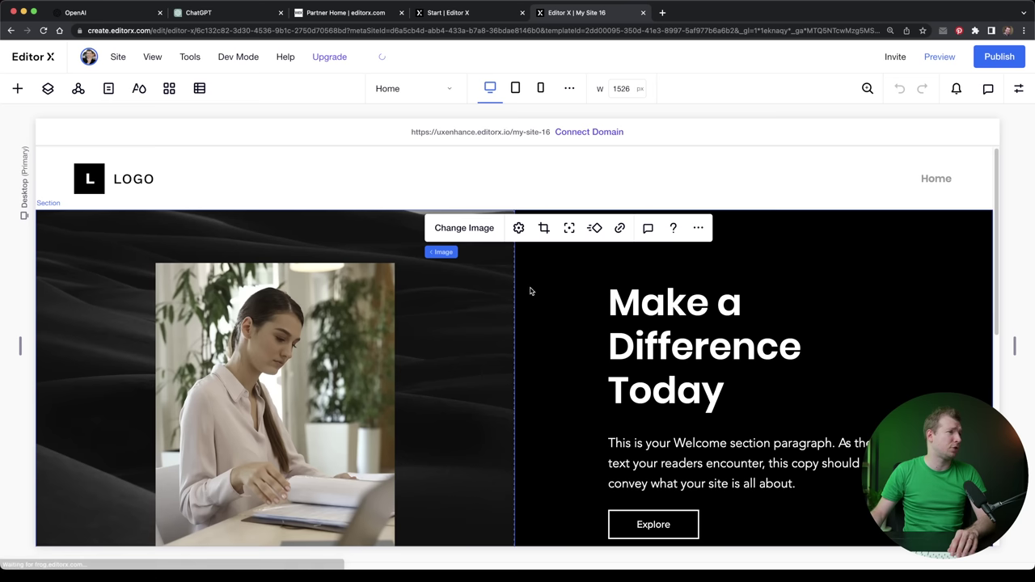
click(582, 296)
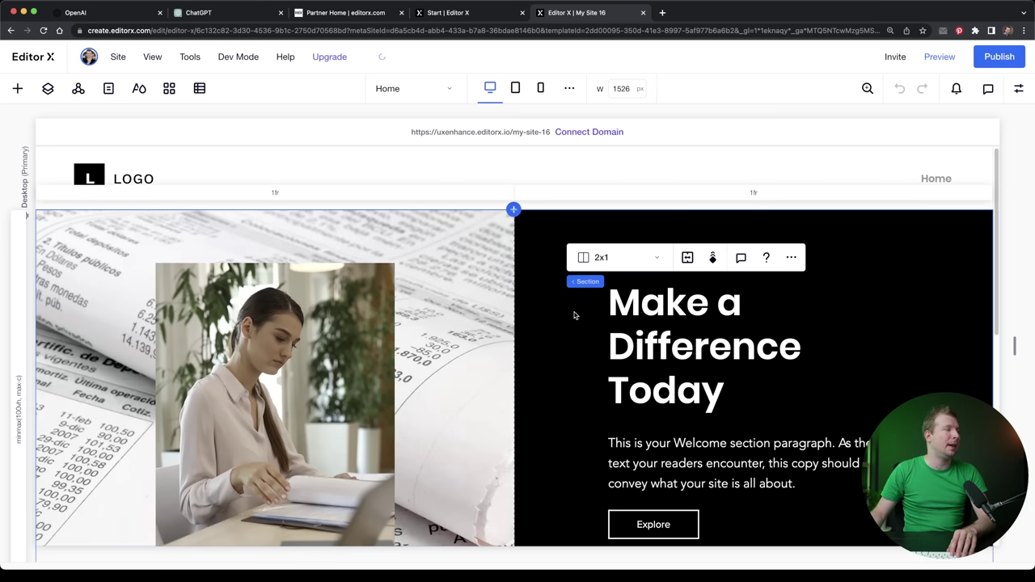
Step: Copy the hero title from ChatGPT and replace the hero heading in Editor X with "Expert guidance for your financial success"
scroll(574, 314, down, 1)
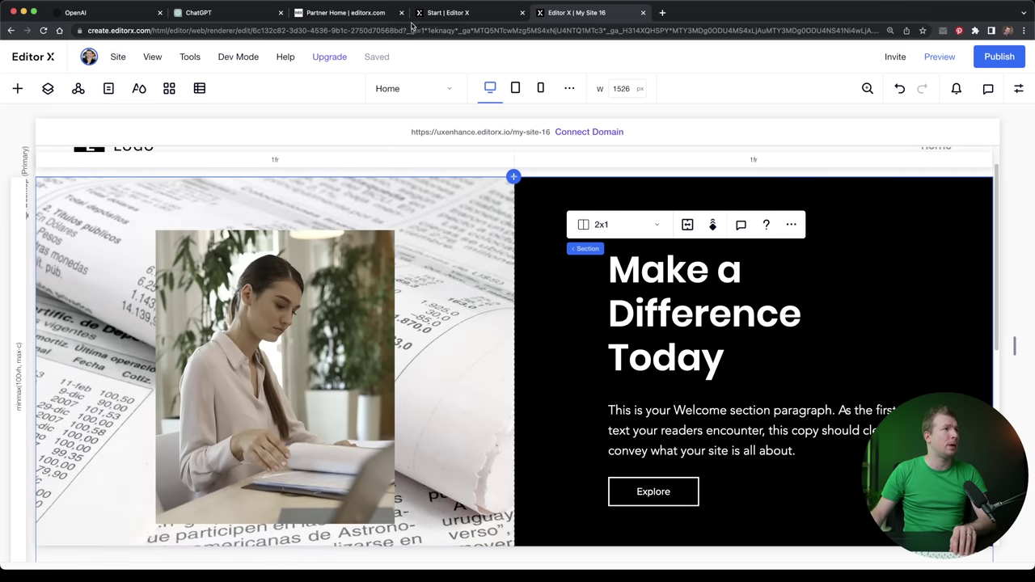
click(222, 14)
scroll(368, 217, up, 2)
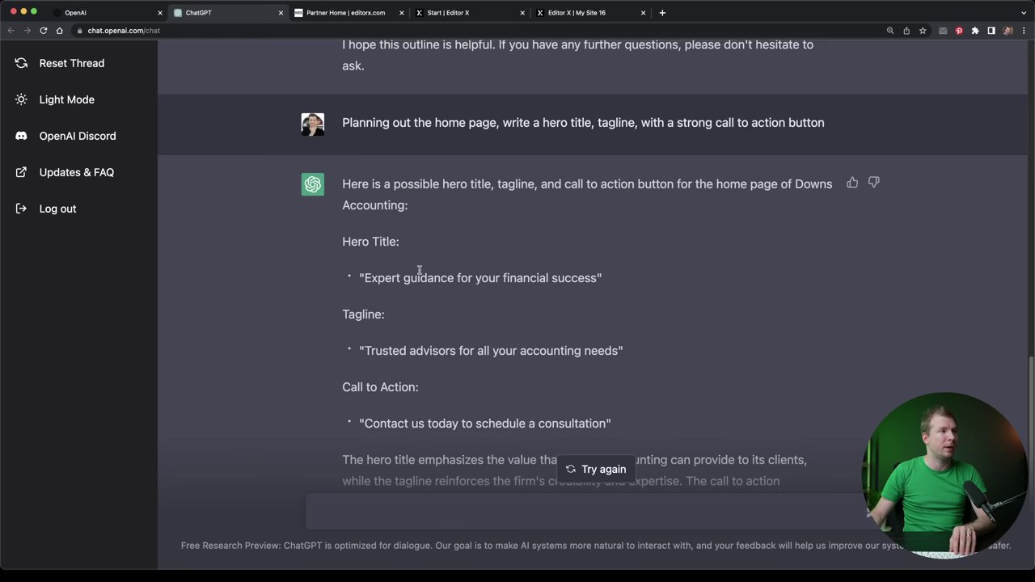
drag(471, 278, 600, 277)
key(super+c)
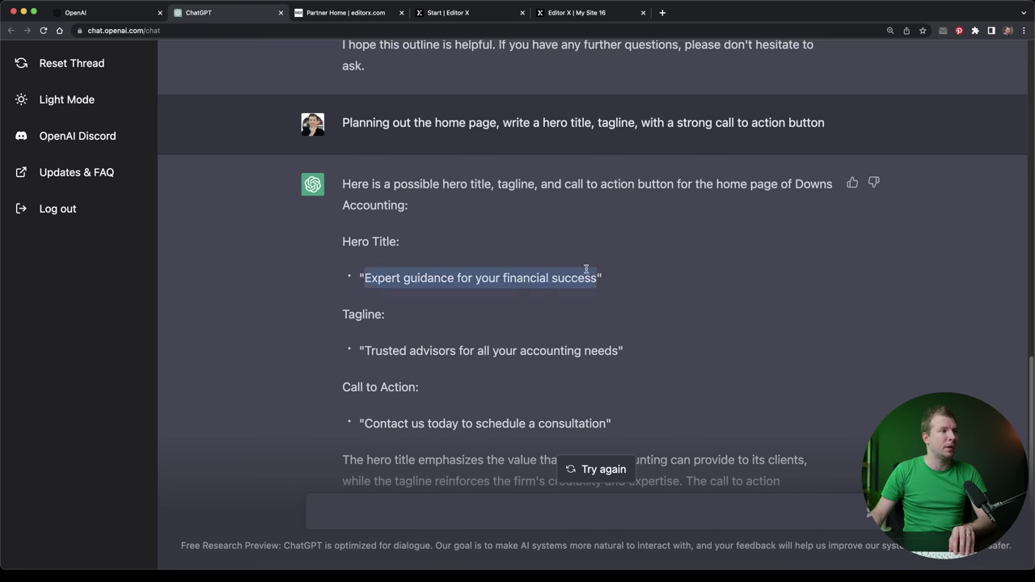
click(576, 13)
click(646, 265)
click(647, 265)
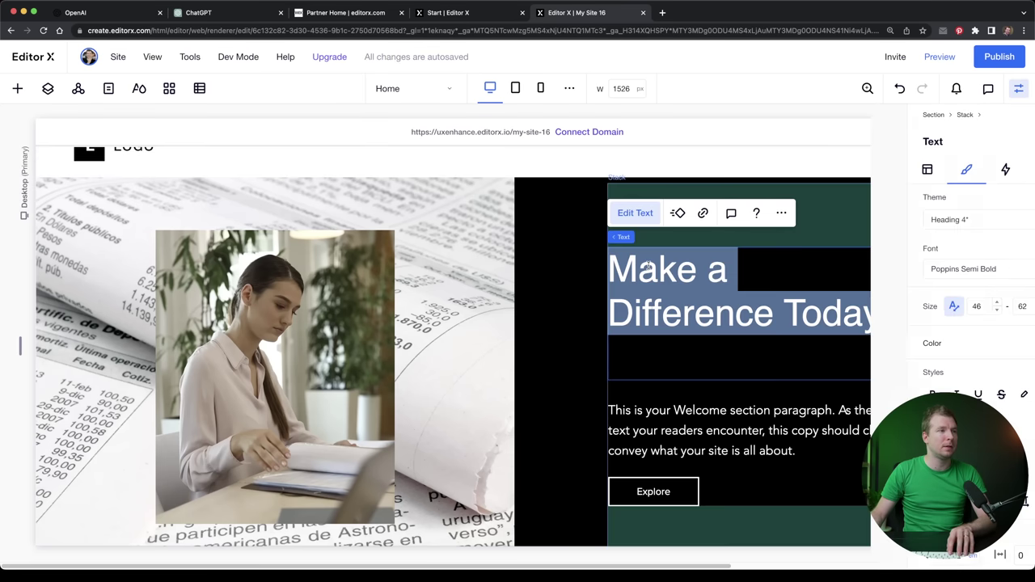
key(super+v)
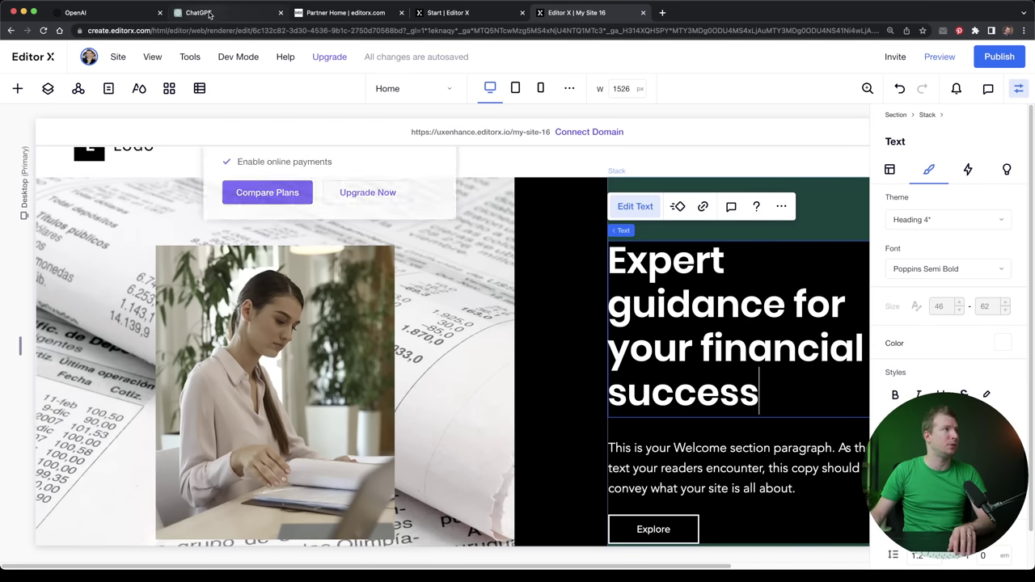
Step: Replace the hero paragraph with ChatGPT's tagline "Trusted advisors for all your accounting needs", closing the leftover Start browser tab on the way
click(199, 12)
drag(368, 351, 607, 349)
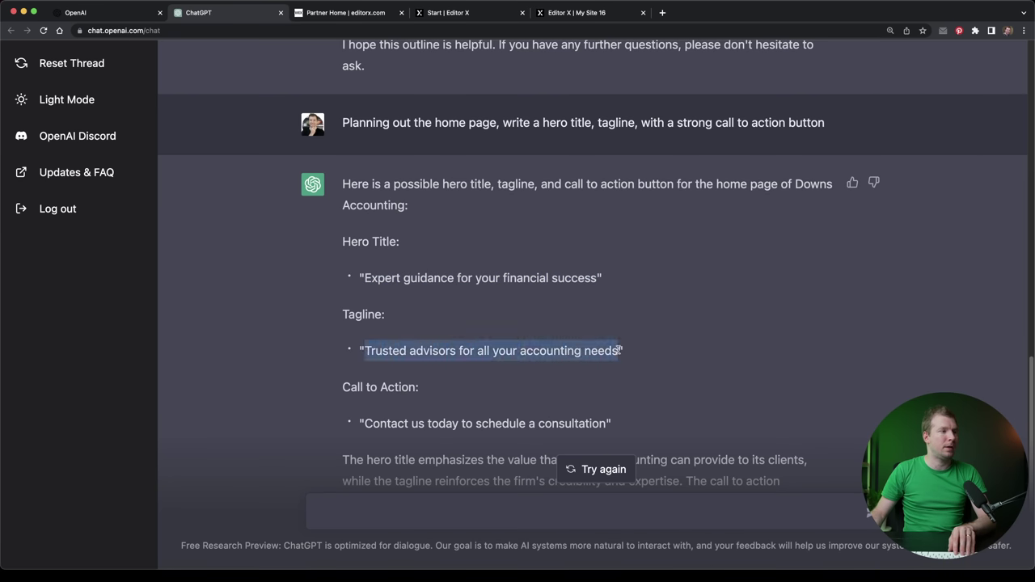
click(483, 14)
click(521, 12)
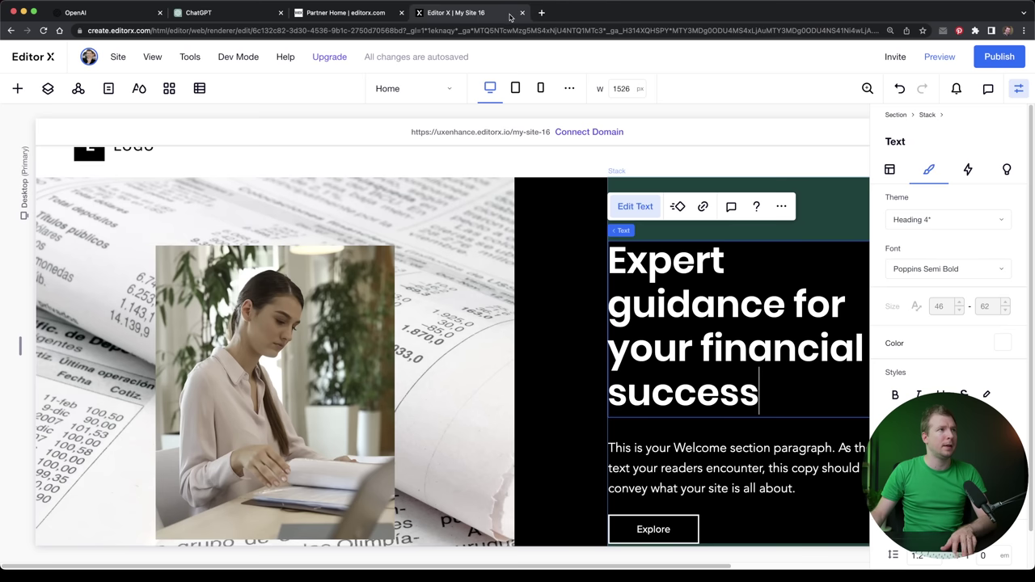
click(698, 448)
double_click(701, 454)
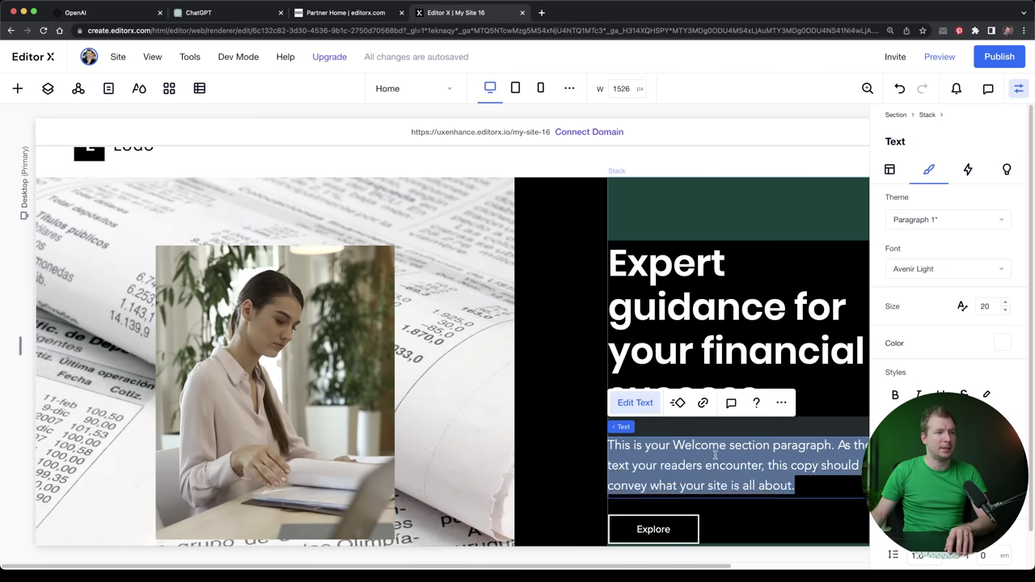
text(Trusted advisors for all your accounting needs.)
Step: Copy the call to action from ChatGPT and set the hero button's text to "Contact us today to schedule a consultation"
click(215, 15)
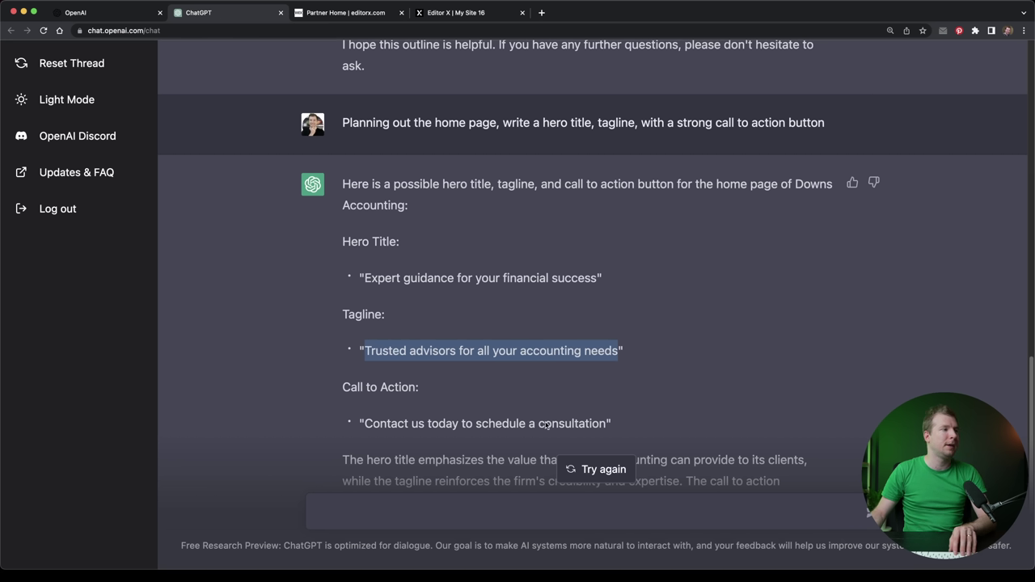
drag(364, 423, 600, 424)
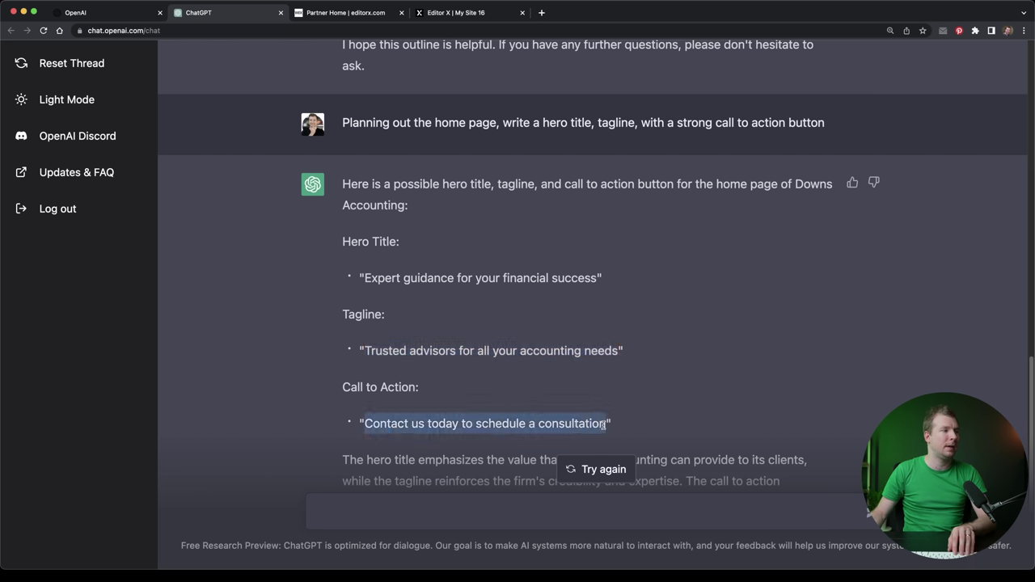
click(427, 14)
click(684, 497)
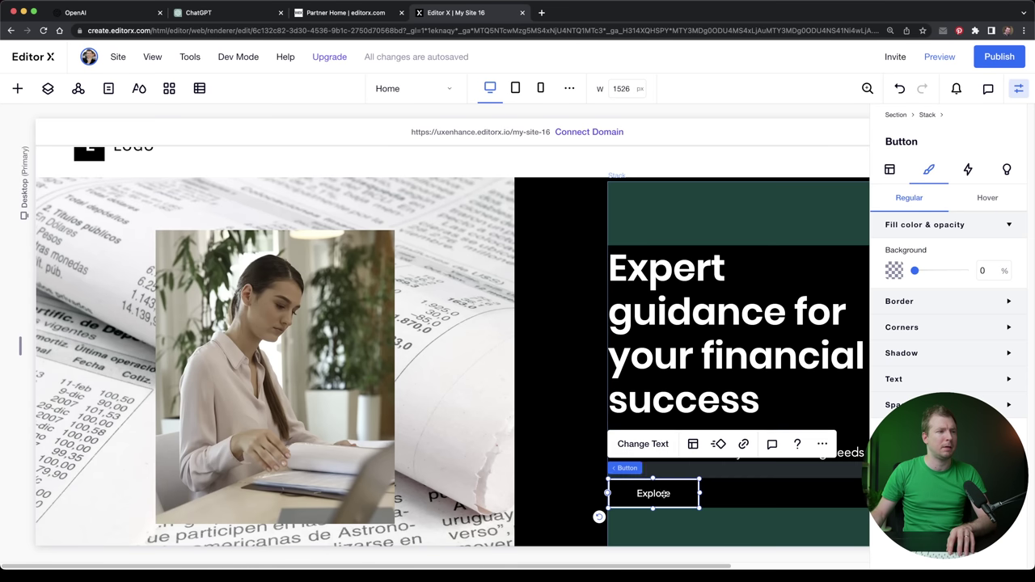
click(643, 443)
text(Contact us today to schedule a consultation)
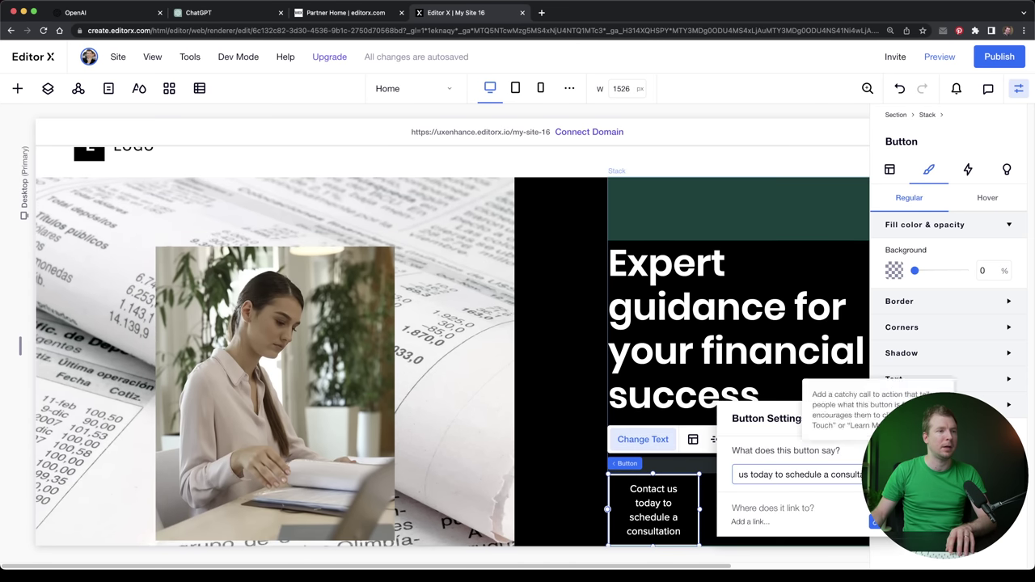
click(879, 418)
Step: Hide the inspector and widen the hero button so its text fits on one line
scroll(744, 497, down, 1)
scroll(725, 493, down, 1)
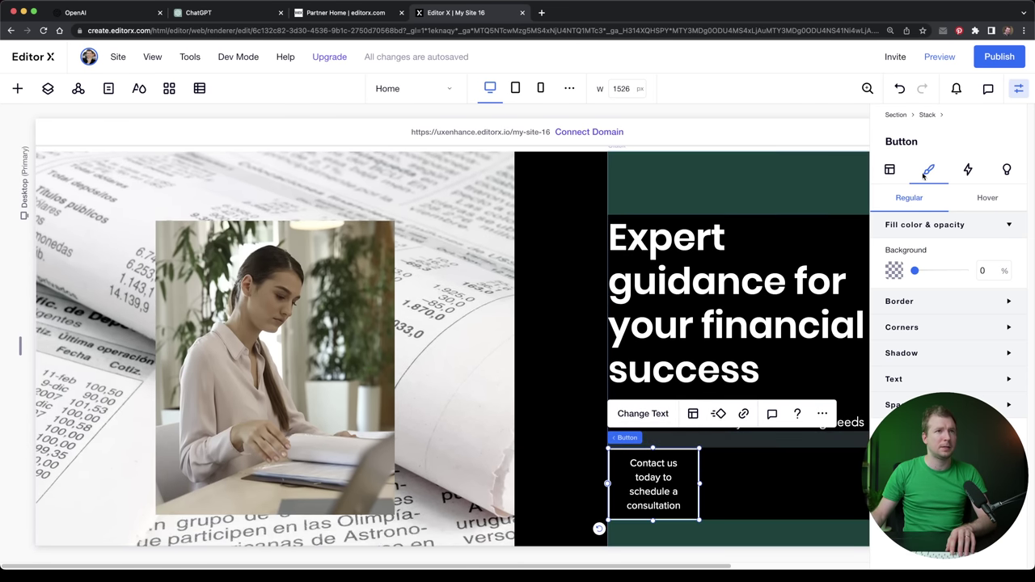
click(1019, 89)
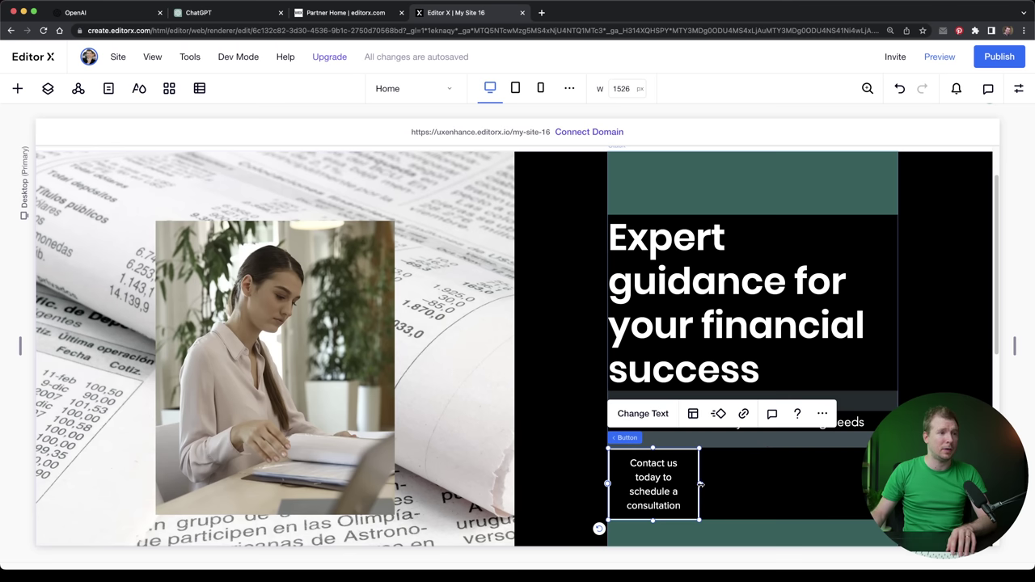
drag(700, 484, 870, 484)
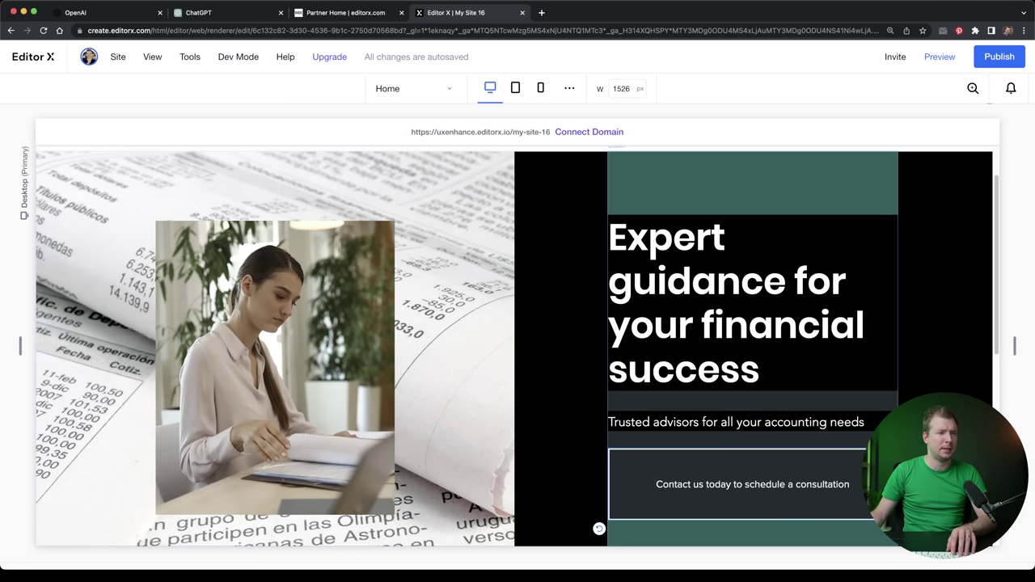
key(Escape)
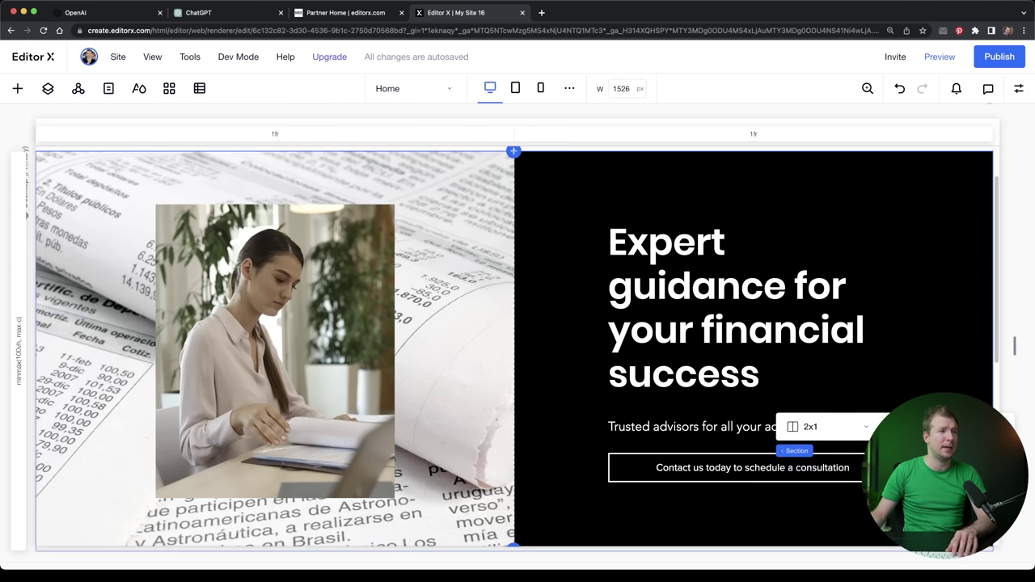
click(556, 121)
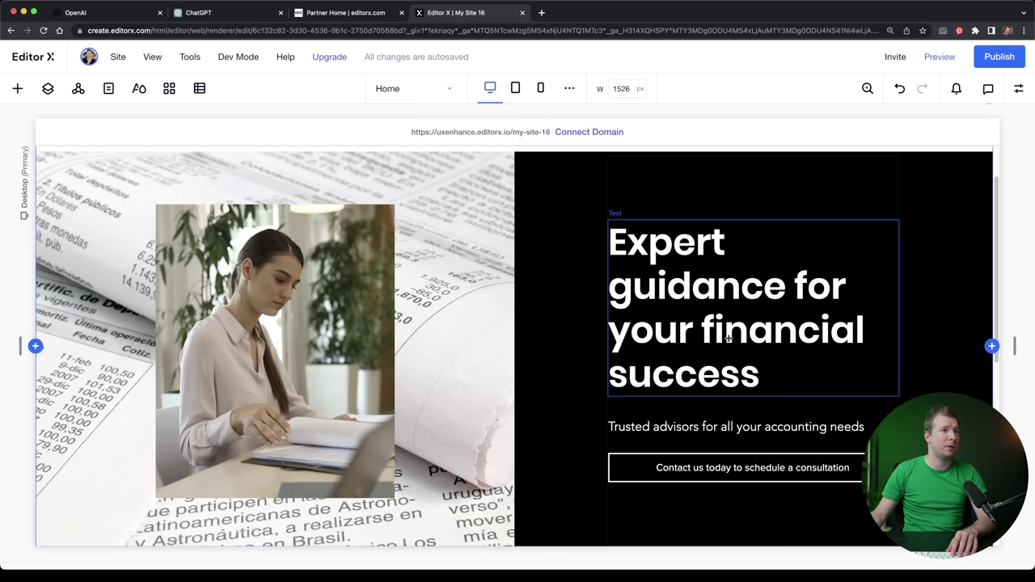
Step: Lower the opacity of the hero's background document image to about 17%
scroll(771, 342, down, 1)
click(273, 182)
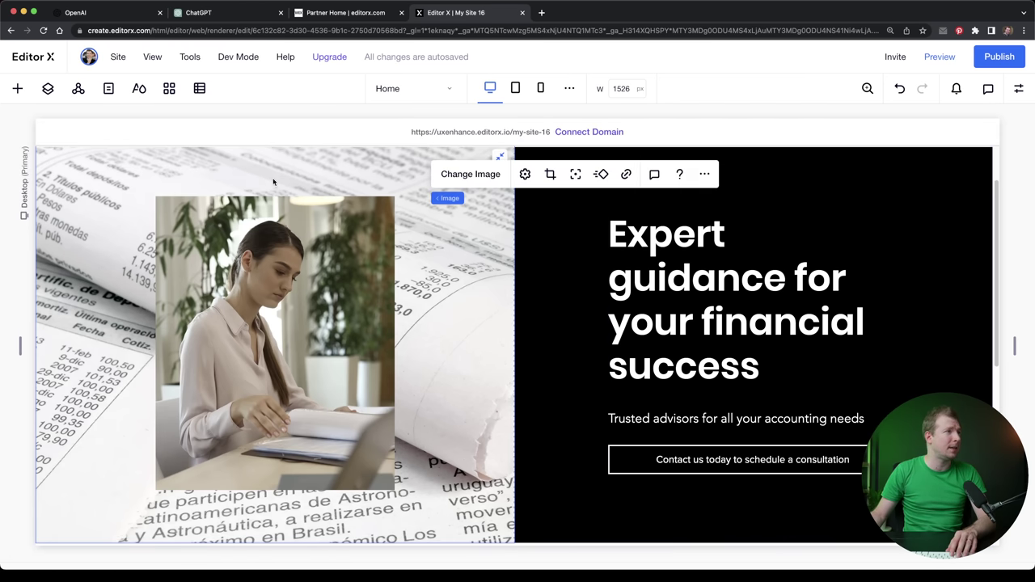
click(523, 175)
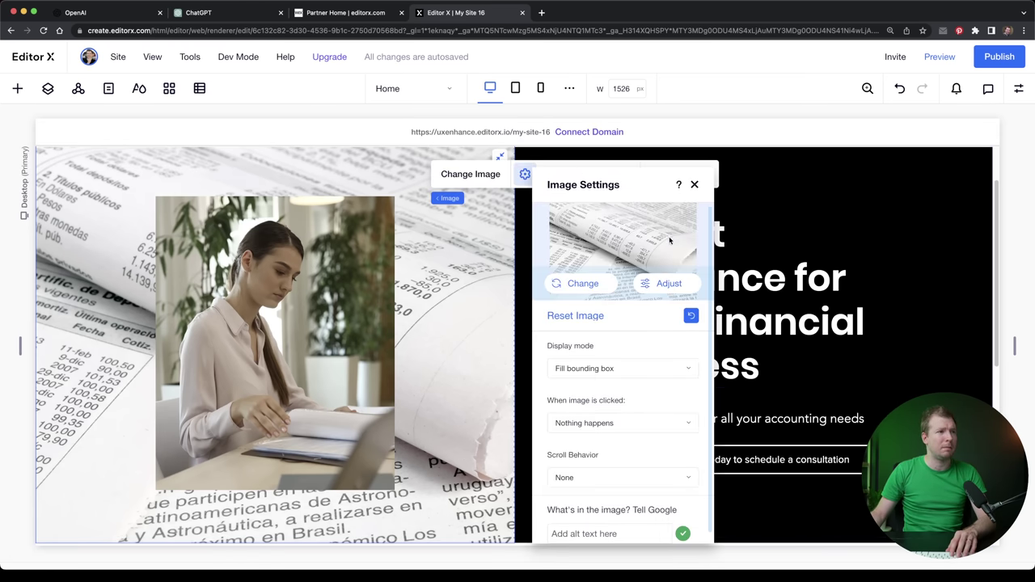
scroll(670, 417, down, 1)
scroll(644, 326, up, 1)
click(694, 184)
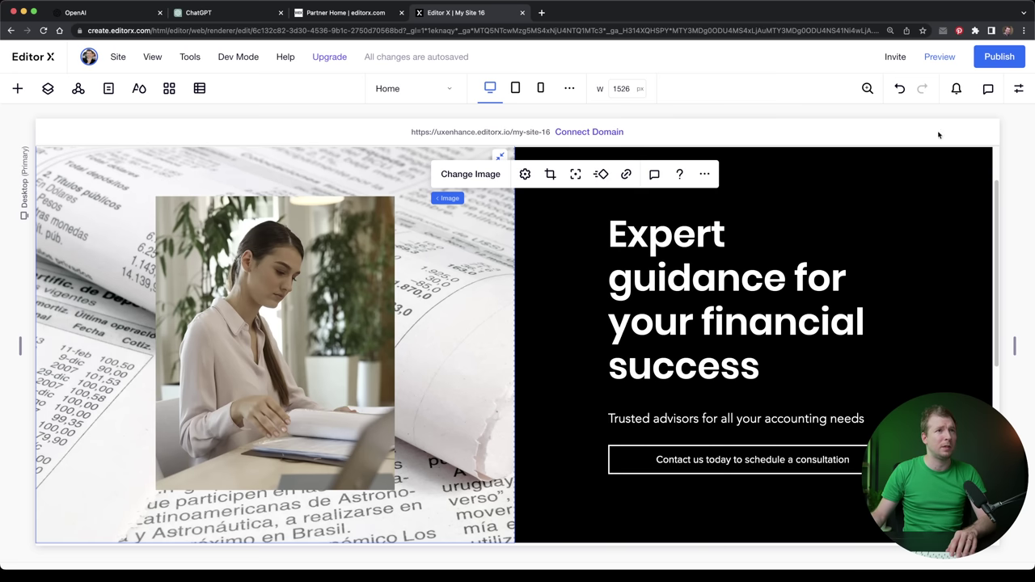
click(1021, 89)
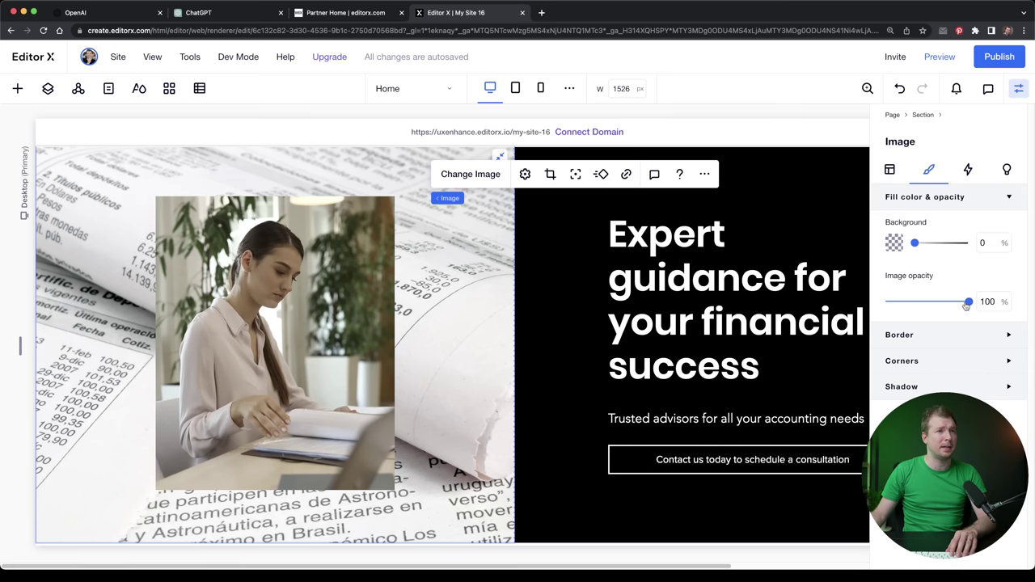
drag(965, 306, 901, 303)
click(588, 266)
click(564, 256)
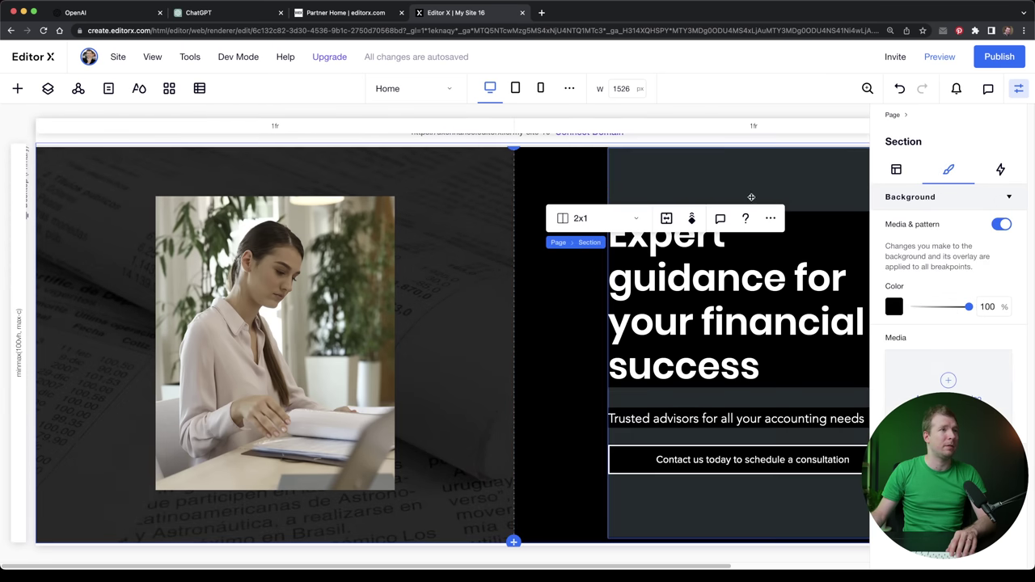
click(275, 372)
click(283, 329)
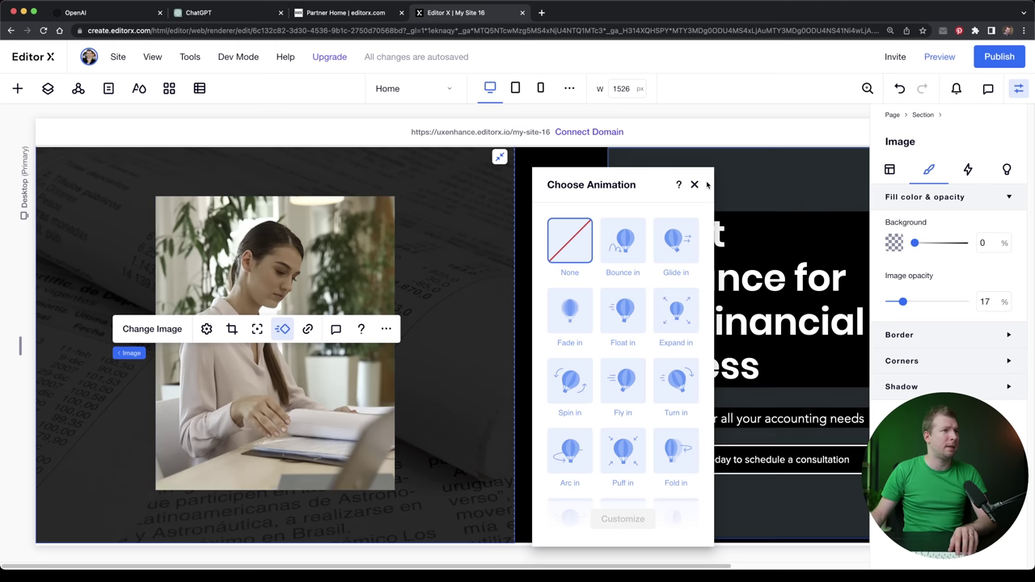
click(283, 328)
click(234, 218)
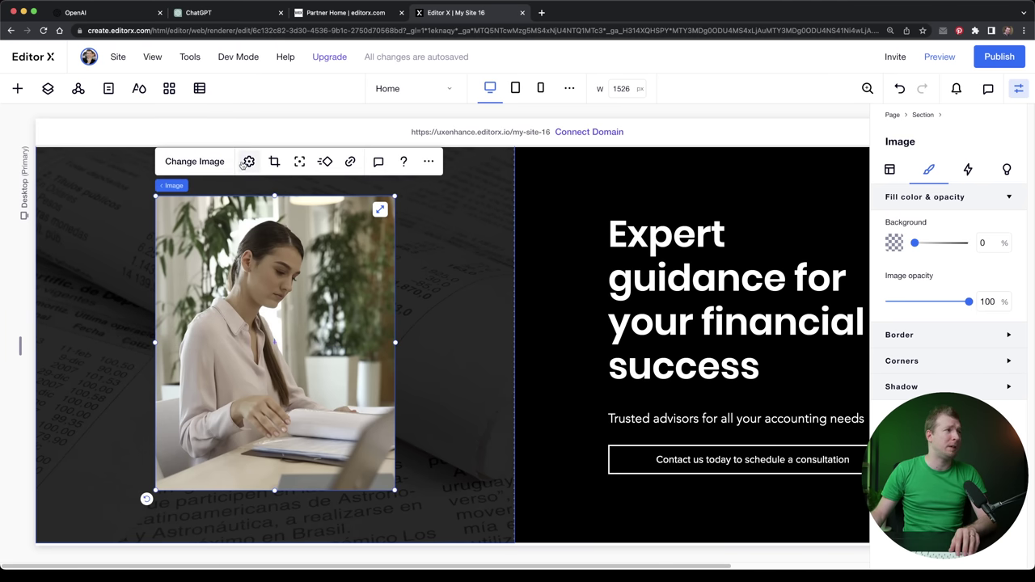
click(214, 163)
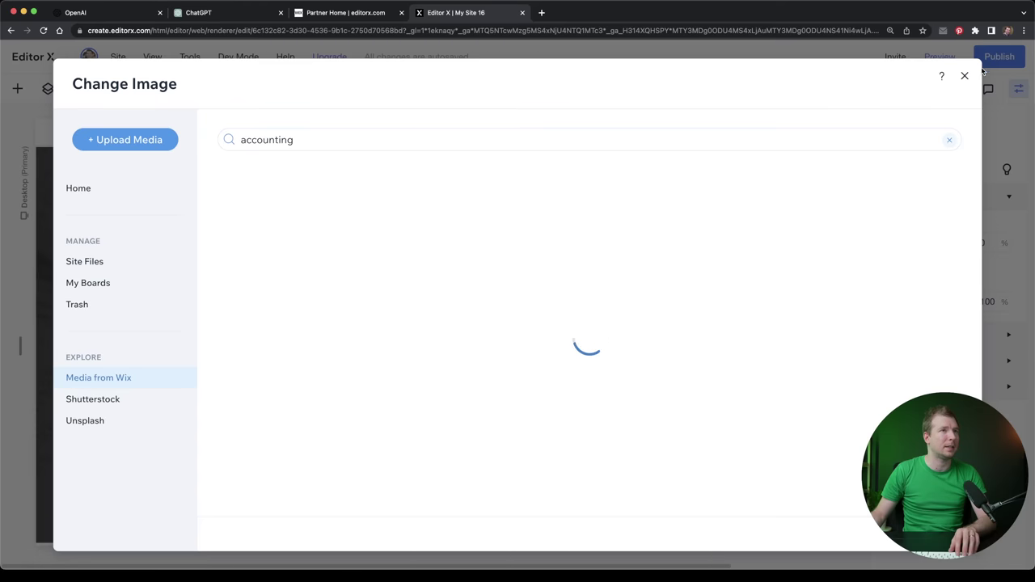
click(964, 76)
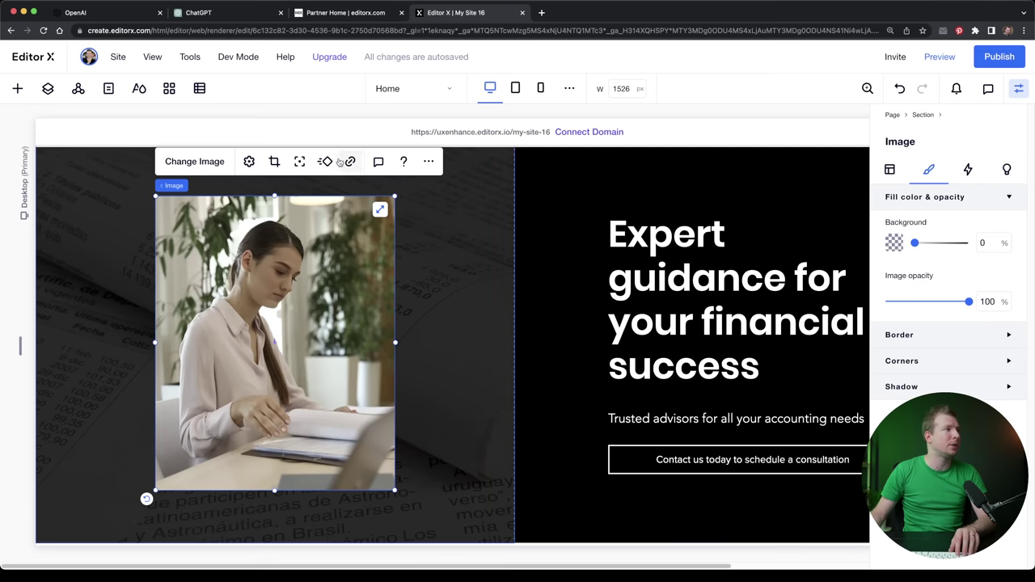
Step: Try the Keep image ratio and Fit to bounding box display modes on the woman's photo, ending on Fill bounding box
click(250, 161)
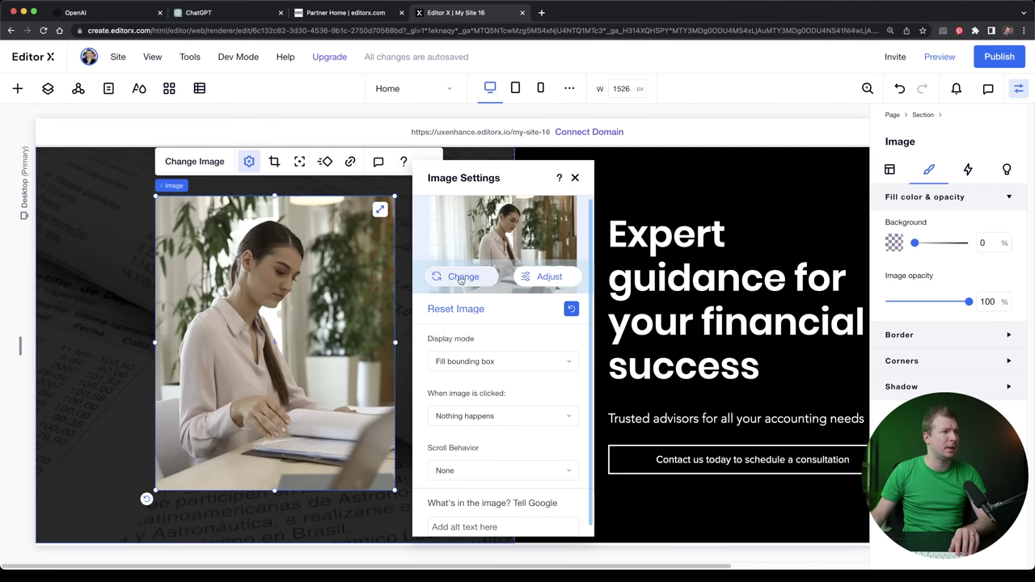
scroll(530, 335, down, 1)
click(523, 361)
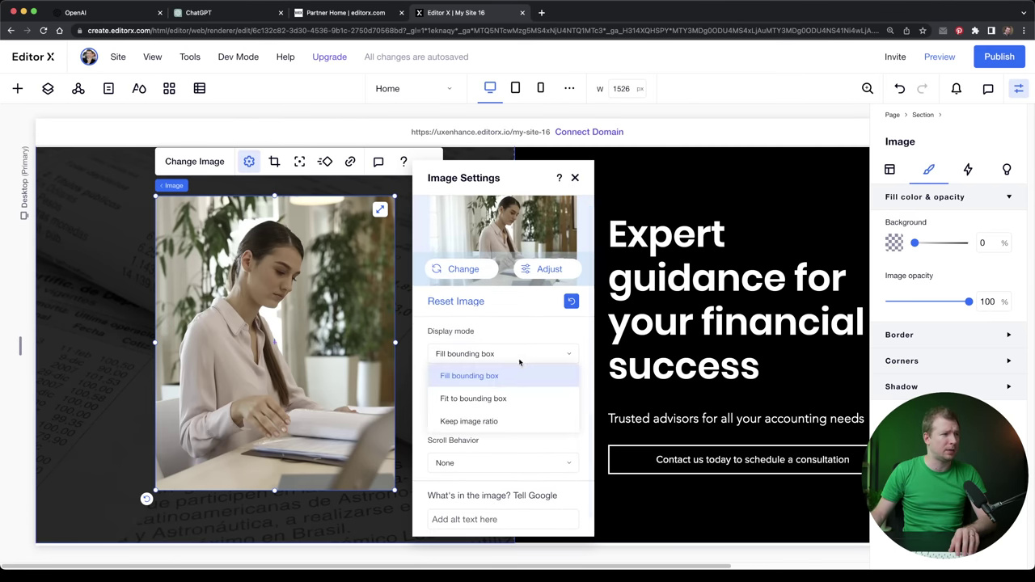
click(503, 420)
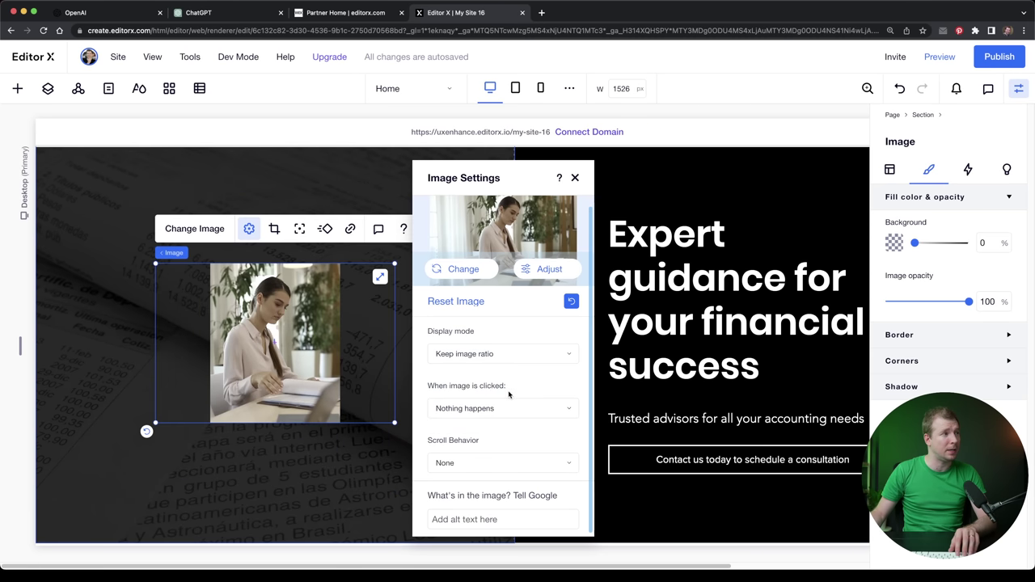
click(490, 356)
click(481, 397)
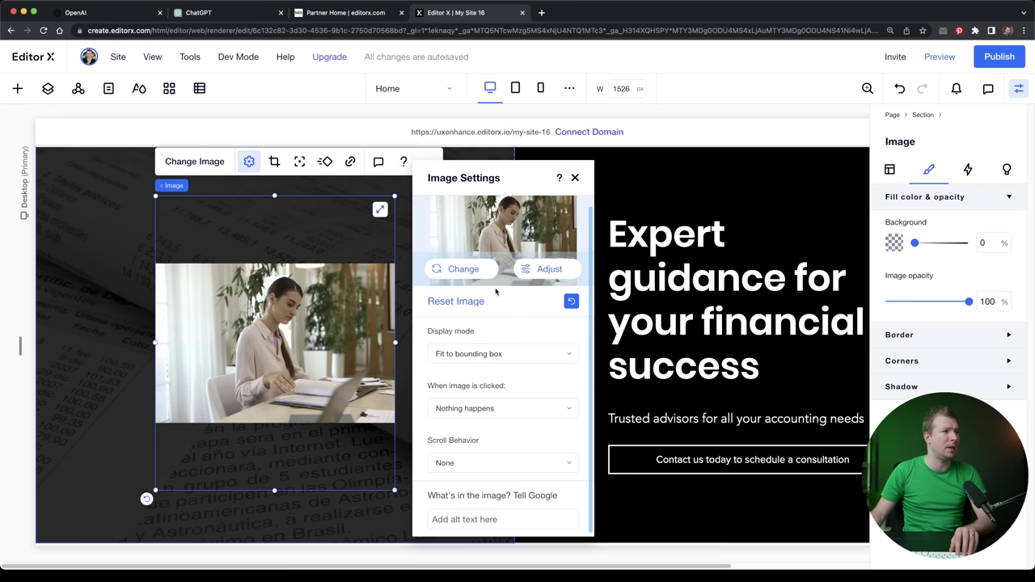
click(479, 356)
click(487, 369)
click(506, 357)
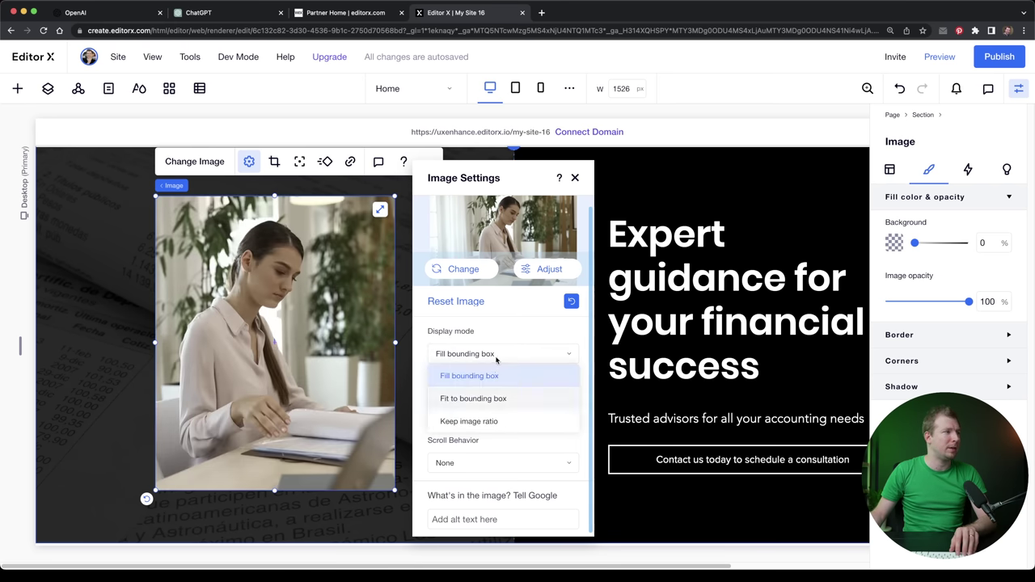
click(488, 400)
click(475, 356)
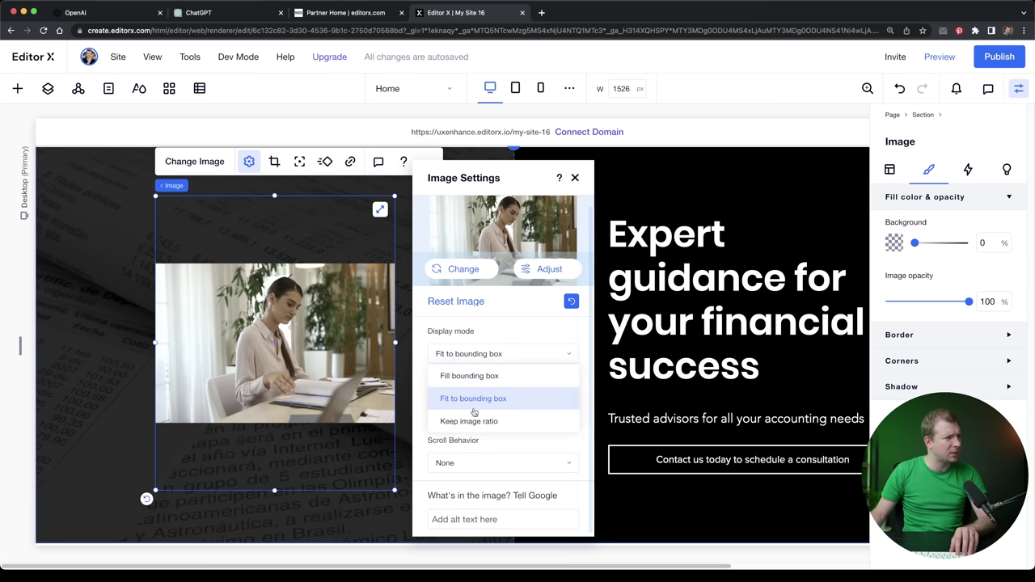
click(477, 420)
click(478, 353)
click(485, 373)
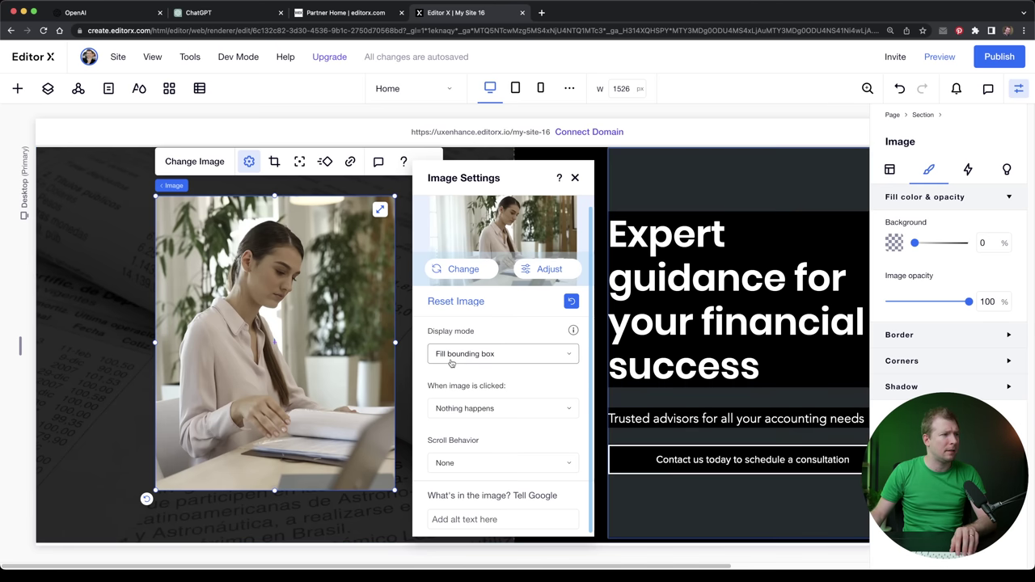
Step: Try resetting and resizing the woman's photo, undo those changes, and close its image settings
click(572, 302)
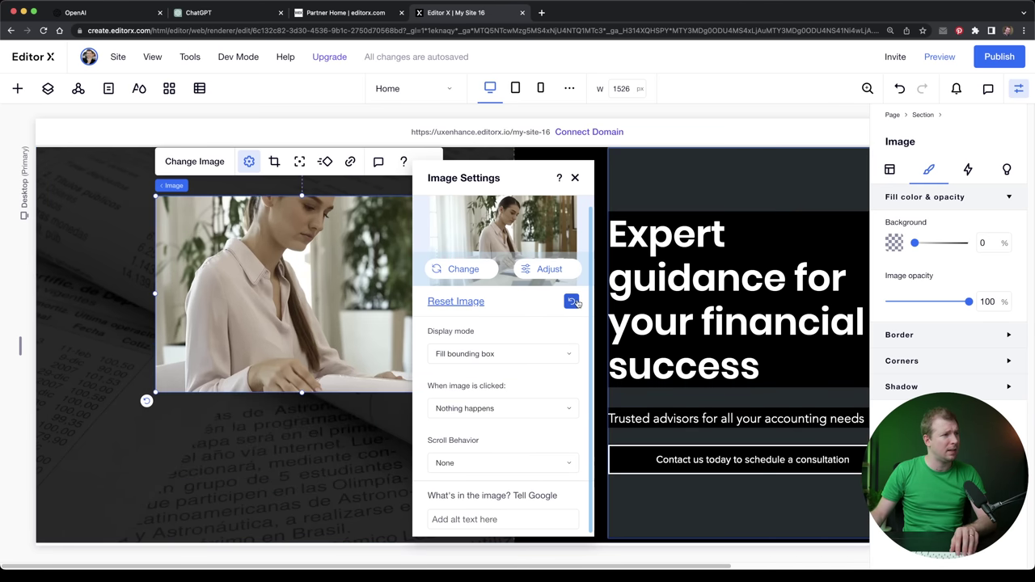
drag(301, 393, 321, 470)
key(super+z)
key(super+z)
key(super+z)
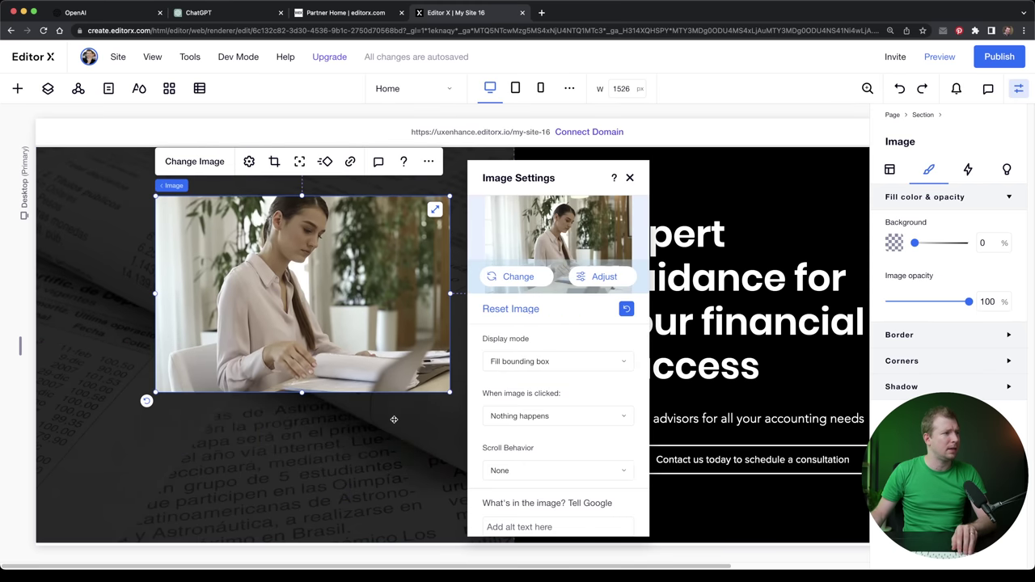
click(630, 178)
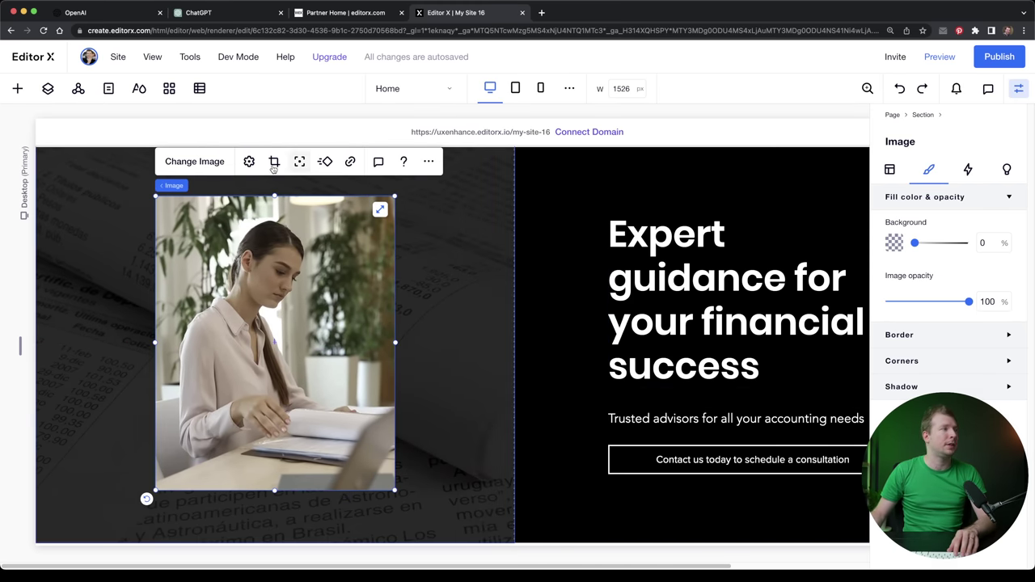
Step: Hide the inspector and narrow the canvas to 1262 px to check how the hero section adapts
click(237, 116)
scroll(483, 305, up, 2)
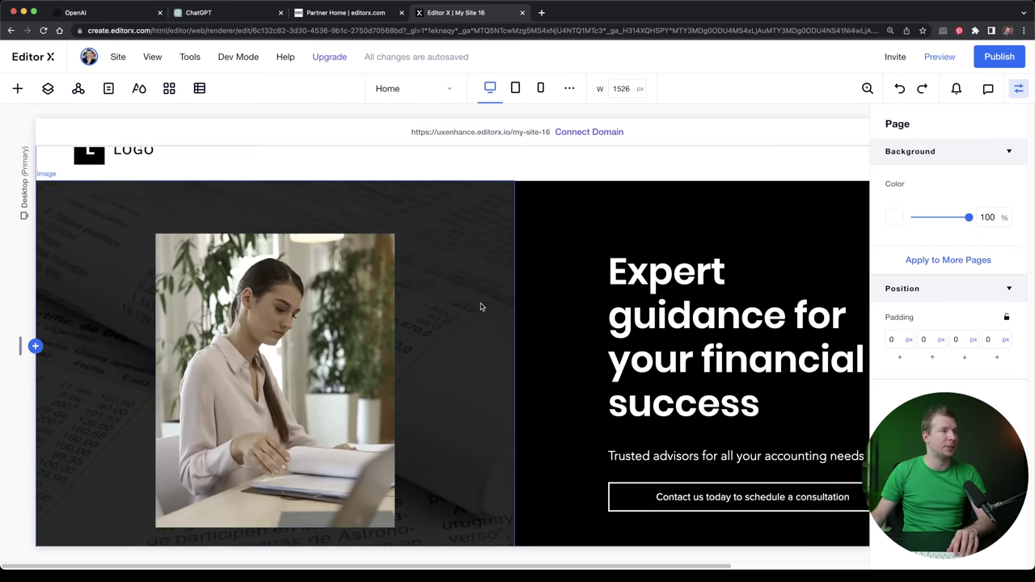
click(1020, 89)
drag(993, 346, 930, 346)
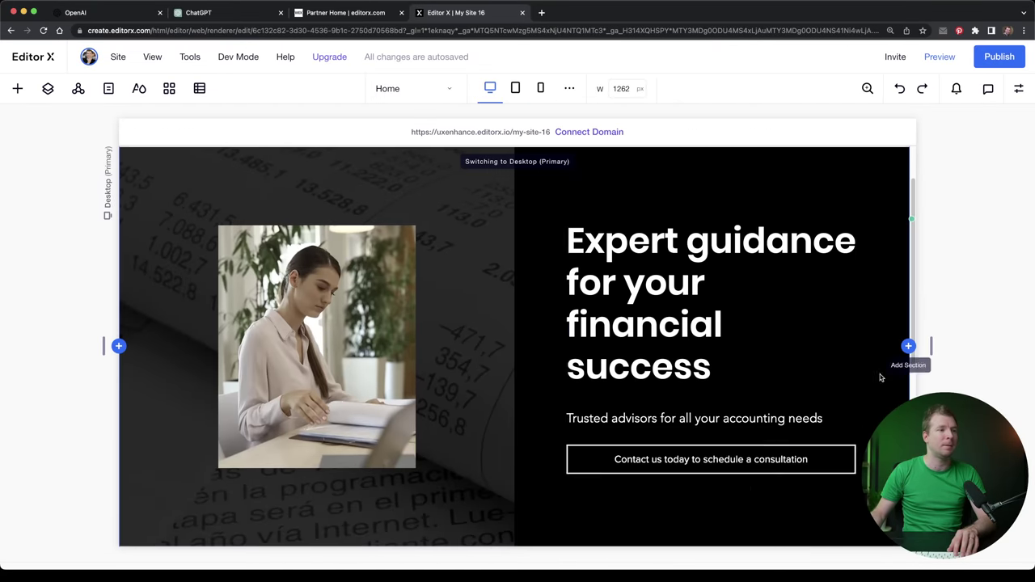
Step: Examine the hero button's layout and sizing options in the inspector, and hide it again
click(1017, 89)
click(889, 167)
scroll(890, 167, down, 1)
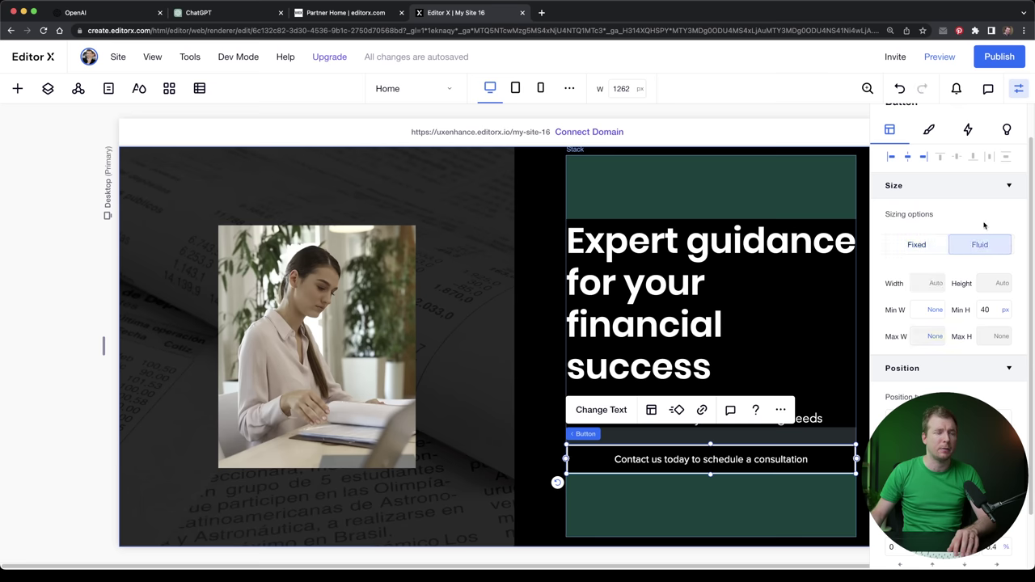
click(1018, 89)
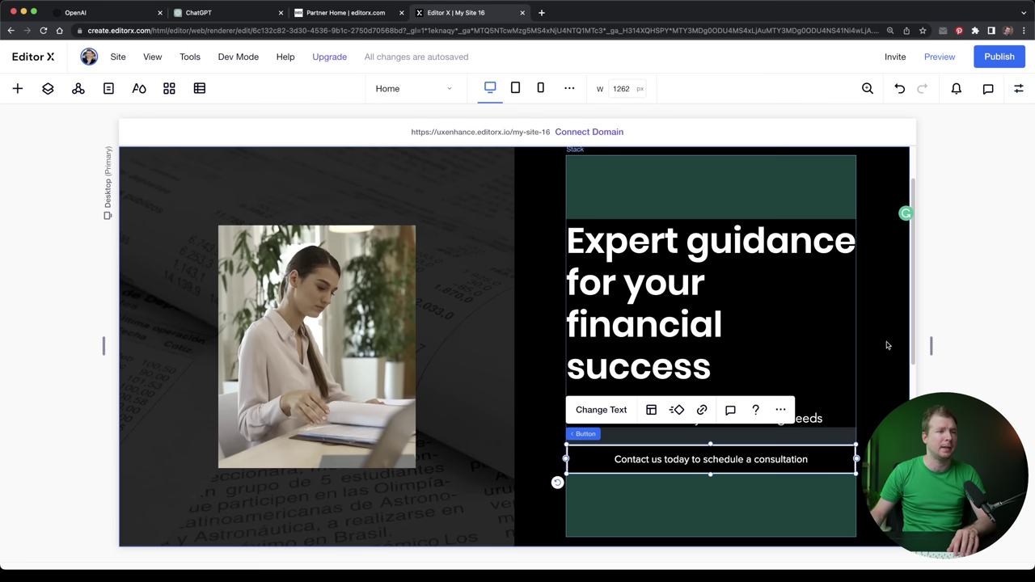
Step: Check the hero's responsiveness by narrowing the canvas to 320 px and widening it back to 1328 px
click(935, 347)
drag(931, 346, 613, 336)
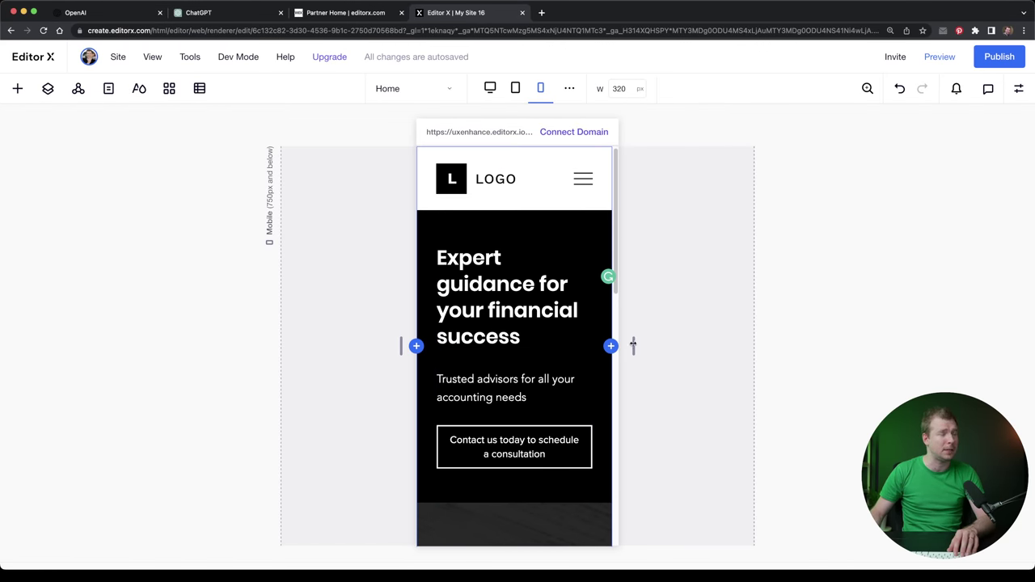
drag(633, 346, 952, 346)
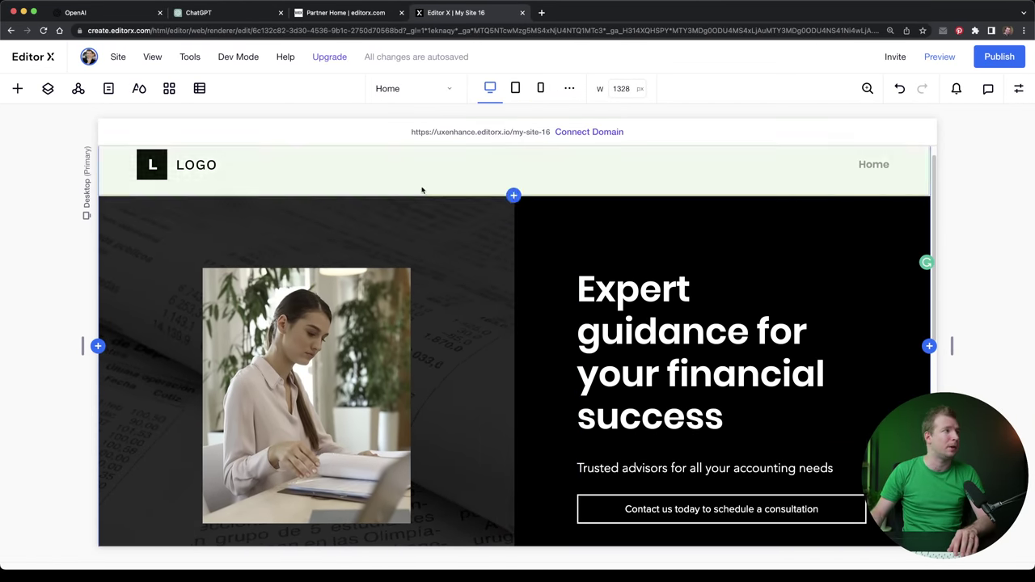
Step: Review the suggested site pages in ChatGPT, return to Editor X, and add a blank page named "Contact Us"
key(super+2)
scroll(376, 385, up, 10)
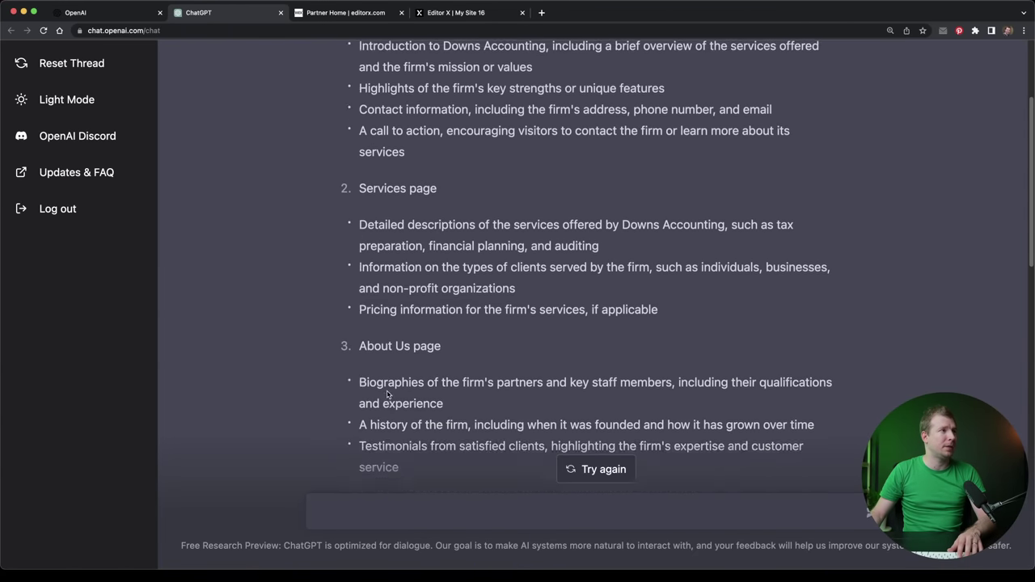
scroll(387, 394, up, 3)
scroll(400, 393, down, 6)
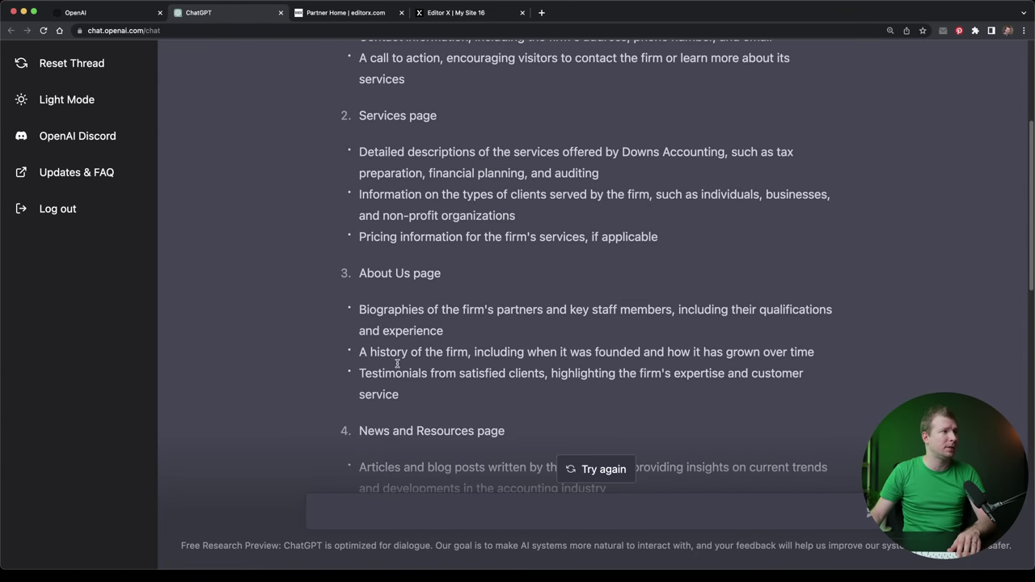
scroll(407, 376, down, 5)
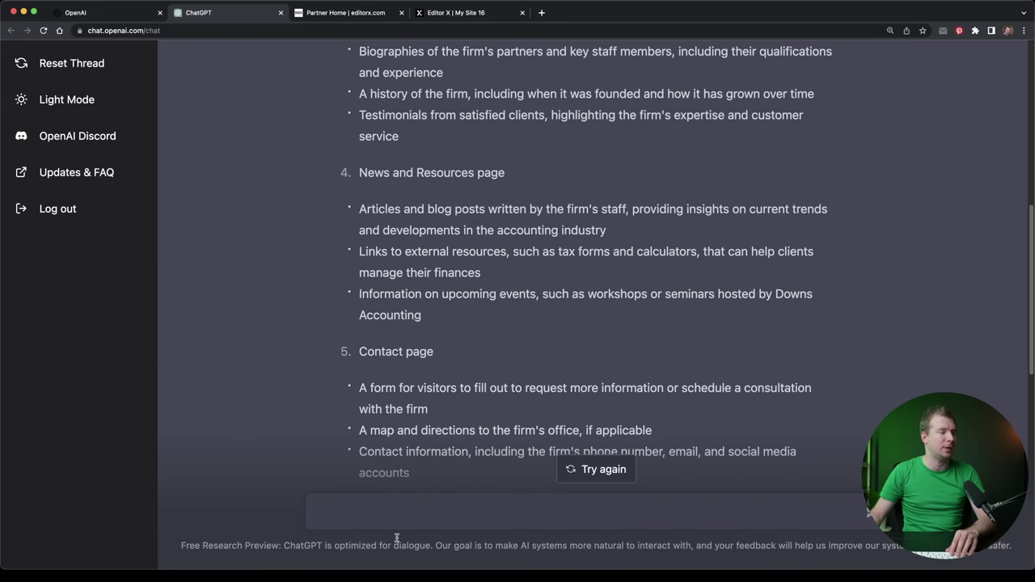
click(456, 13)
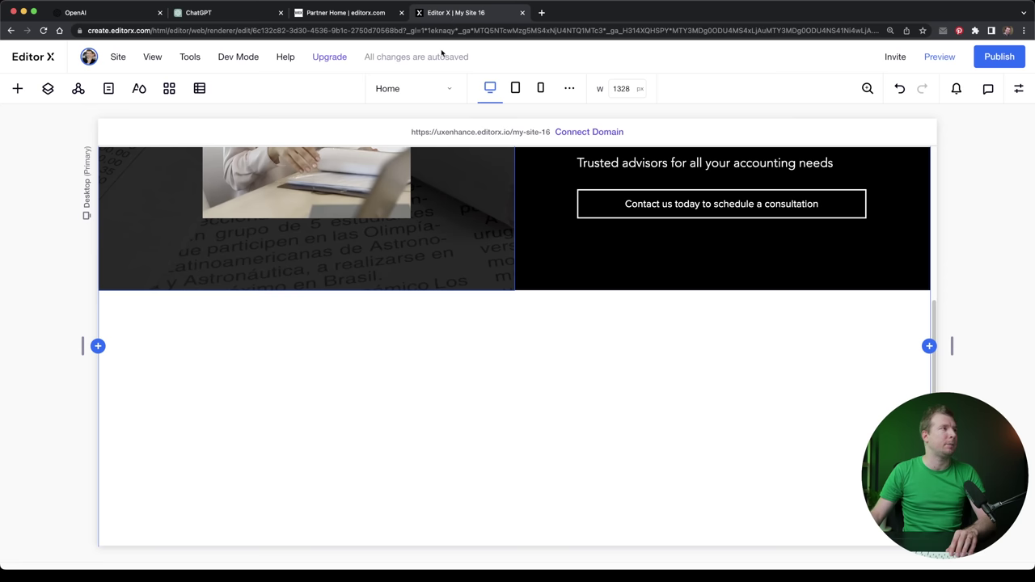
click(18, 89)
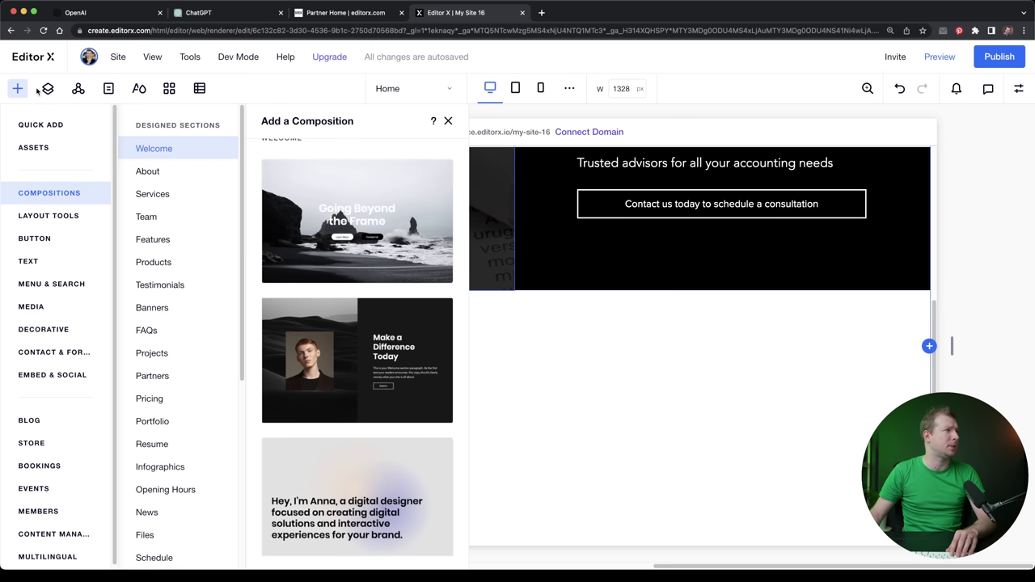
click(108, 88)
click(169, 193)
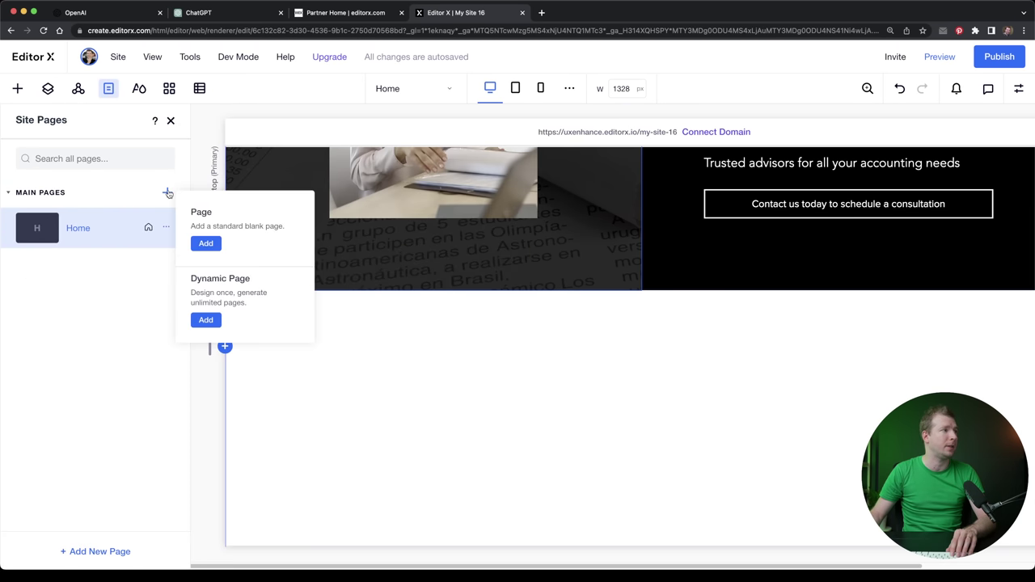
click(205, 242)
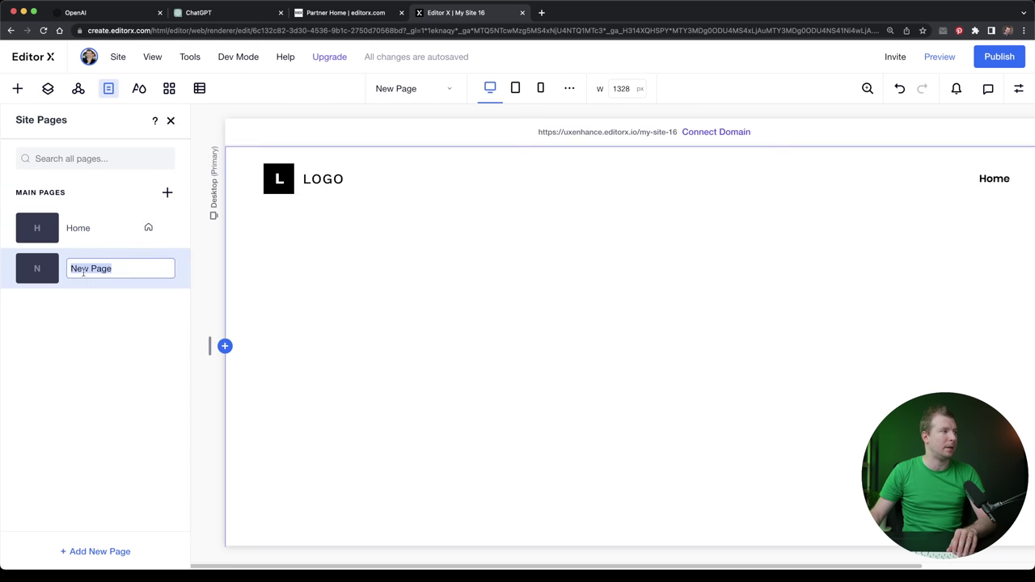
text(Contact Us)
key(Return)
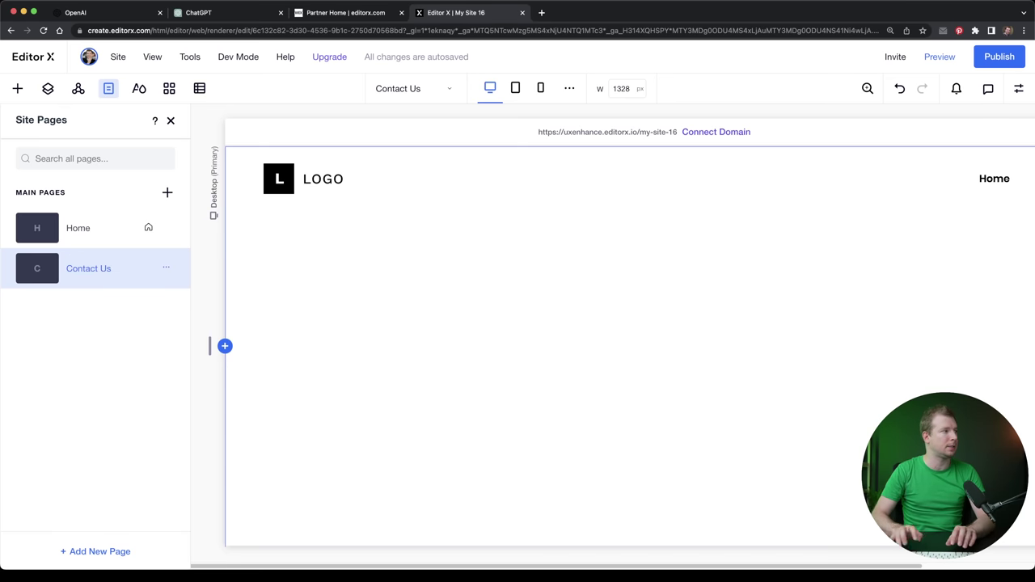
Step: Add a standard blank page, check the next suggested page in ChatGPT, and name the new page "News" in Editor X
click(168, 193)
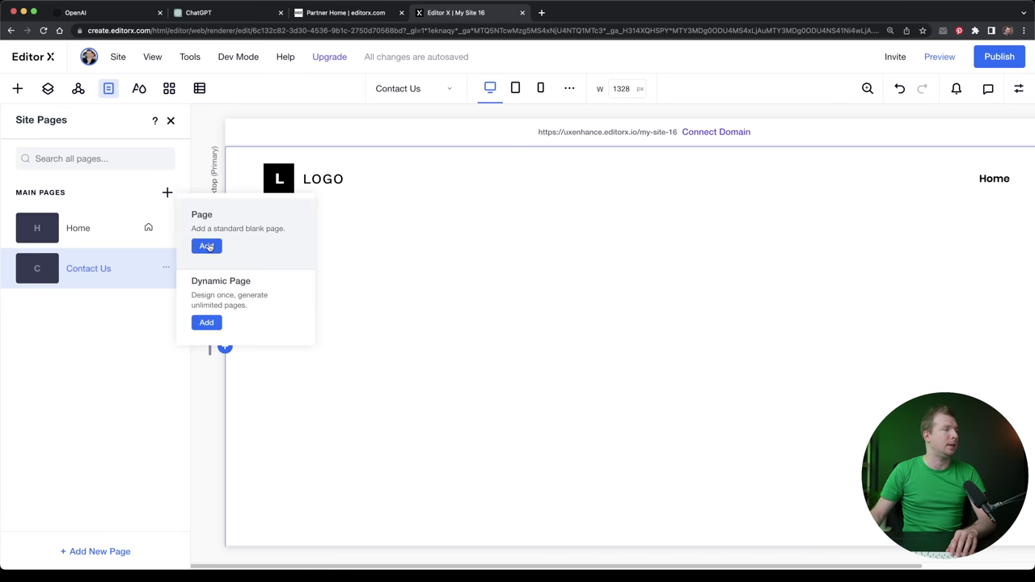
click(206, 246)
click(323, 13)
click(233, 13)
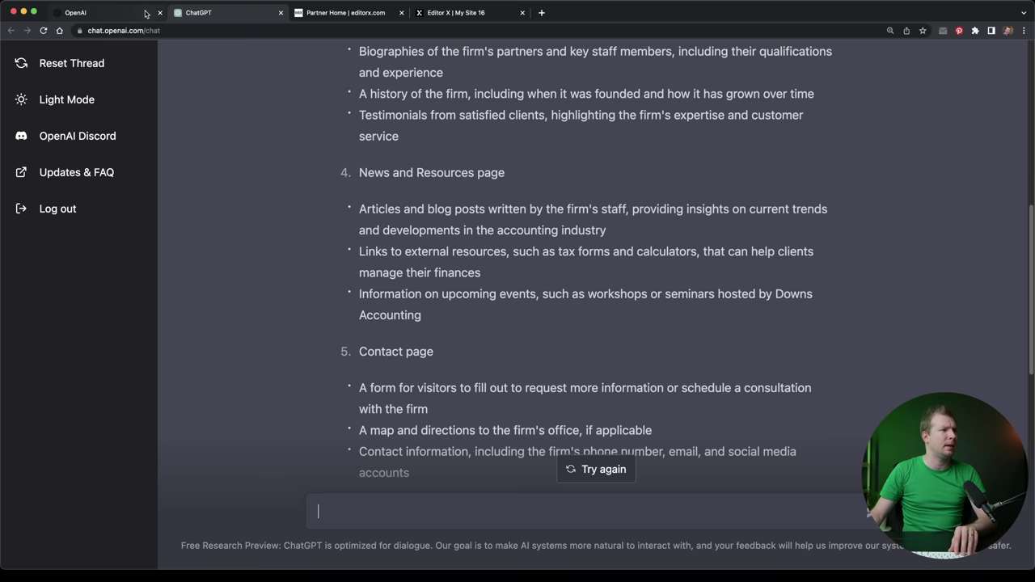
scroll(366, 181, up, 1)
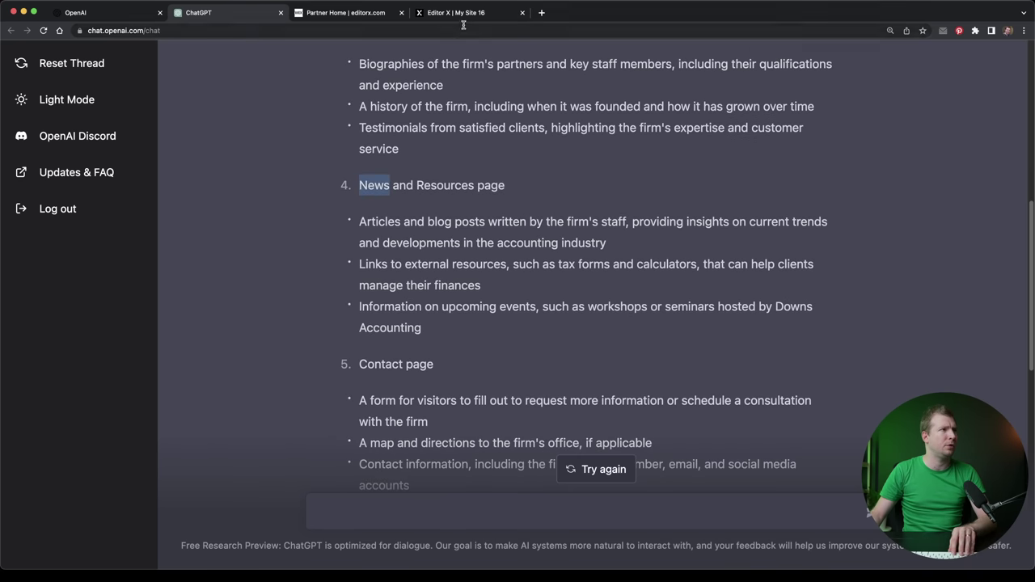
click(457, 13)
click(170, 308)
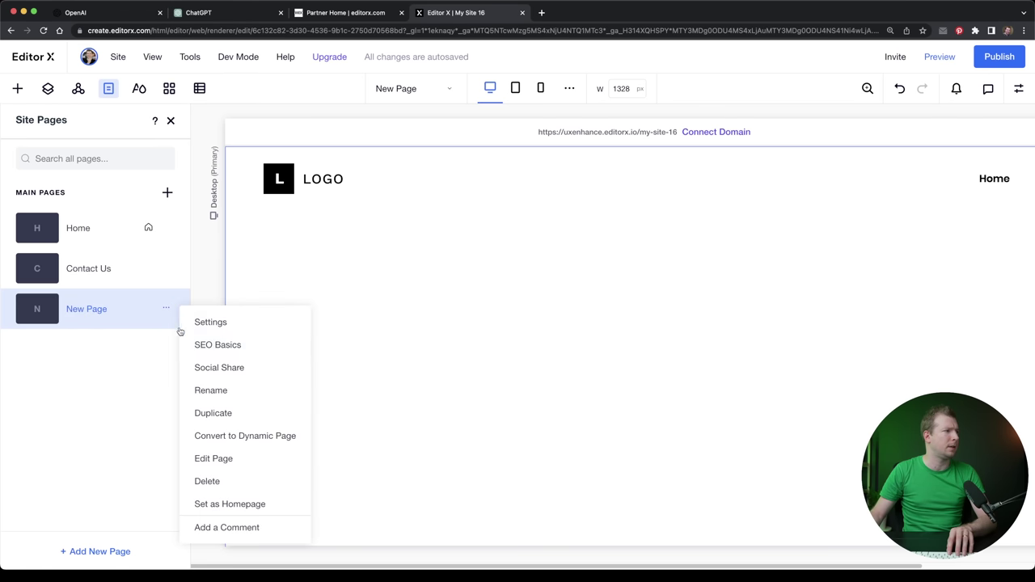
click(224, 393)
text(News)
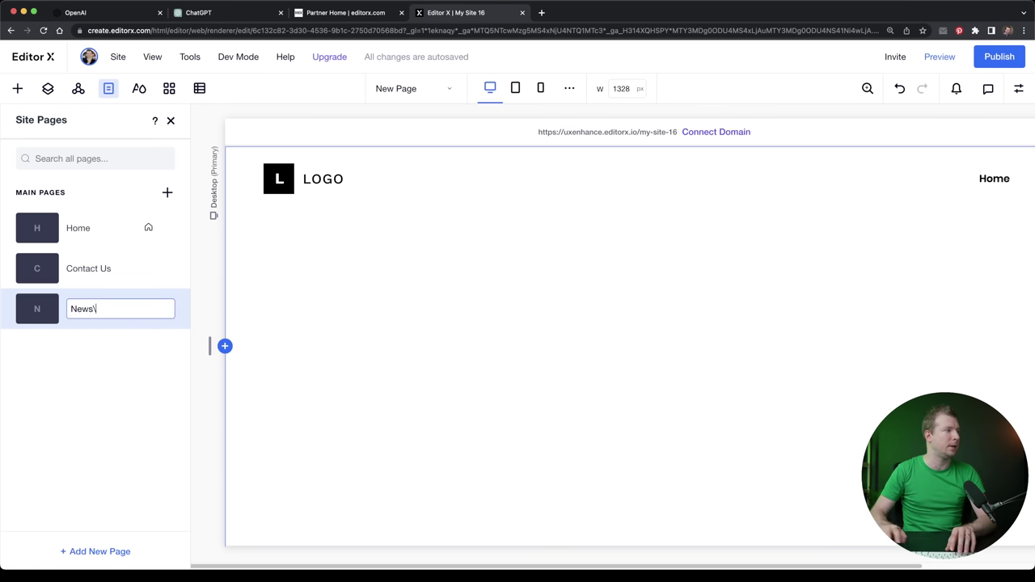
key(Return)
Step: Copy "About Us" from the ChatGPT outline and add a blank page with that name in Editor X
click(179, 13)
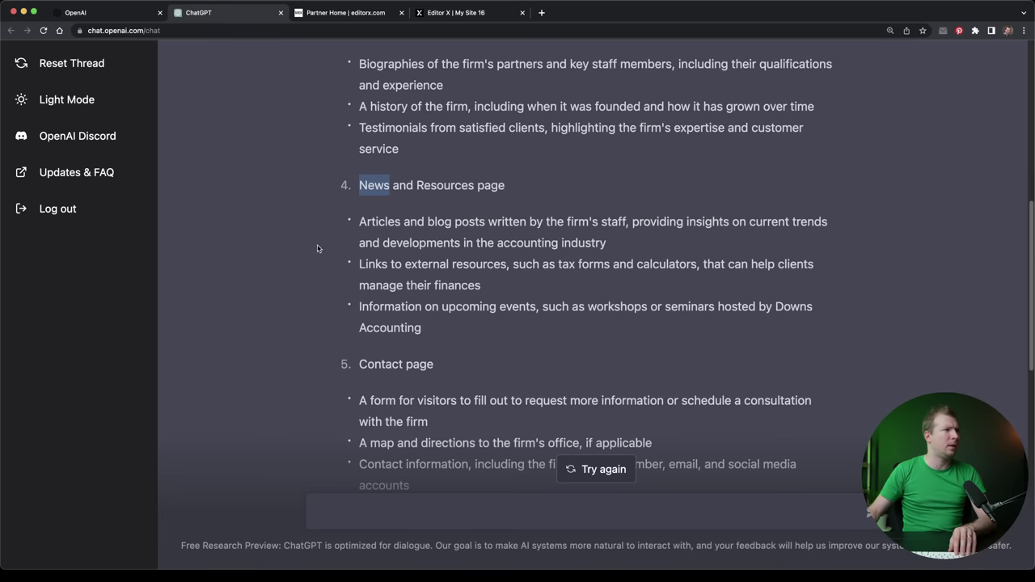
scroll(388, 194, up, 3)
drag(410, 149, 360, 149)
key(ctrl+c)
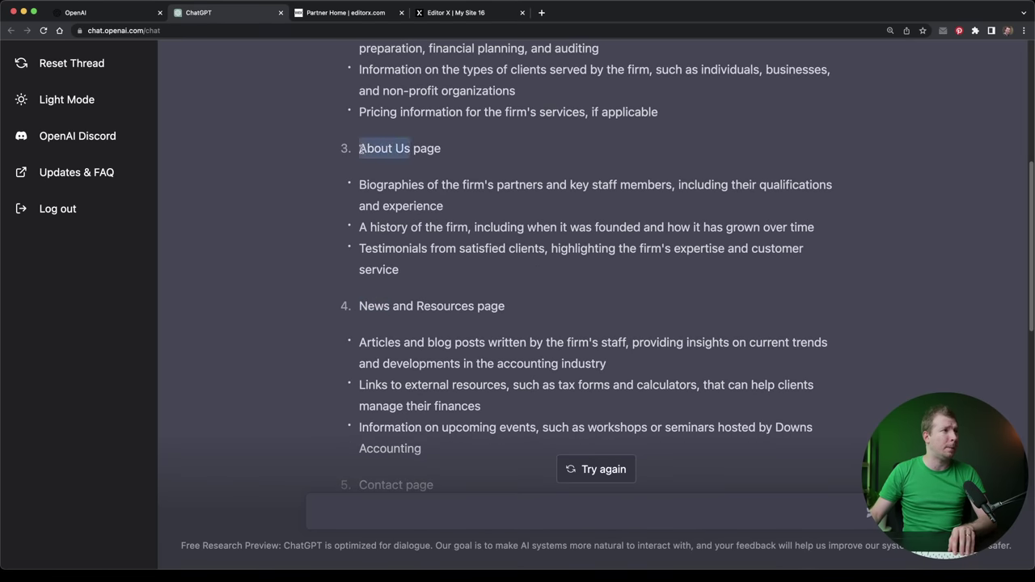
click(458, 10)
click(115, 552)
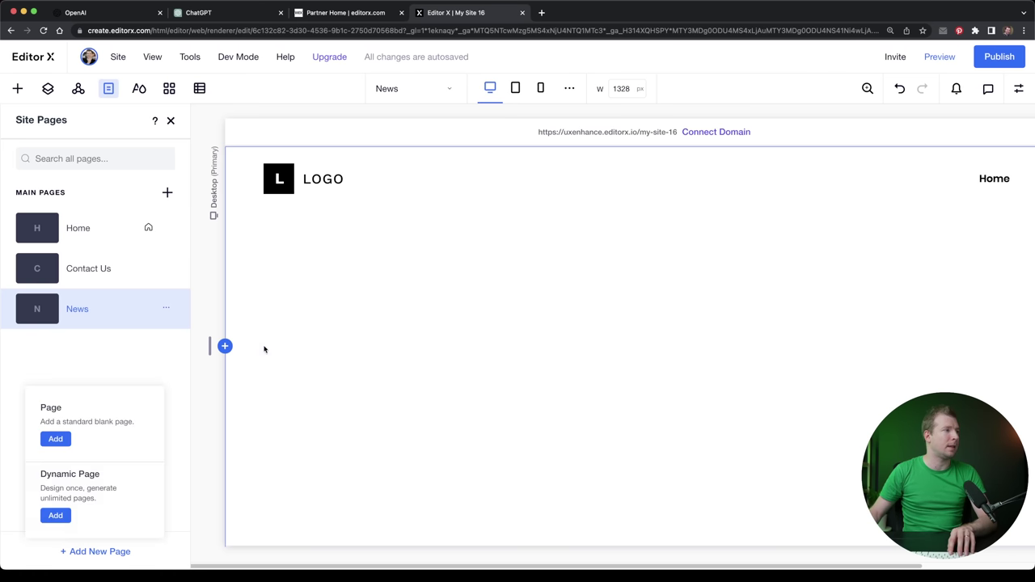
click(57, 441)
key(ctrl+v)
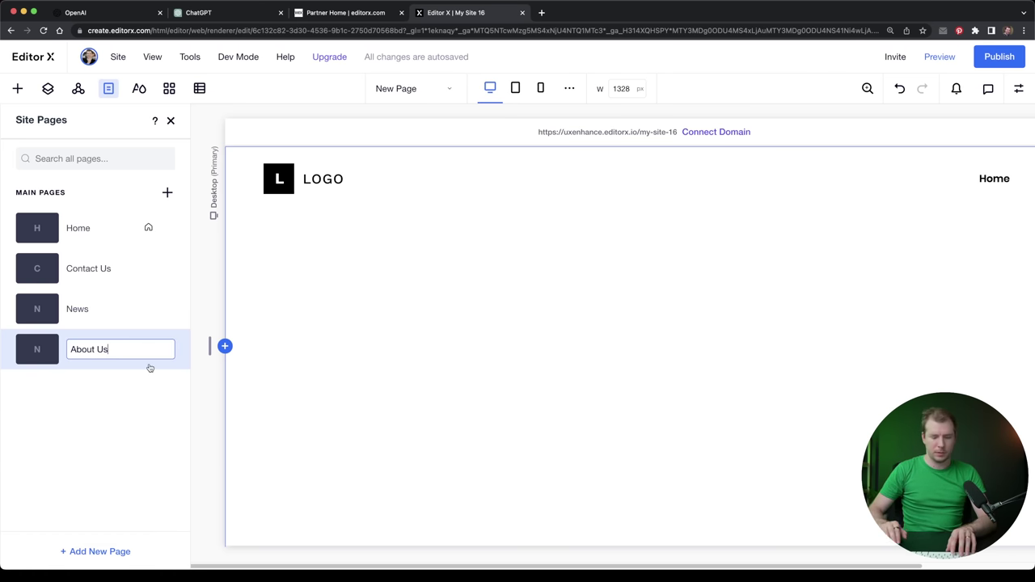
key(Return)
Step: Copy "Services" from the ChatGPT outline and add a blank page with that name in Editor X
click(231, 16)
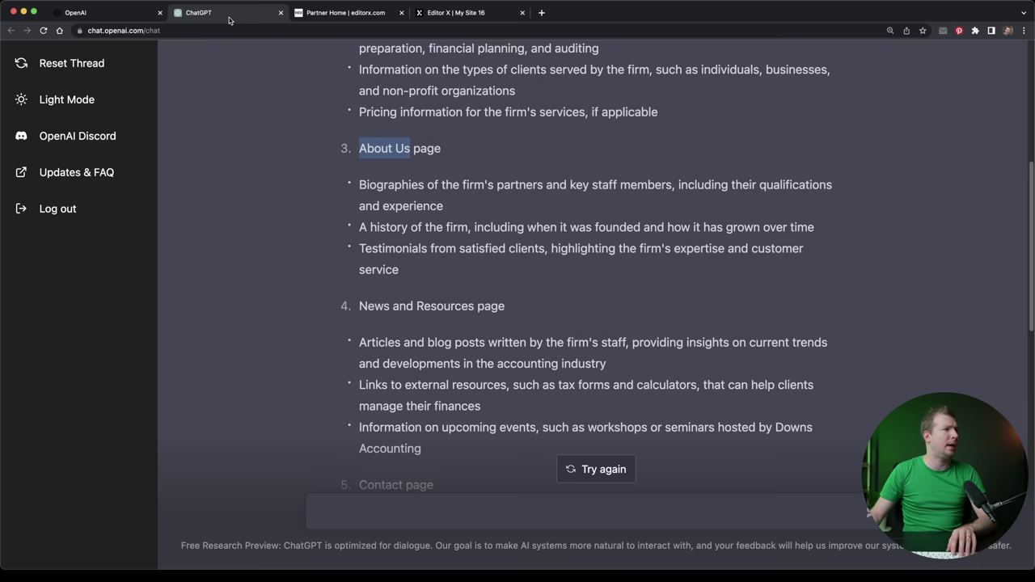
scroll(381, 277, up, 5)
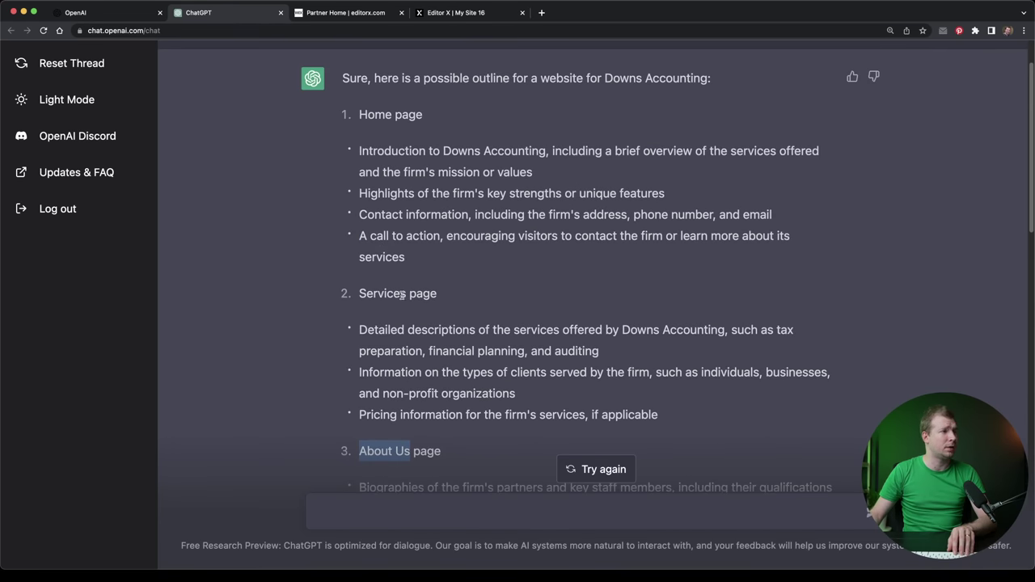
drag(402, 295, 409, 296)
key(ctrl+c)
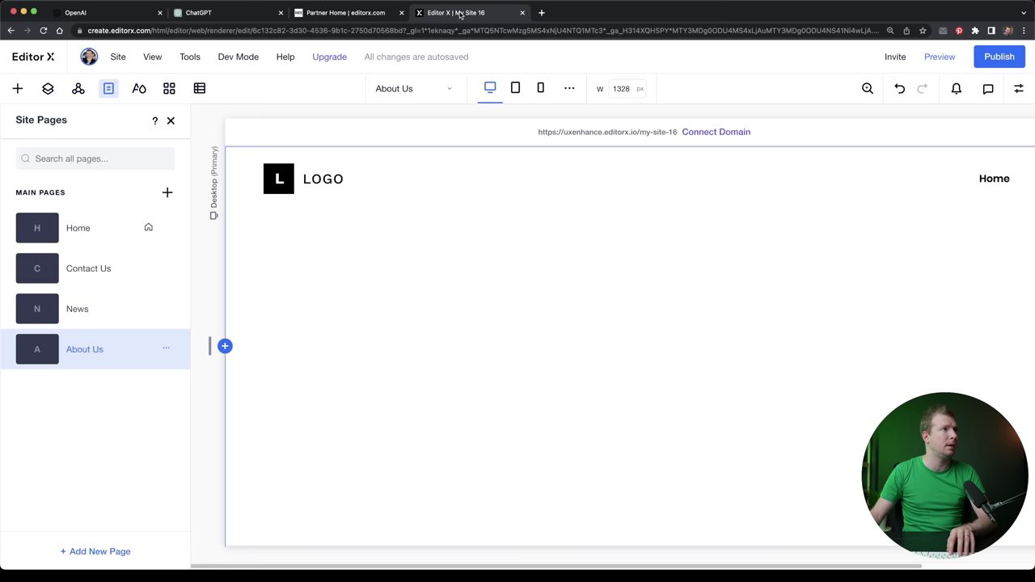
key(super+4)
click(99, 551)
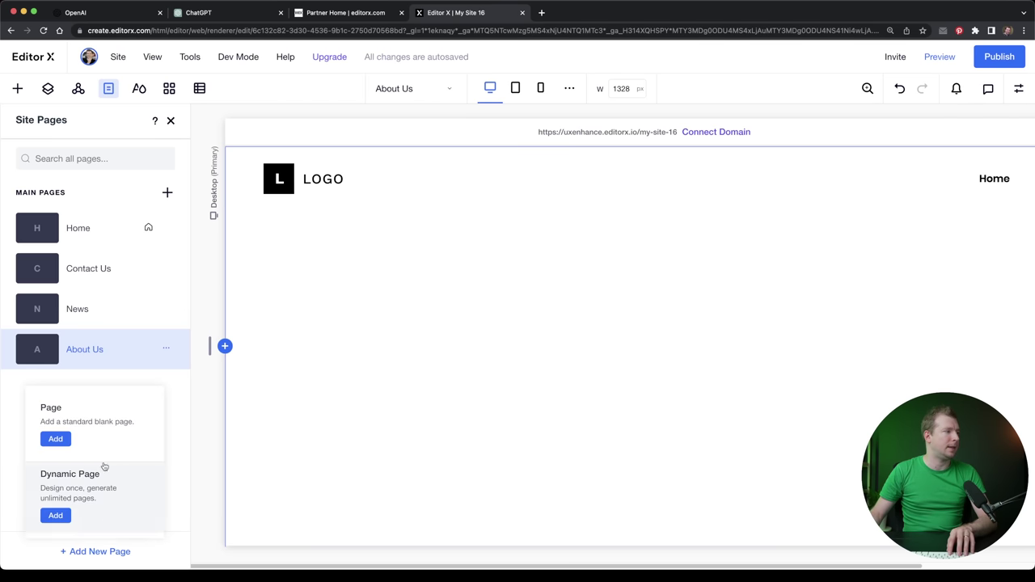
click(54, 437)
key(ctrl+v)
key(Return)
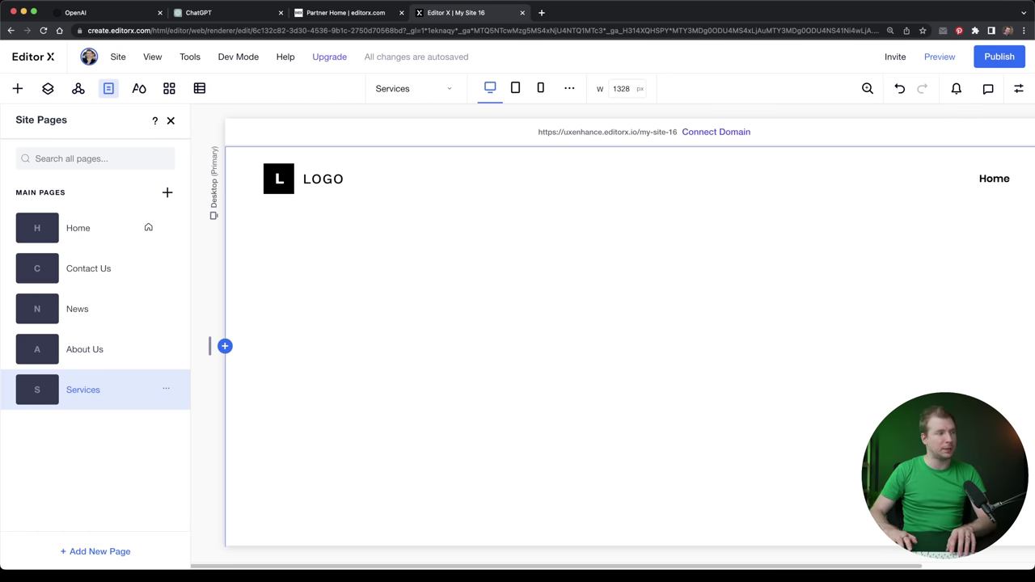
Step: Add all site pages to the header menu: Home, Contact Us, News, About Us and Services
click(979, 180)
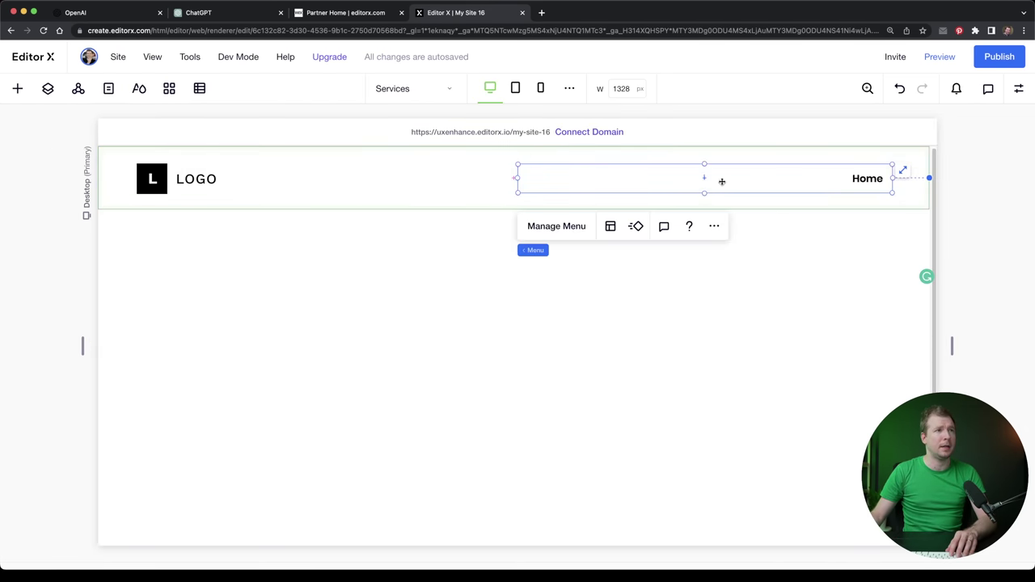
click(558, 227)
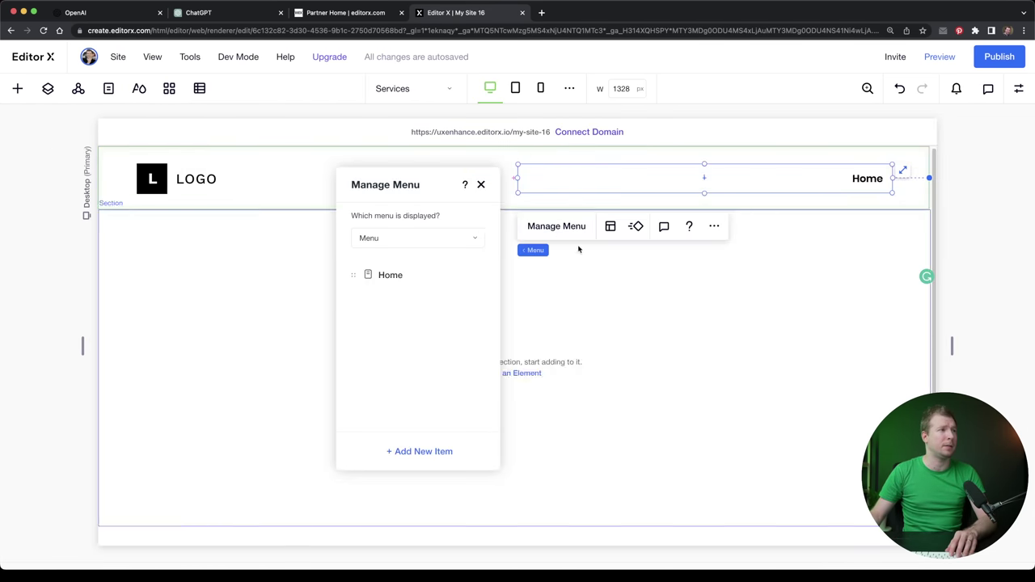
click(414, 449)
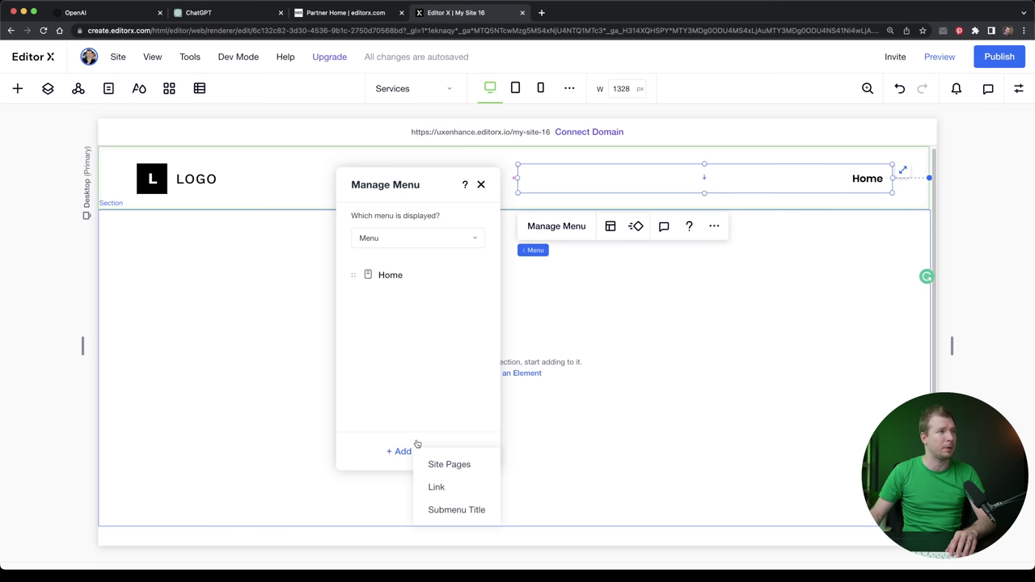
click(449, 465)
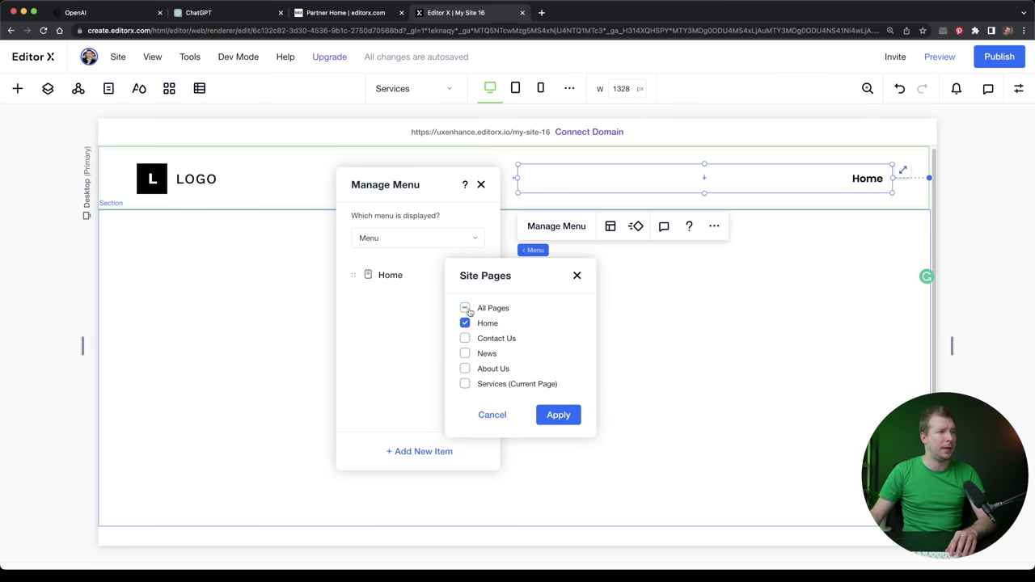
click(558, 414)
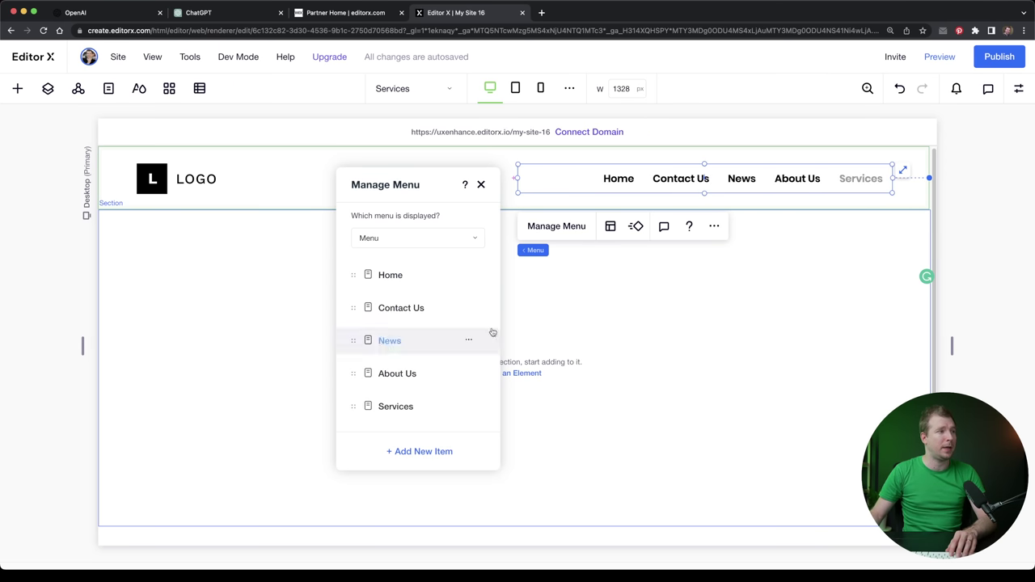
click(481, 185)
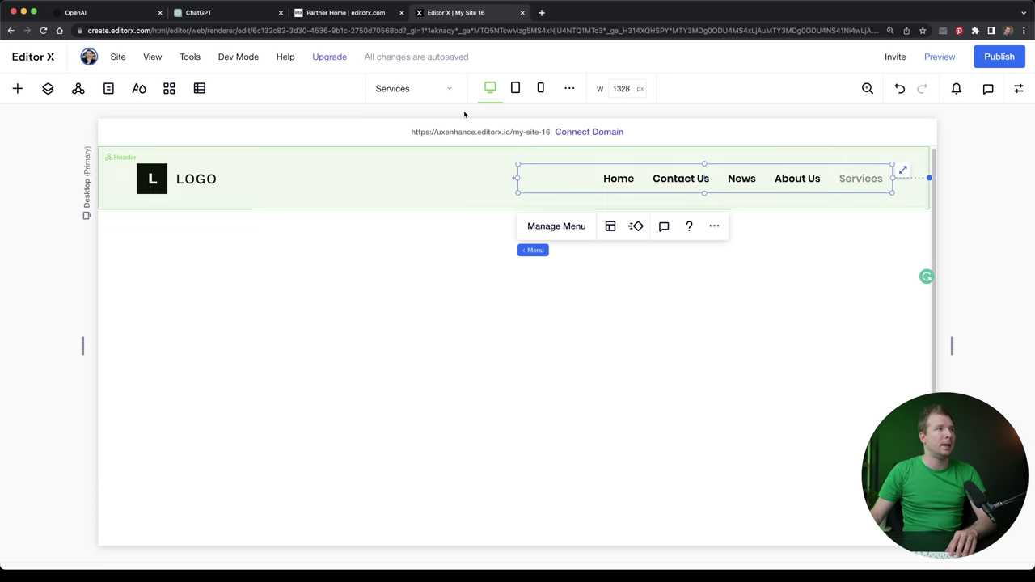
Step: Switch between the Home, Contact Us and News pages to check the header menu on each, ending on Home
click(397, 90)
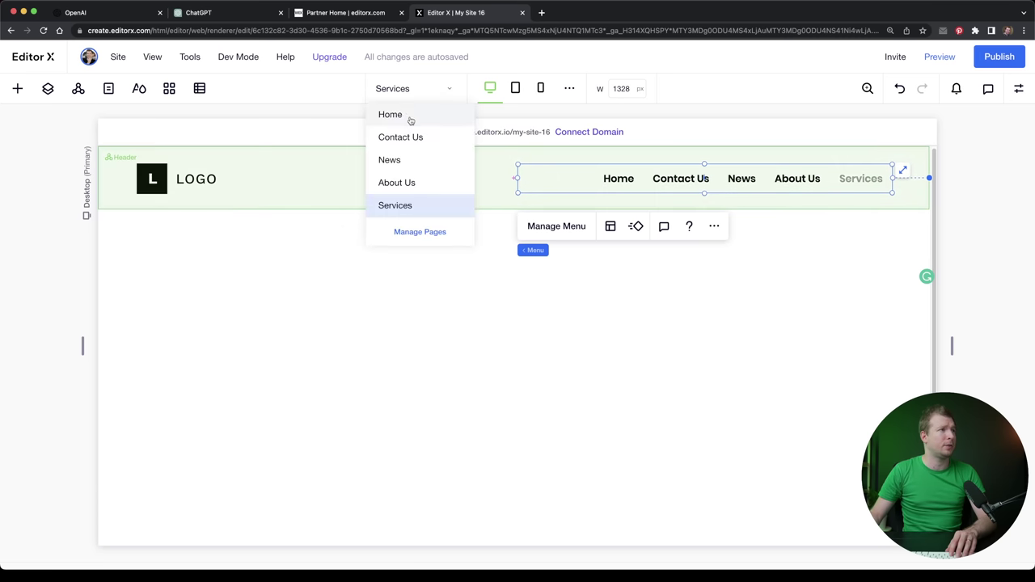
click(411, 118)
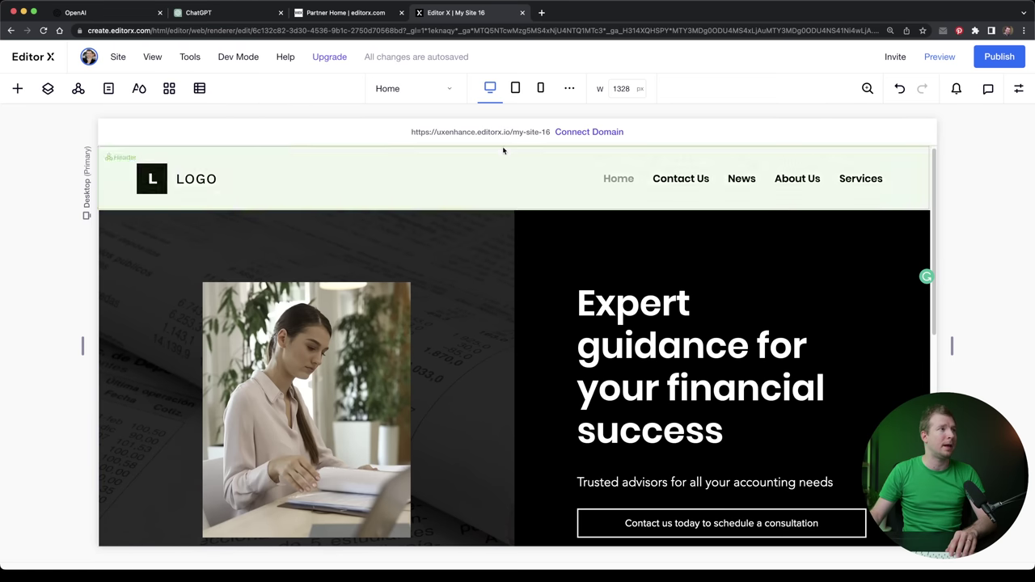
click(434, 99)
click(405, 137)
click(412, 88)
click(396, 159)
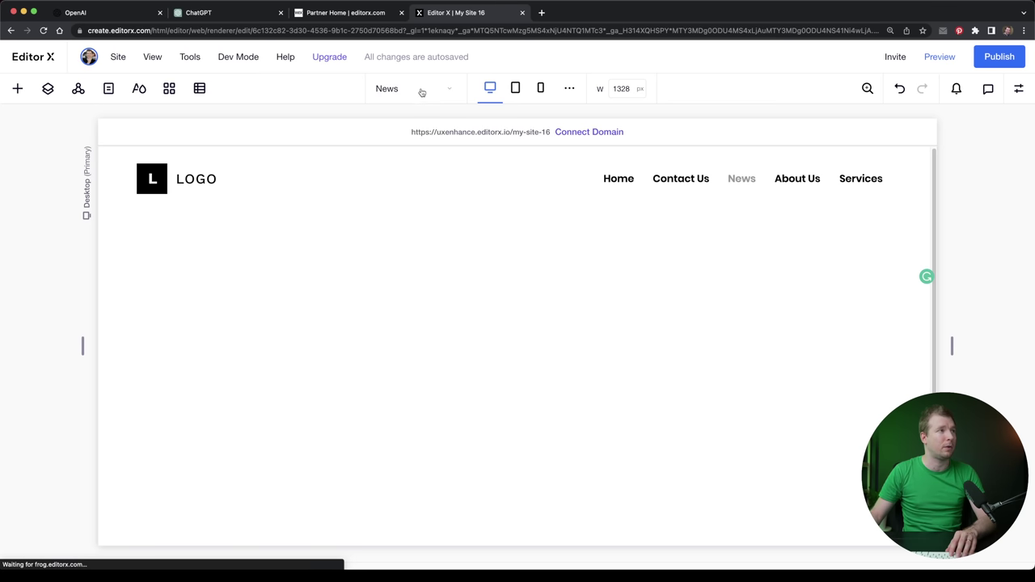
click(416, 89)
click(418, 136)
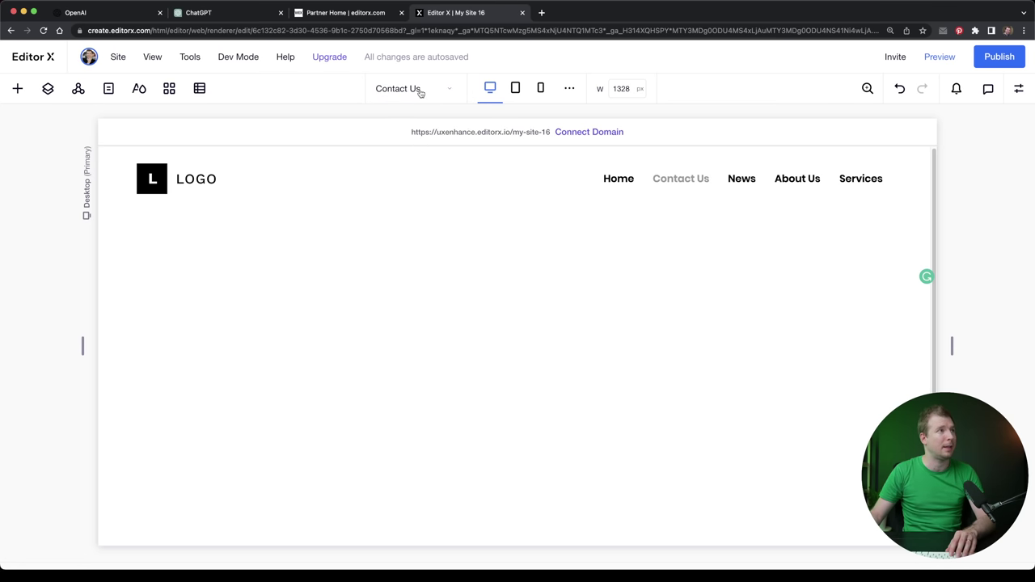
click(418, 90)
click(418, 117)
Step: Review the Home page from the hero down to the blank section beneath it, and select that section
scroll(693, 331, down, 3)
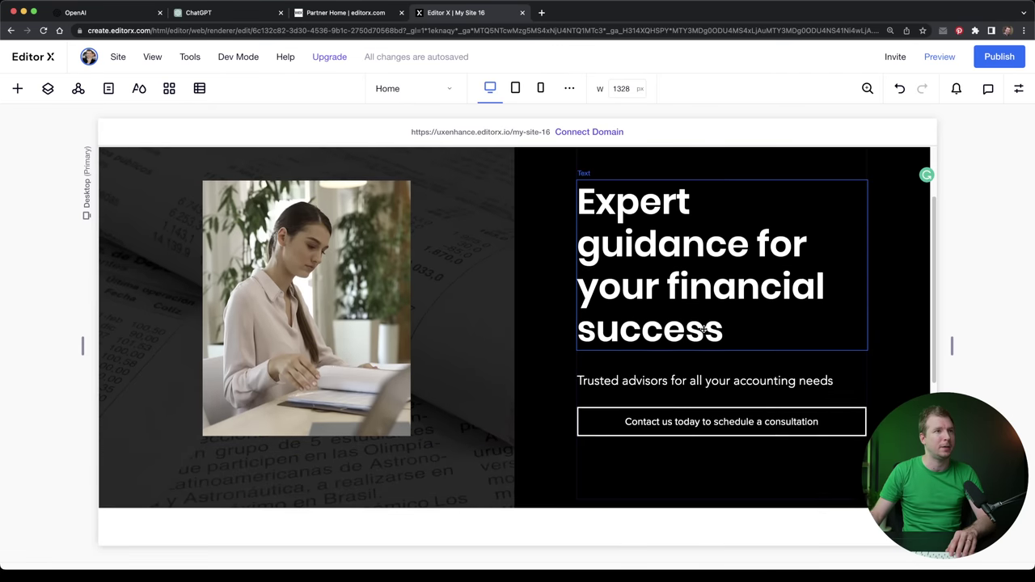
scroll(692, 331, up, 2)
scroll(692, 331, down, 8)
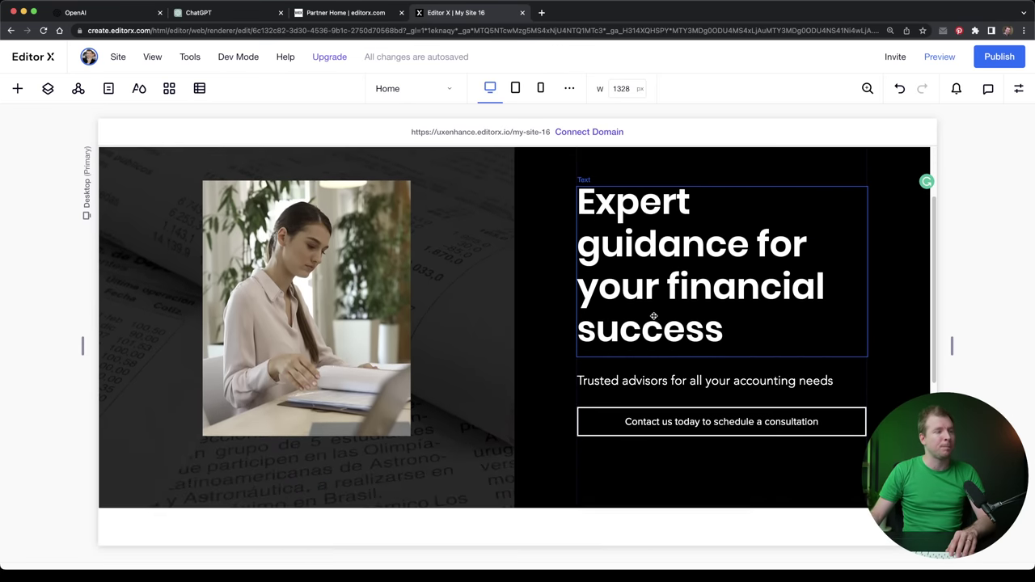
click(570, 378)
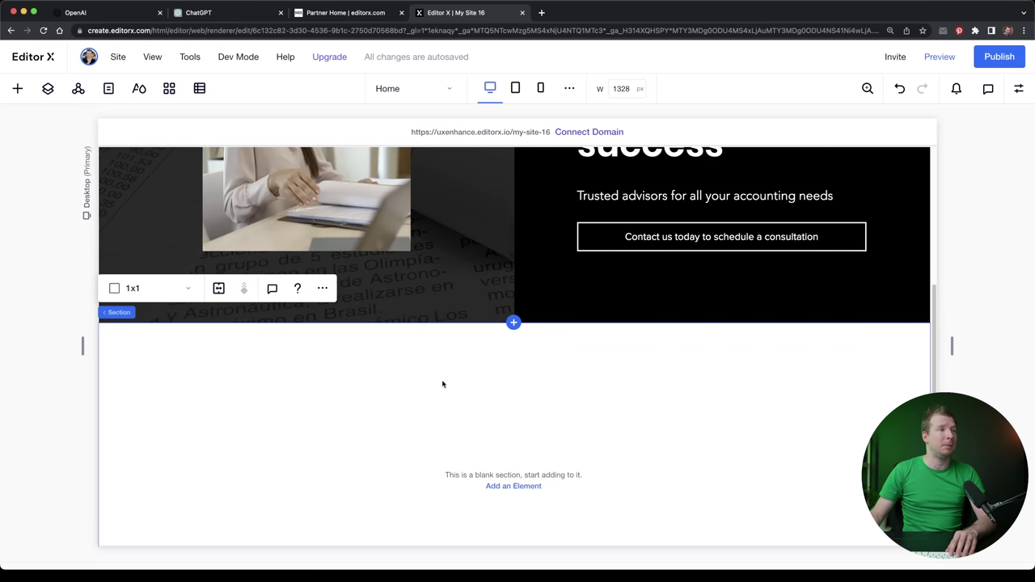
scroll(510, 389, up, 8)
scroll(501, 389, down, 9)
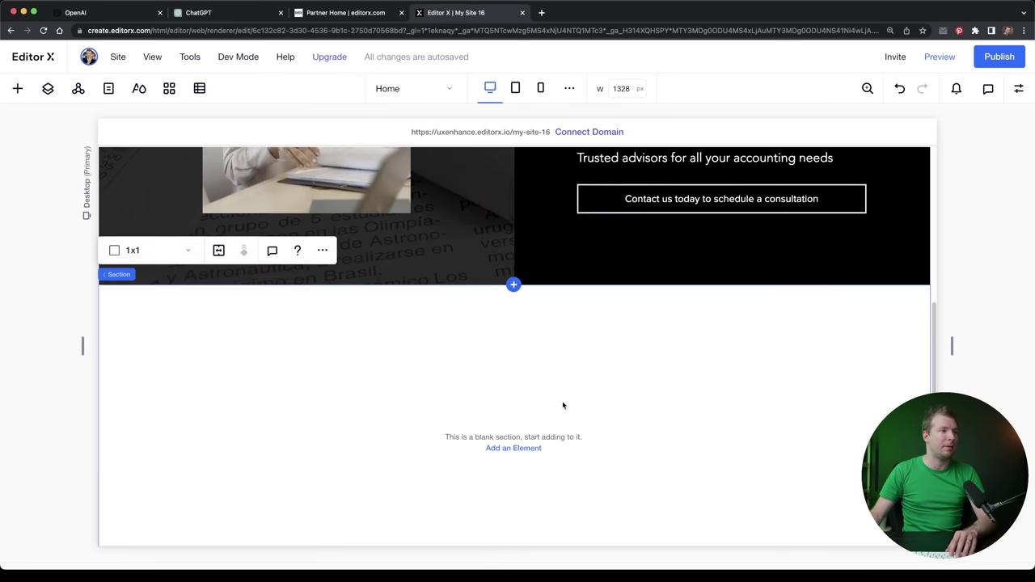
scroll(555, 421, up, 5)
scroll(550, 419, down, 8)
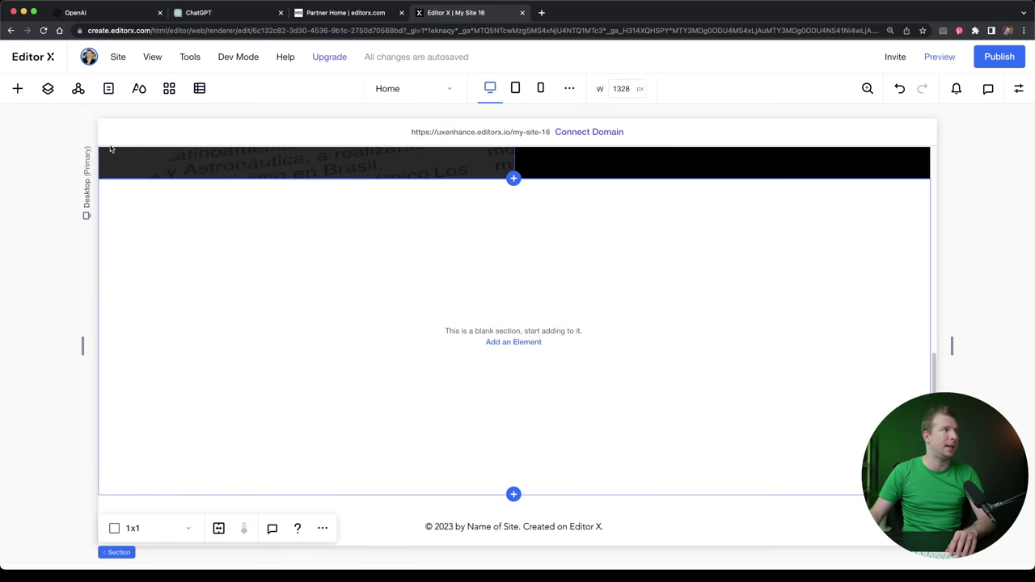
Step: Place the "Our Services" composition with the black-and-white image grid from the Services designed sections below the Home page hero
click(17, 88)
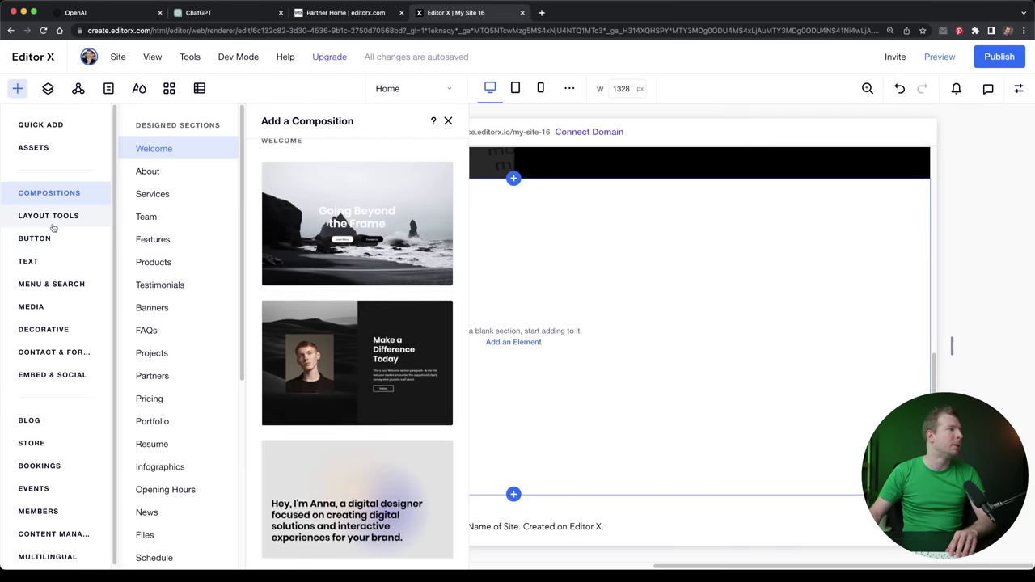
click(168, 200)
scroll(388, 320, down, 3)
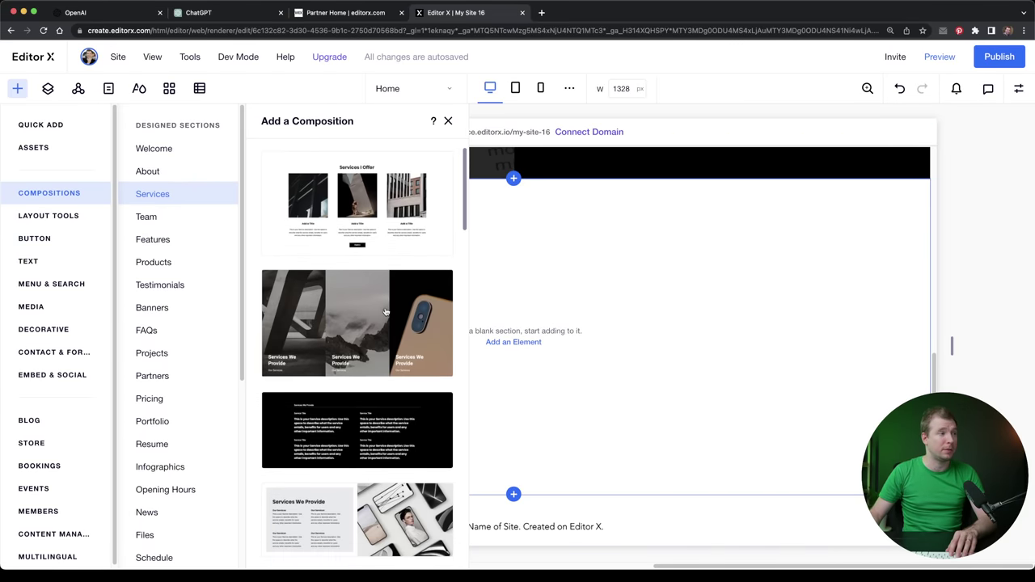
scroll(389, 326, down, 10)
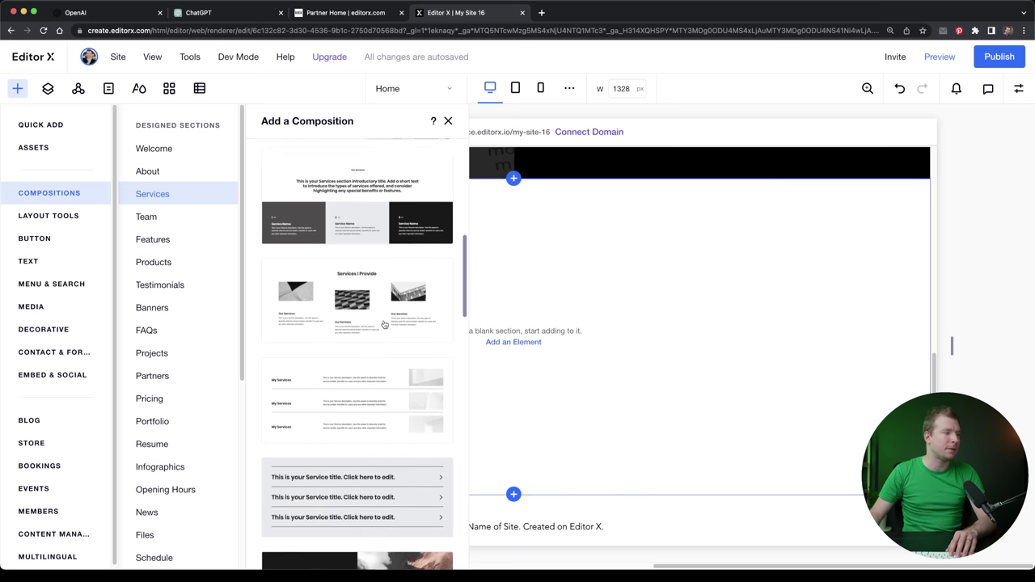
scroll(383, 324, down, 10)
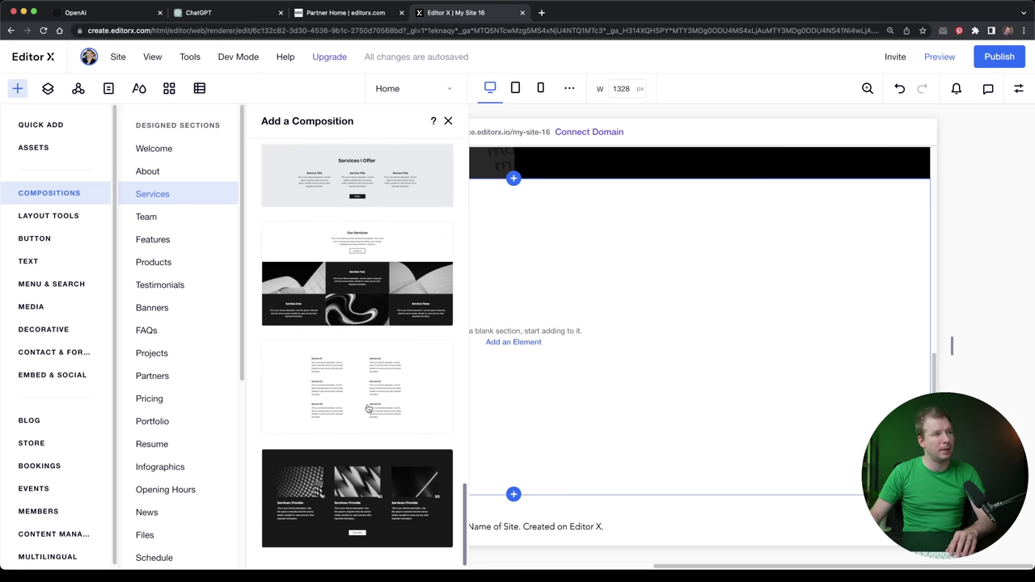
drag(328, 307, 677, 341)
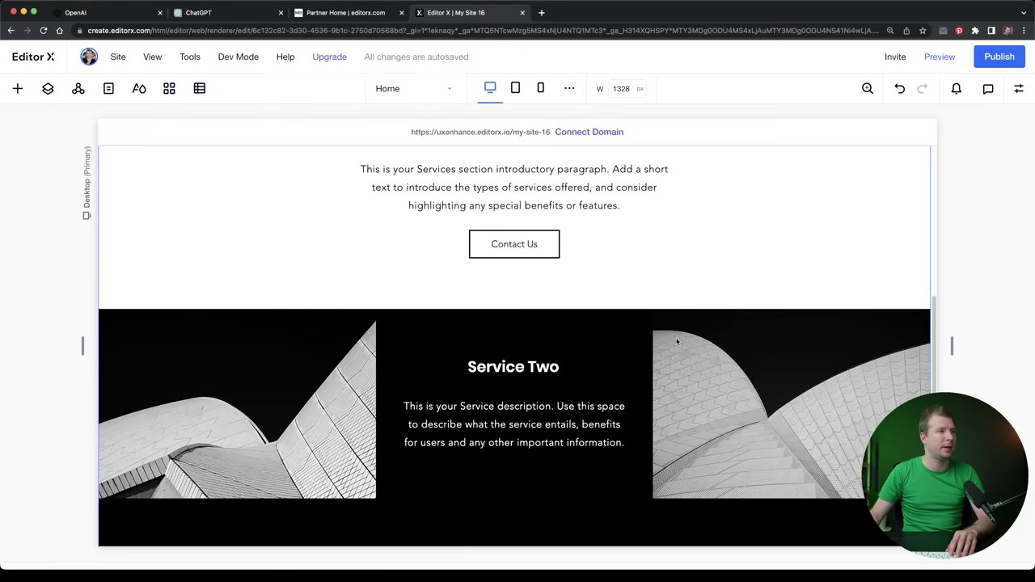
scroll(747, 360, up, 5)
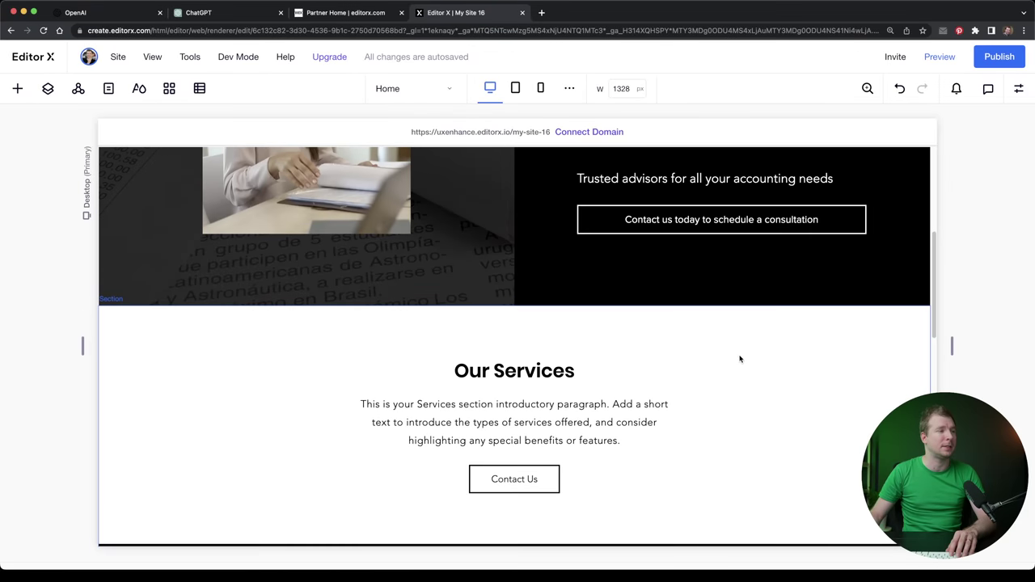
Step: Ask ChatGPT for home page services section content with an intro and three main services, each with a title and description
scroll(739, 359, down, 3)
click(709, 361)
click(694, 350)
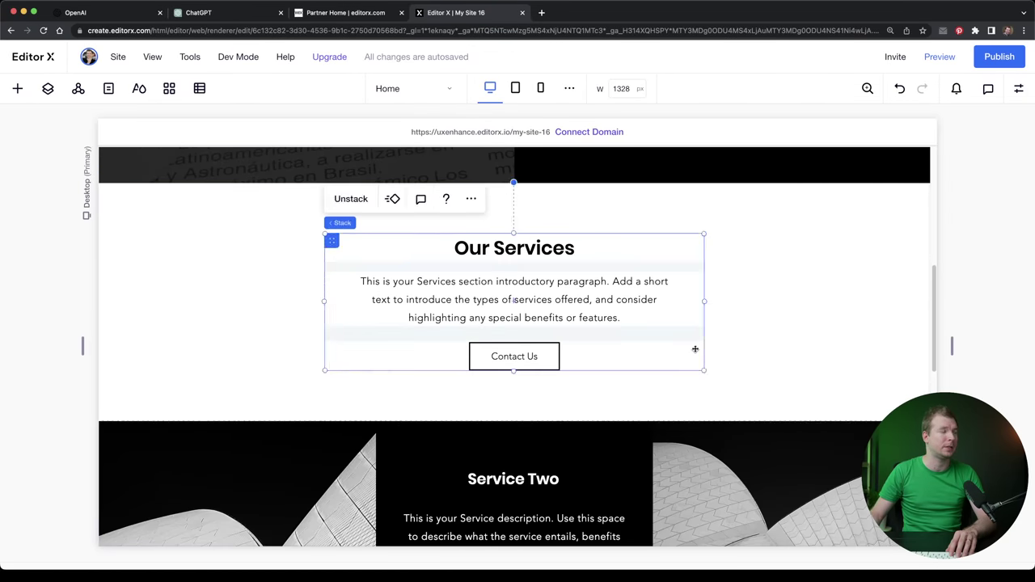
scroll(700, 356, down, 4)
scroll(725, 456, up, 5)
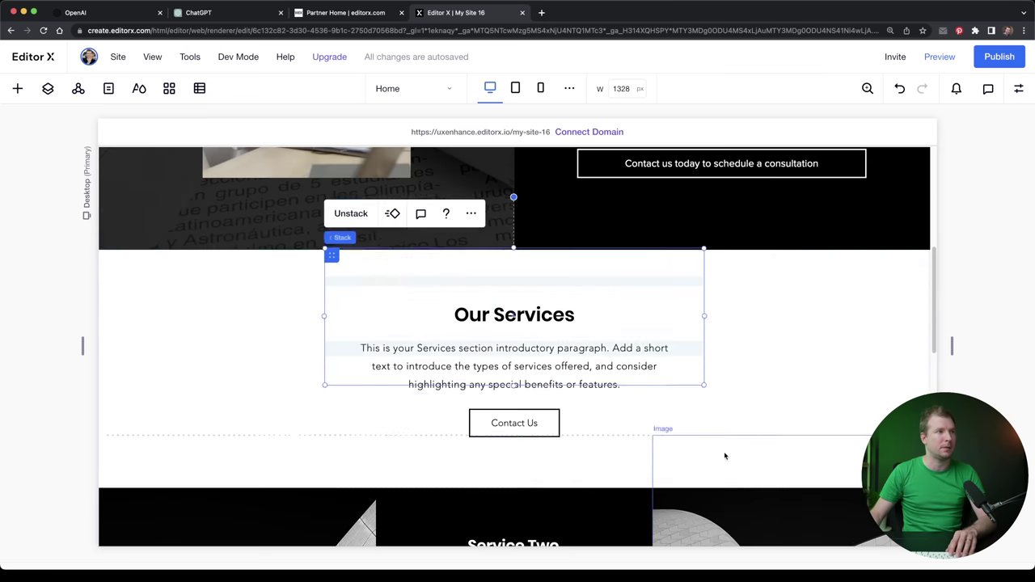
click(220, 16)
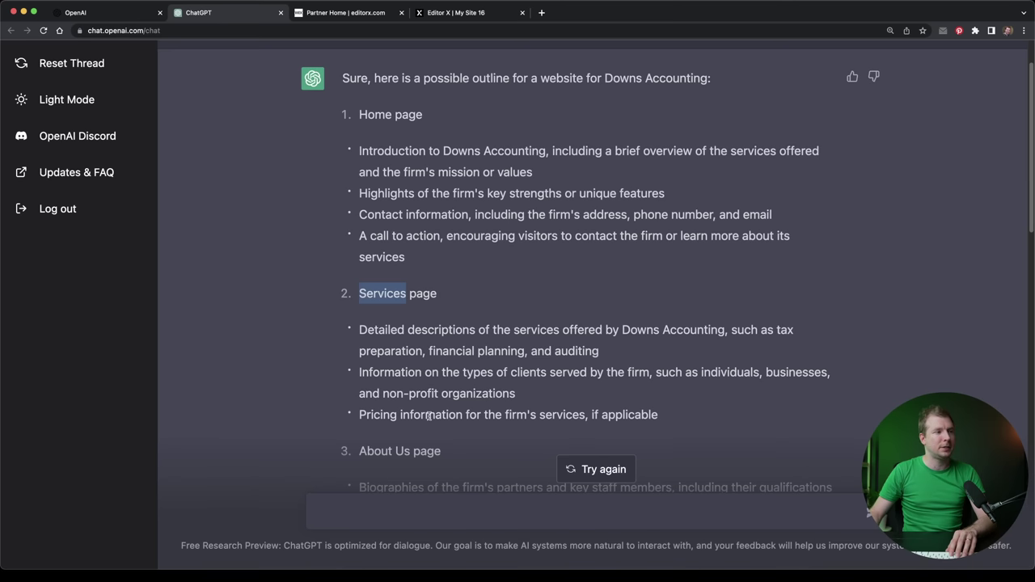
scroll(445, 453, down, 10)
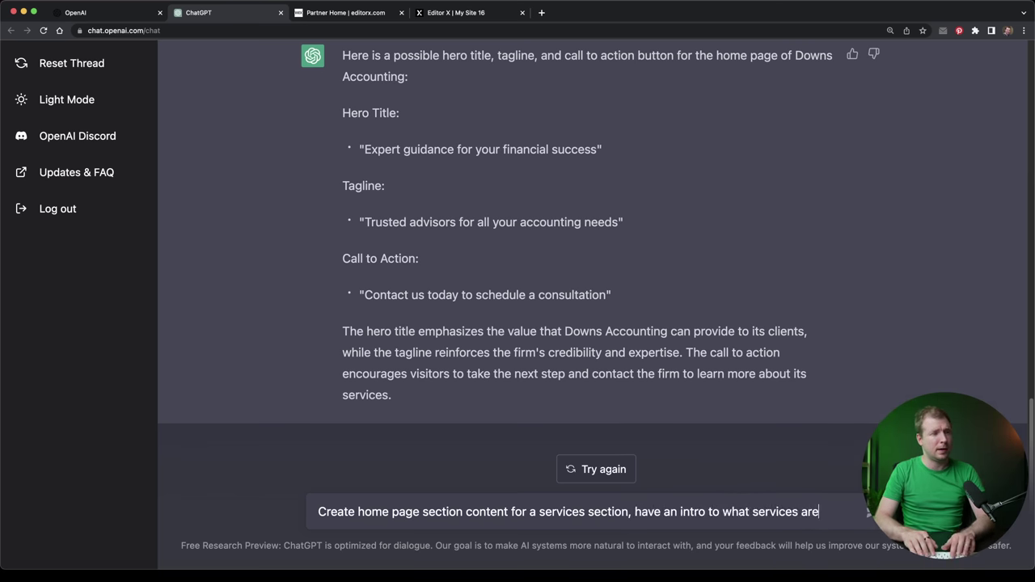
text(en)
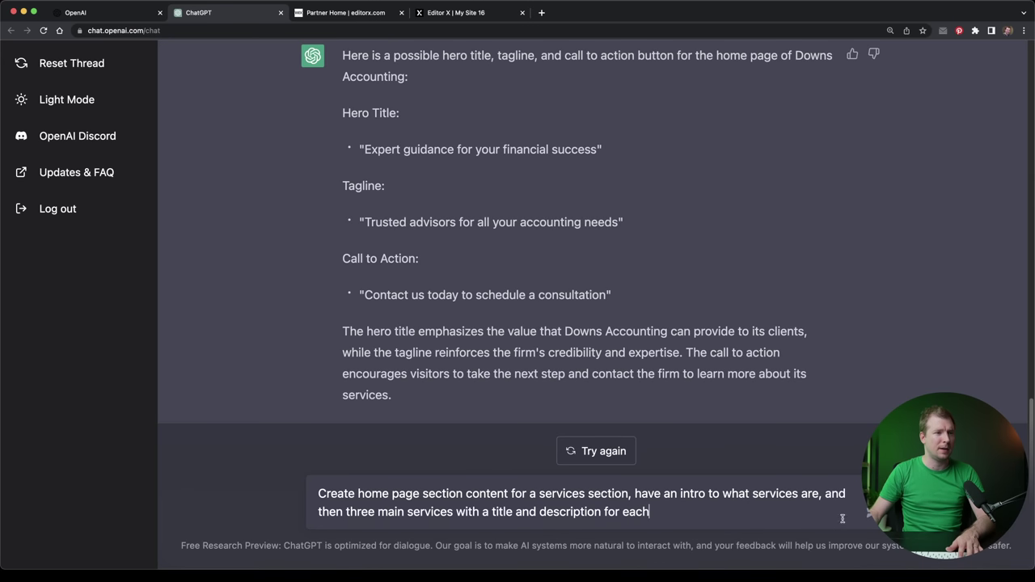
key(Return)
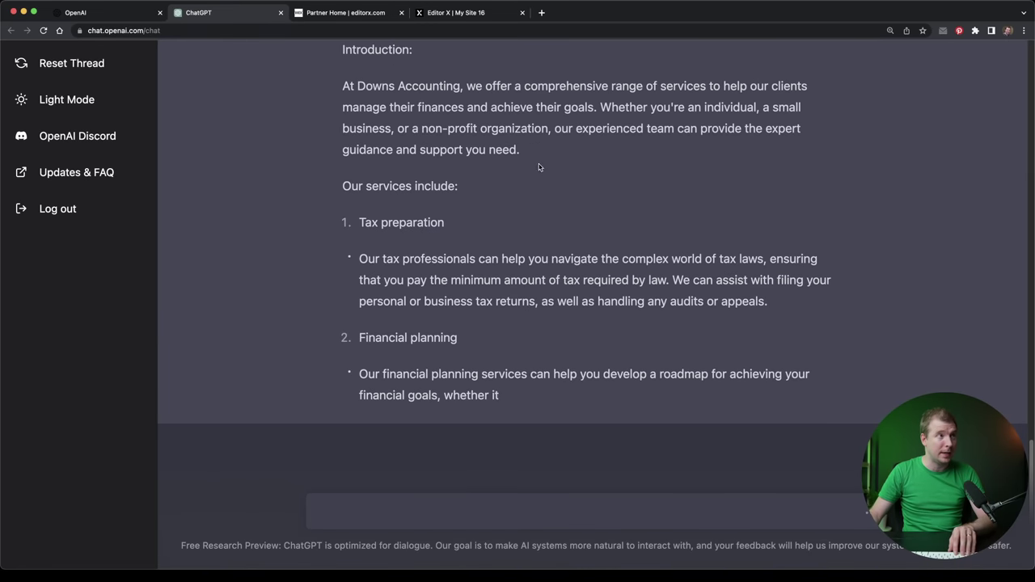
Step: Replace the Our Services introductory paragraph in Editor X with ChatGPT's introduction beginning "At Downs Accounting, we offer a comprehensive range of services"
drag(342, 86, 538, 155)
key(cmd+c)
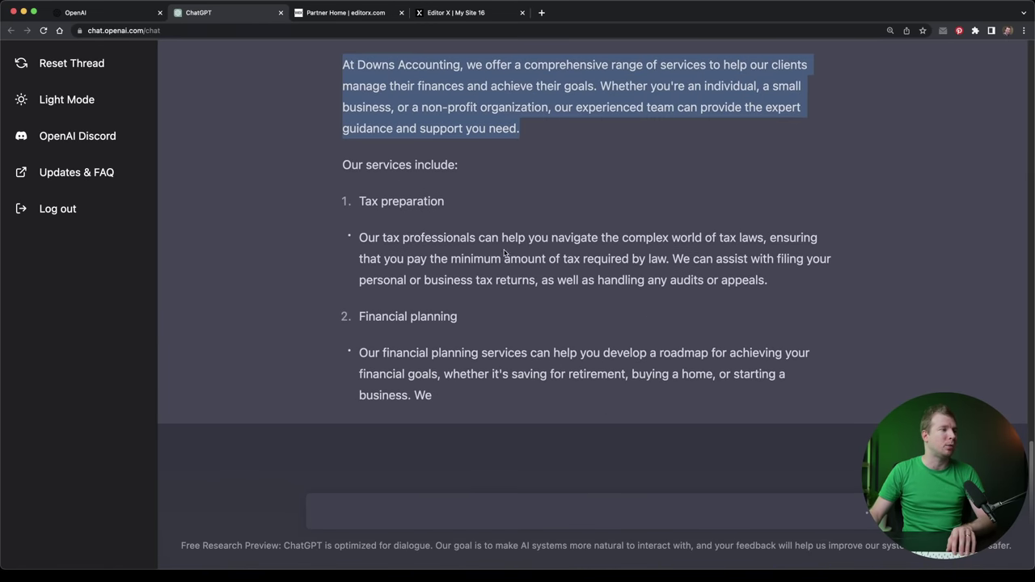
click(440, 13)
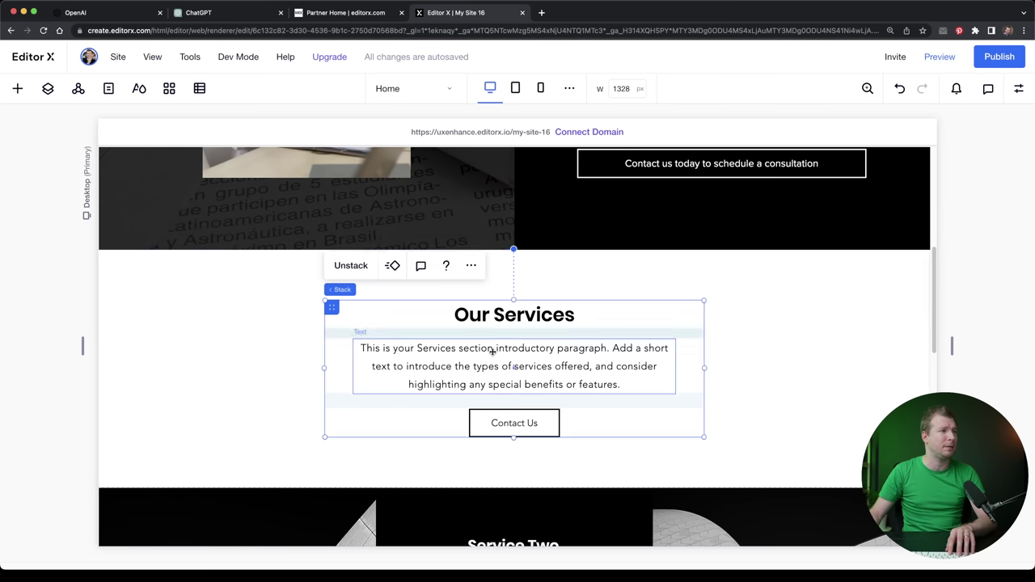
double_click(552, 355)
key(cmd+v)
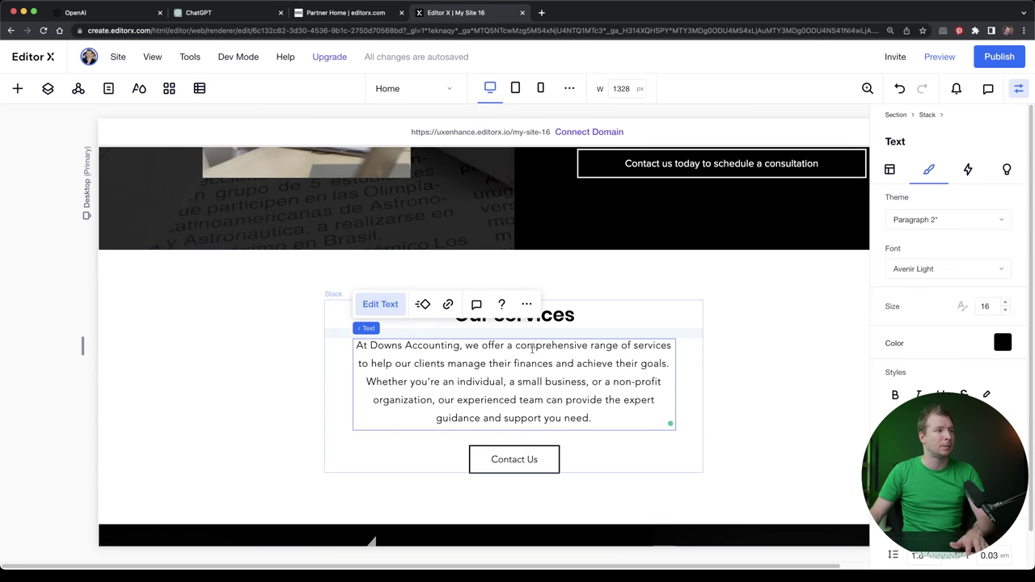
Step: Close the Partner Home browser tab and return to Editor X, at the service grid beneath the Our Services introduction
click(345, 13)
click(231, 13)
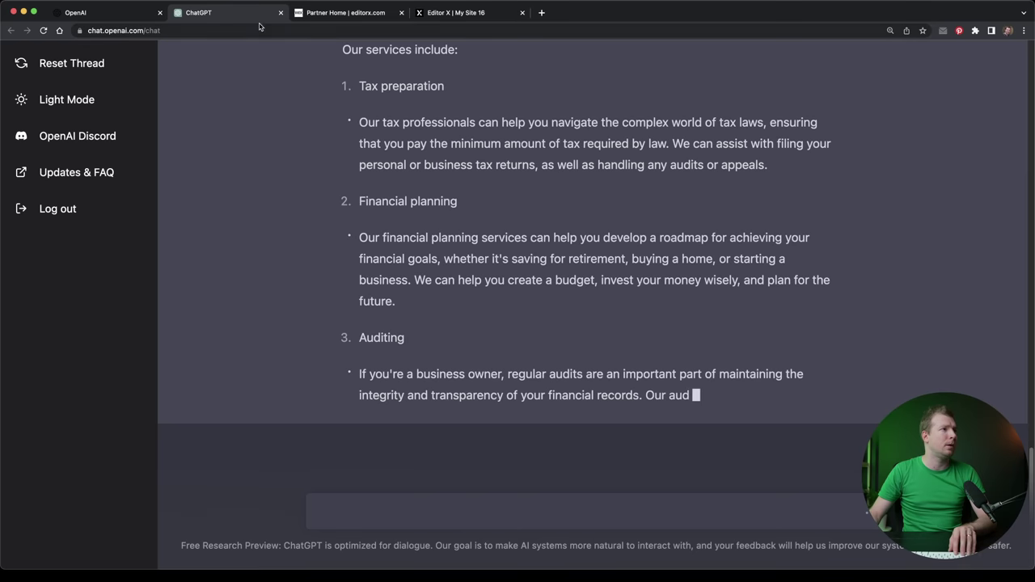
click(401, 12)
scroll(437, 218, up, 5)
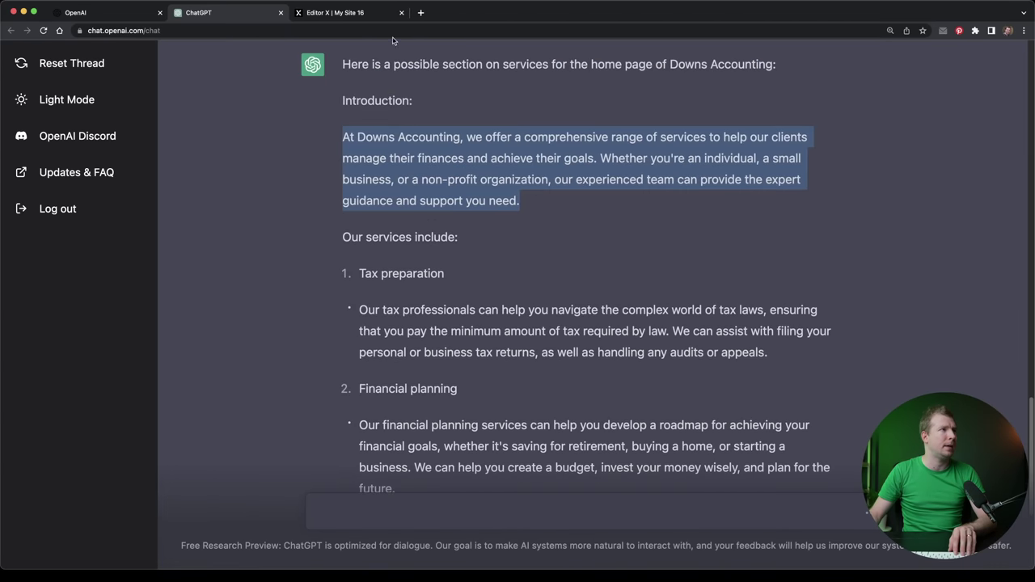
click(371, 18)
click(279, 303)
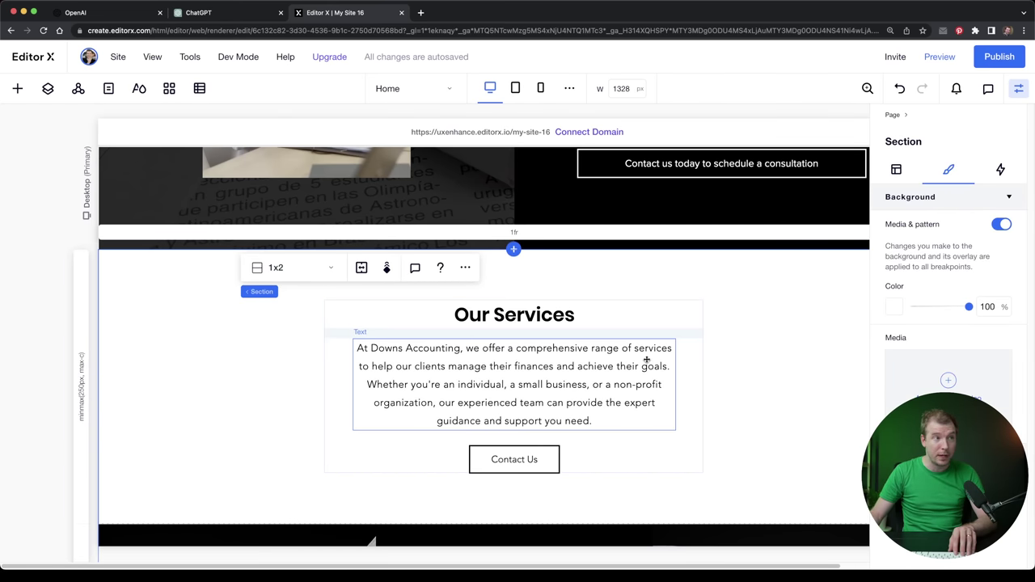
scroll(402, 390, down, 1)
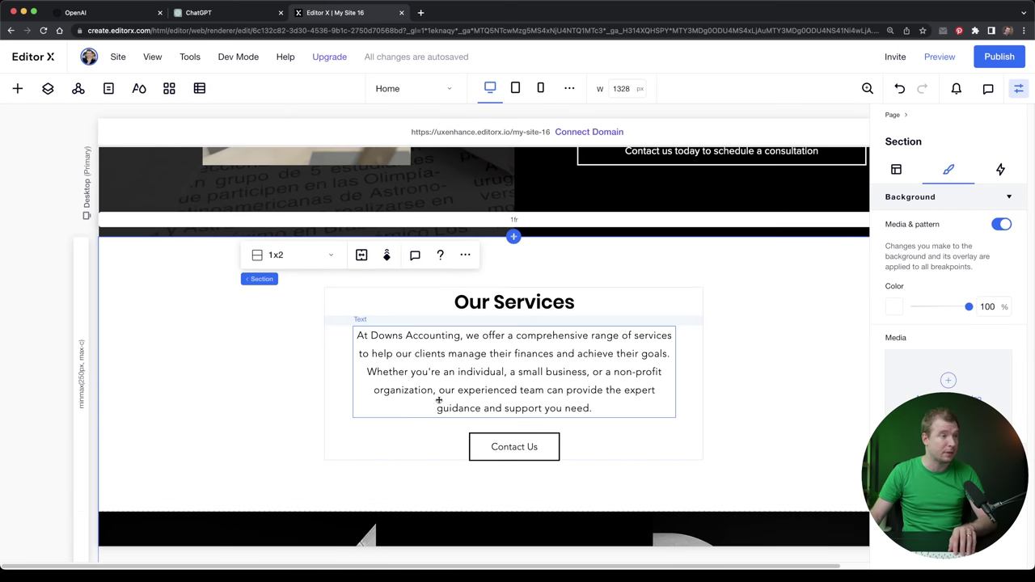
click(529, 453)
scroll(598, 418, down, 10)
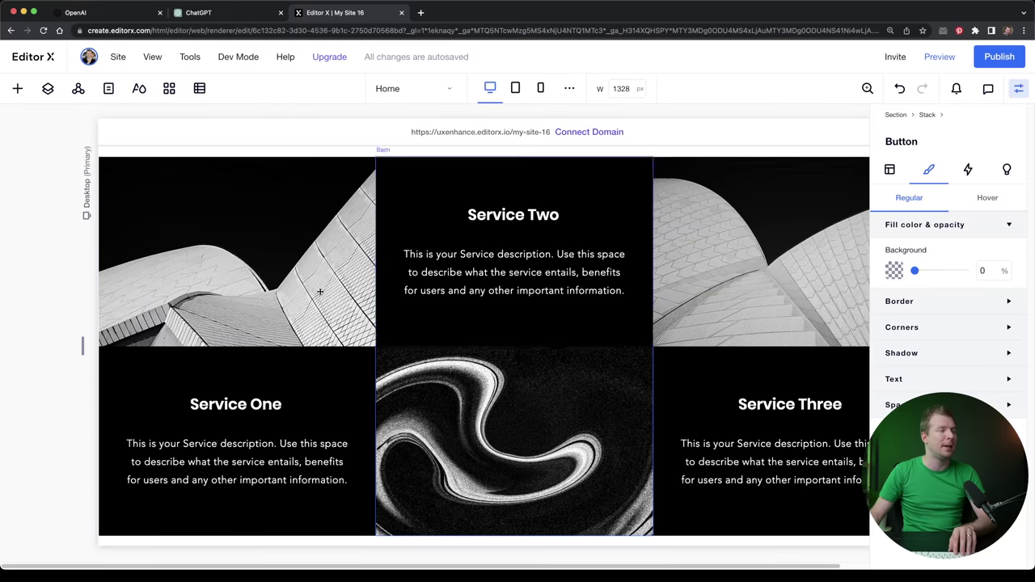
Step: Try to replace the Service One title with the "Tax preparation" heading copied from ChatGPT's answer
right_click(225, 13)
click(397, 215)
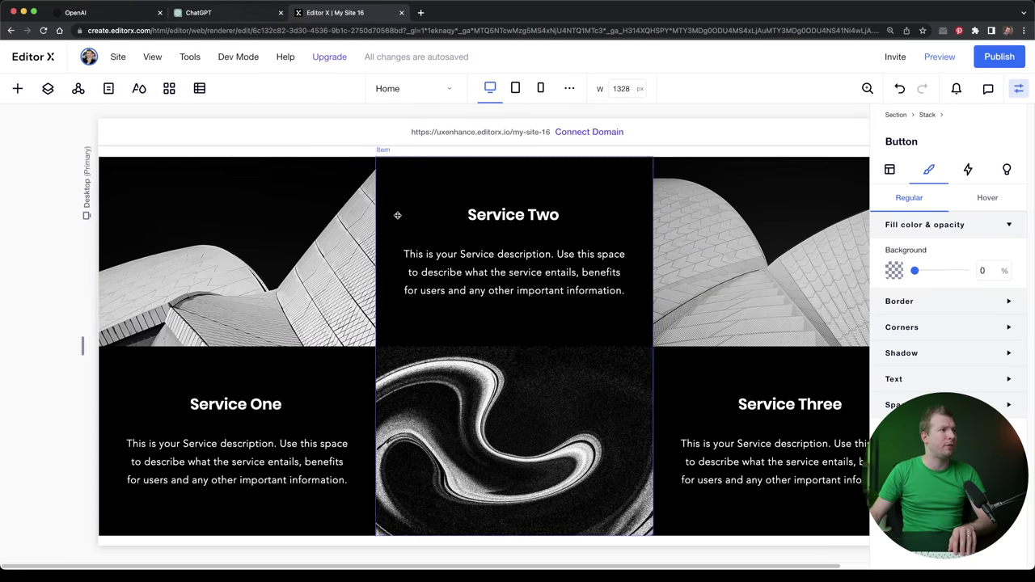
click(226, 13)
scroll(453, 259, down, 2)
drag(449, 210, 358, 208)
key(super+c)
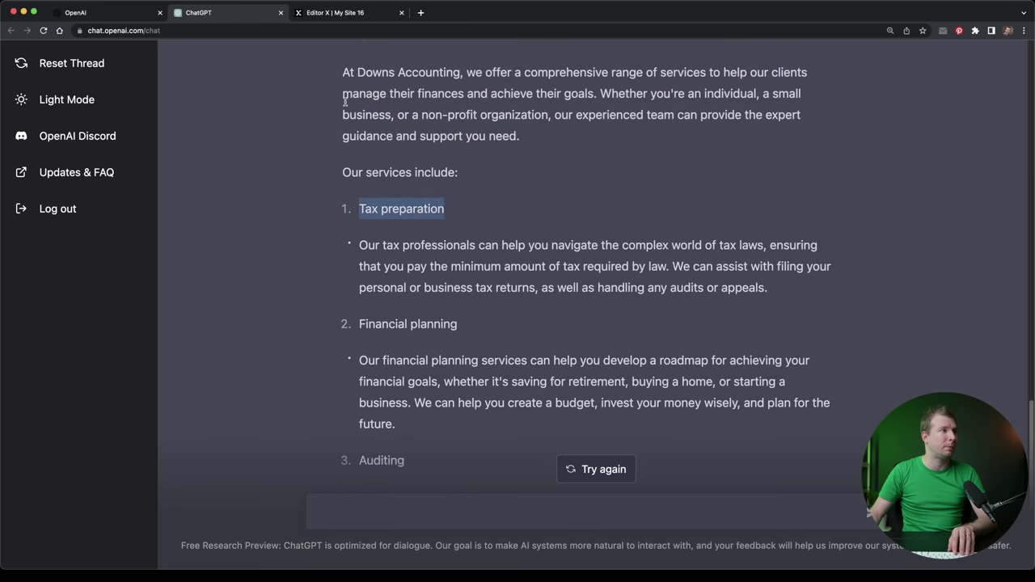
click(346, 13)
click(259, 394)
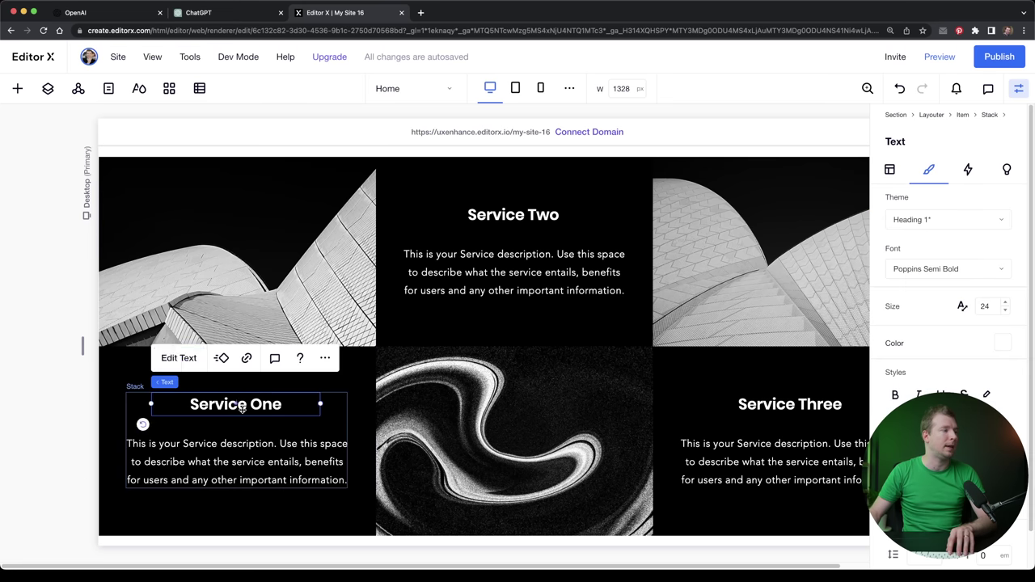
double_click(309, 414)
key(super+v)
Step: Try to paste ChatGPT's tax preparation description over the Service One description, and undo the paste
click(241, 13)
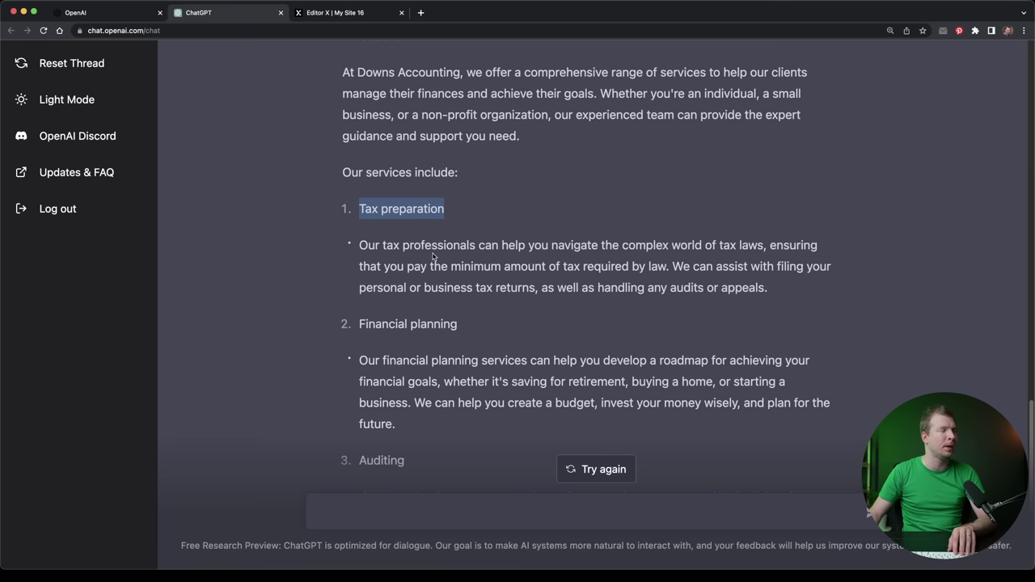
drag(801, 291, 359, 247)
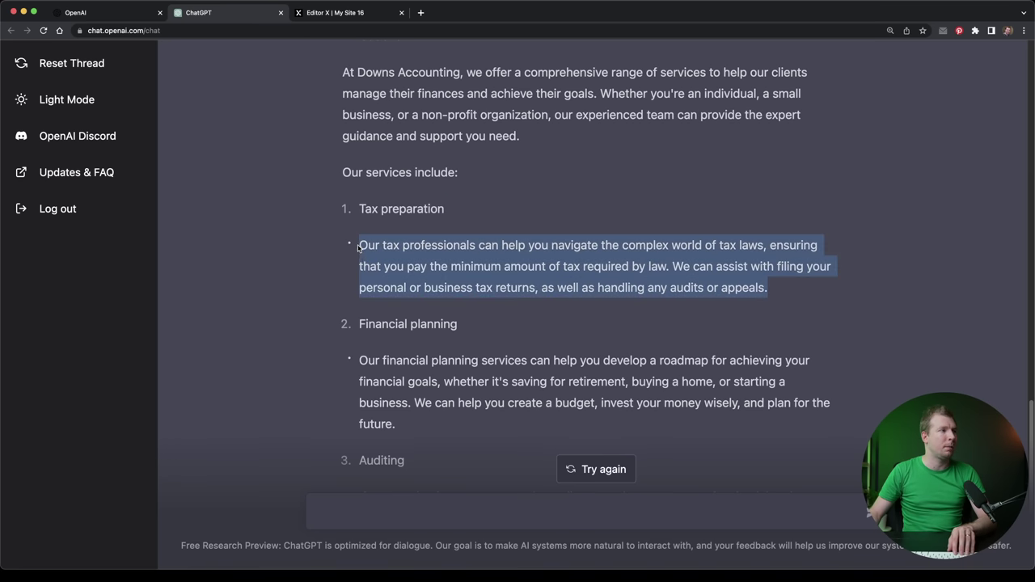
click(369, 15)
double_click(208, 455)
key(super+v)
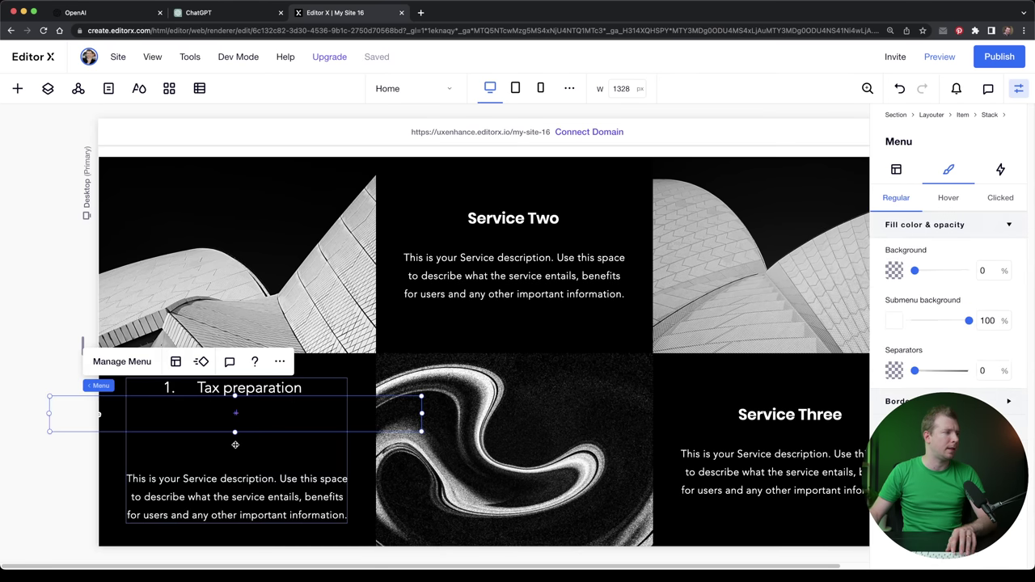
key(Escape)
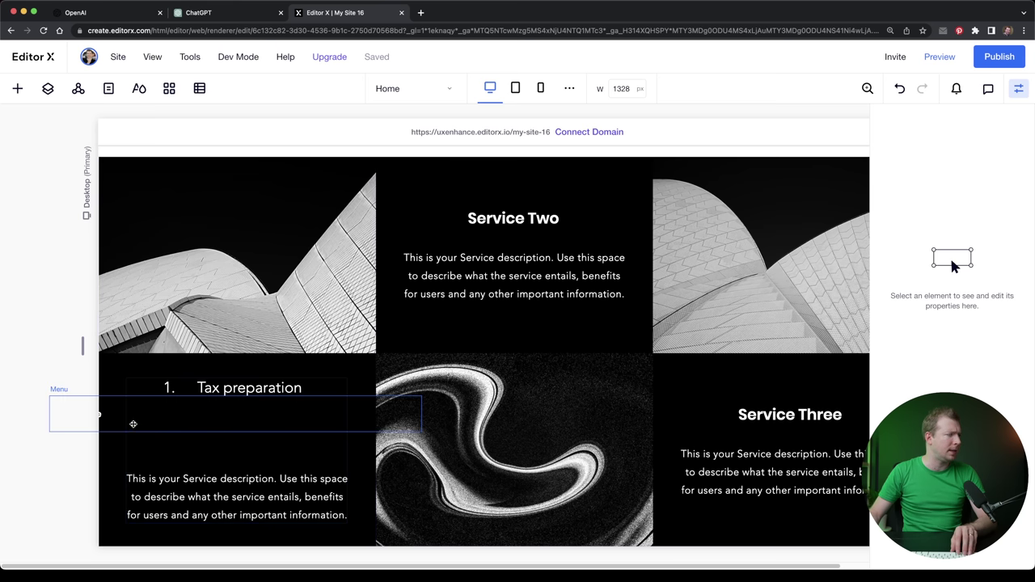
key(super+z)
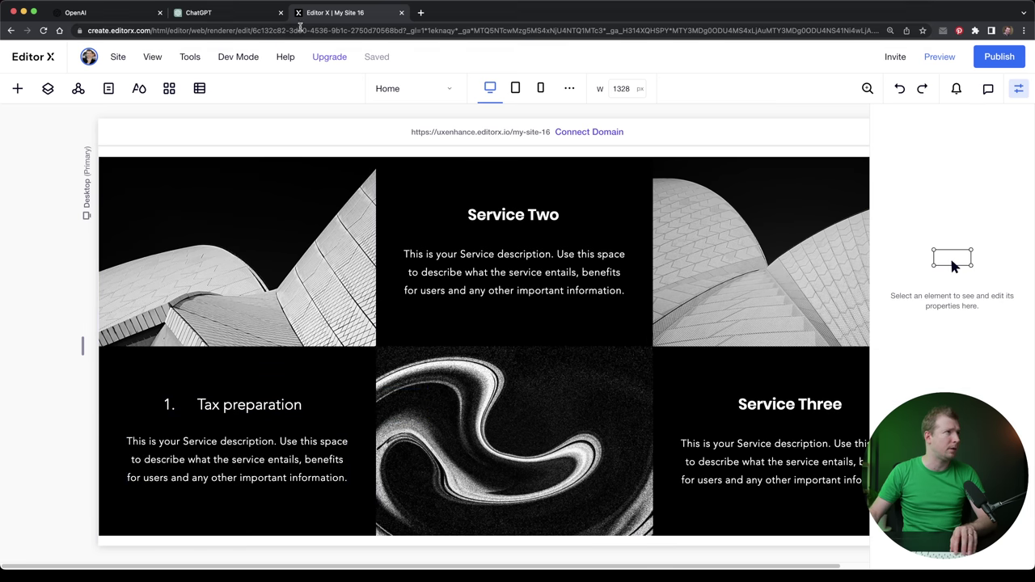
Step: Copy the "Tax preparation" heading from ChatGPT's answer and strip its formatting to plain text for the Service One title
click(250, 20)
drag(445, 209, 353, 210)
key(super+c)
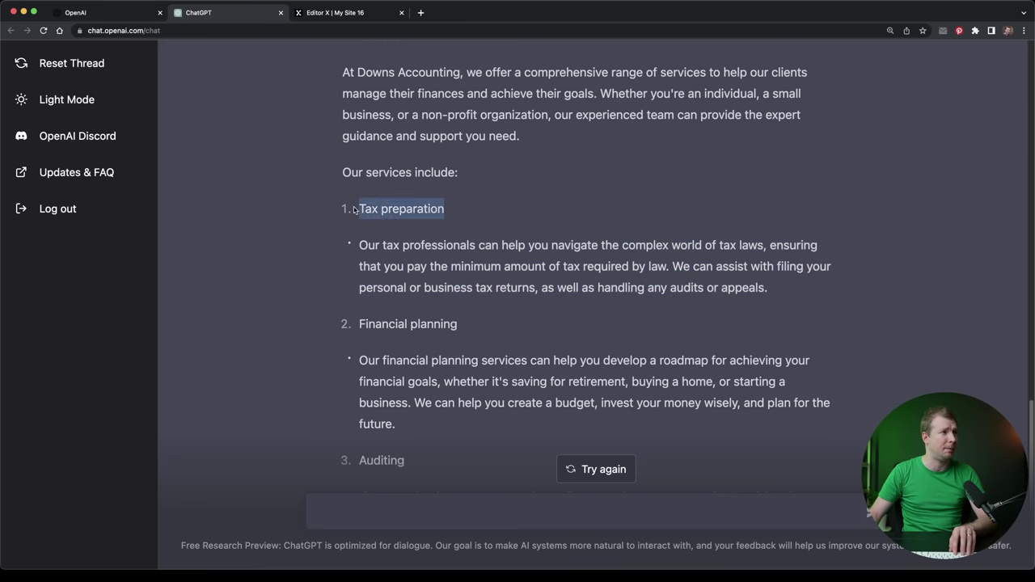
click(367, 11)
click(242, 461)
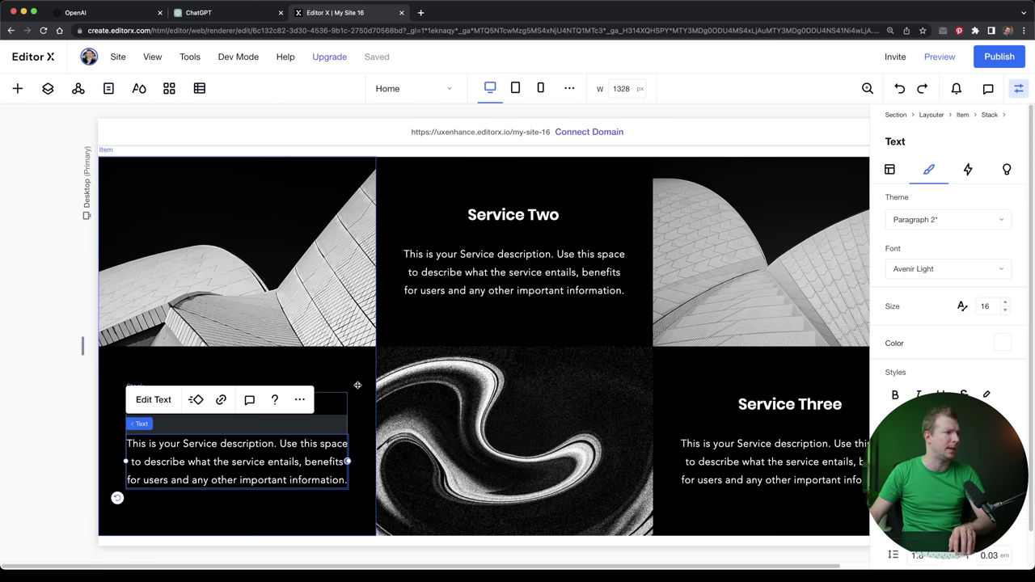
click(250, 404)
double_click(249, 406)
click(231, 30)
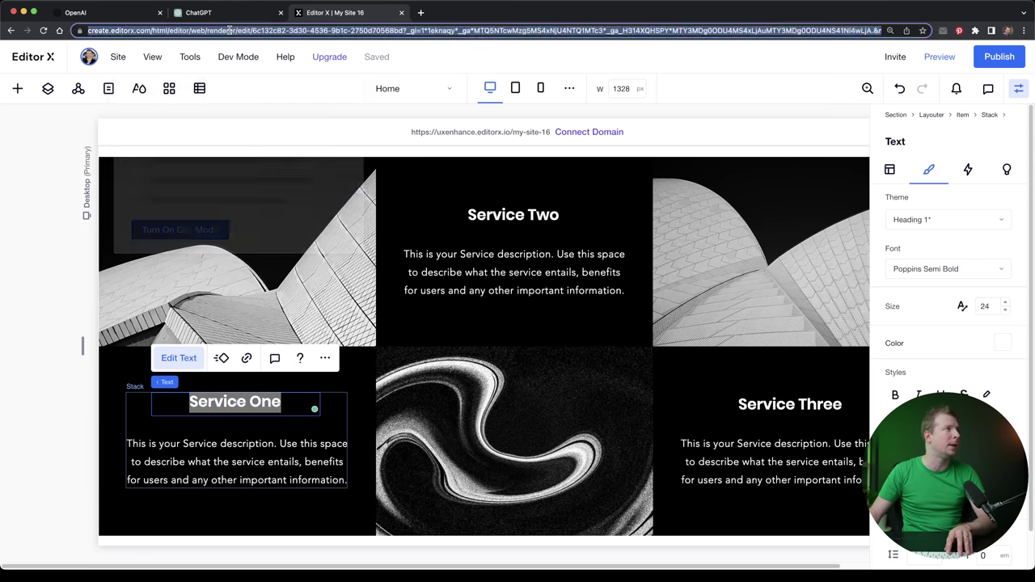
key(super+v)
key(Escape)
Step: Replace the Service One title with "Tax preparation", removing the leftover characters around it
double_click(217, 402)
text(a)
key(super+v)
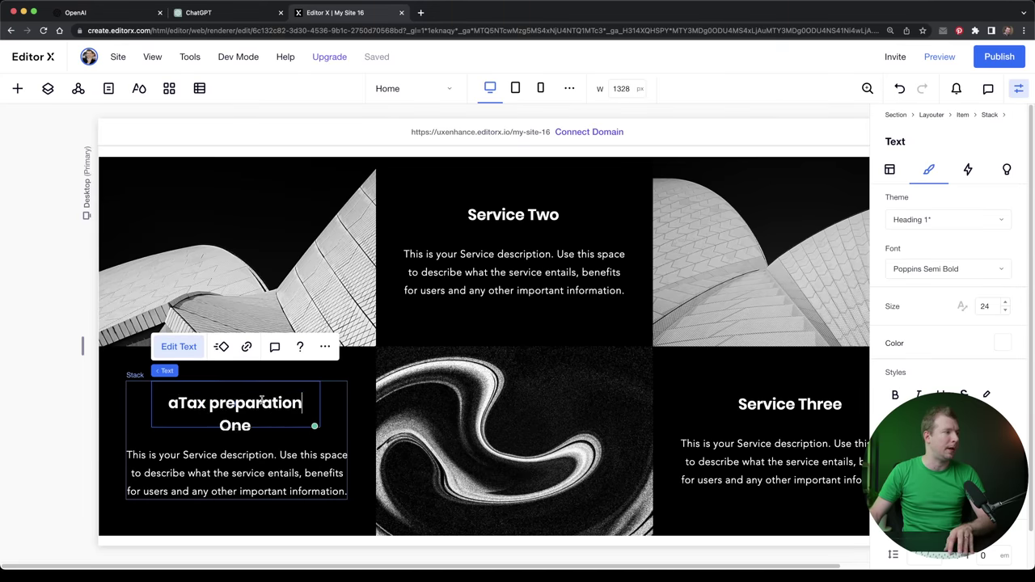
key(Delete)
key(Delete)
key(Delete)
key(Delete)
key(Home)
key(Delete)
key(Escape)
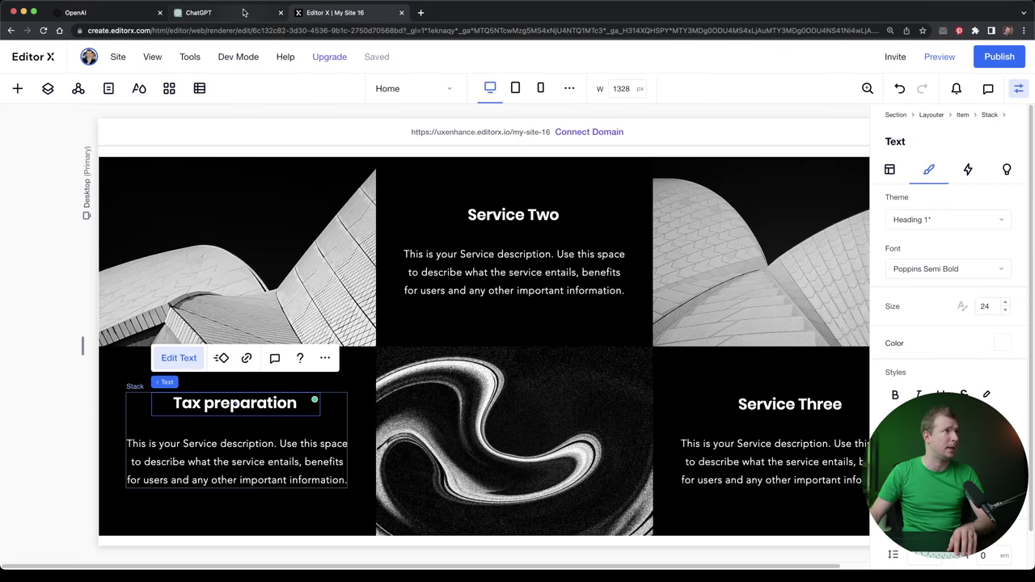
Step: Replace the description under Tax preparation with ChatGPT's plain text beginning "Our tax professionals can help you navigate the complex world of tax laws"
click(243, 12)
drag(779, 289, 384, 245)
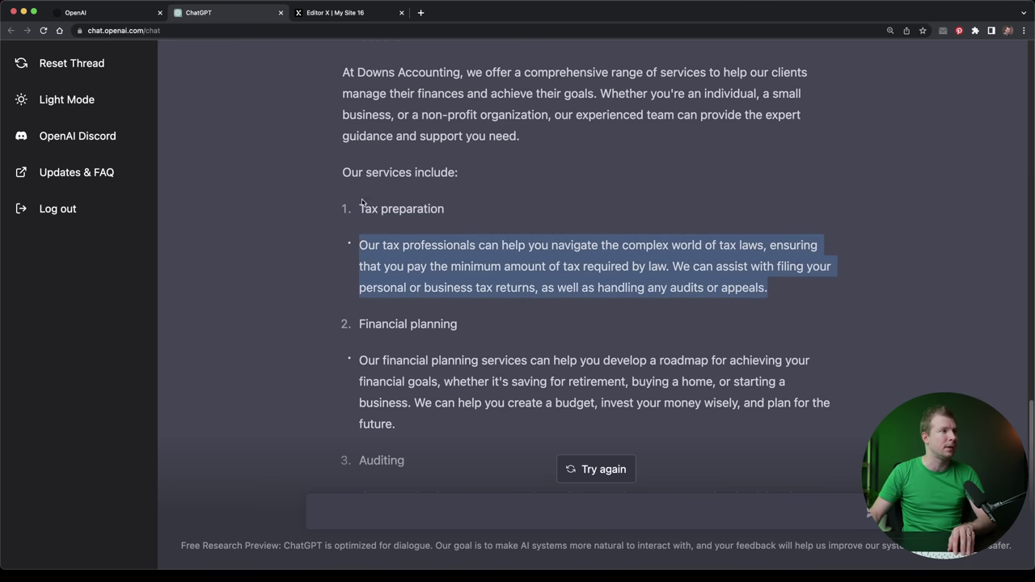
drag(342, 47, 361, 30)
click(335, 12)
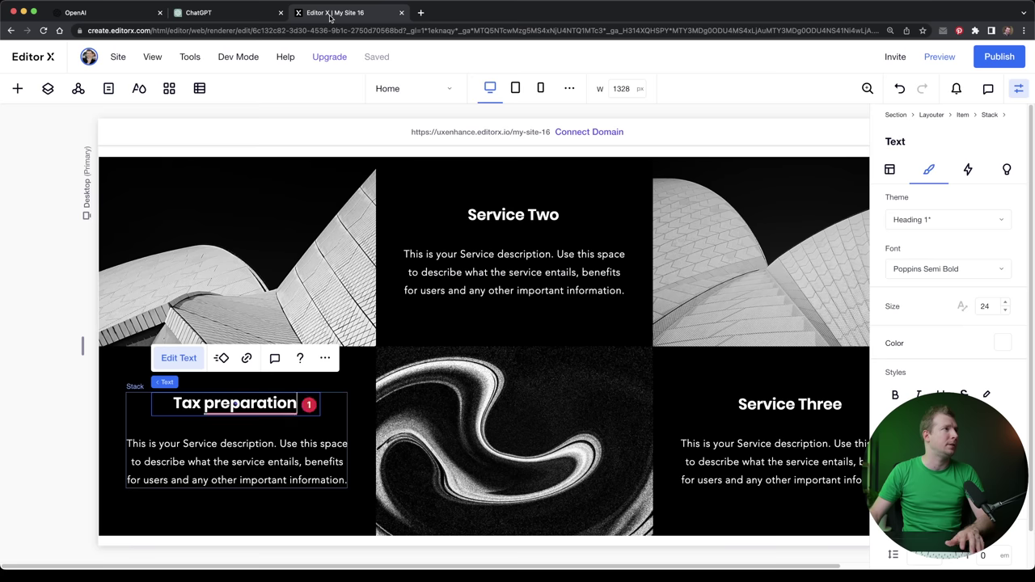
double_click(224, 440)
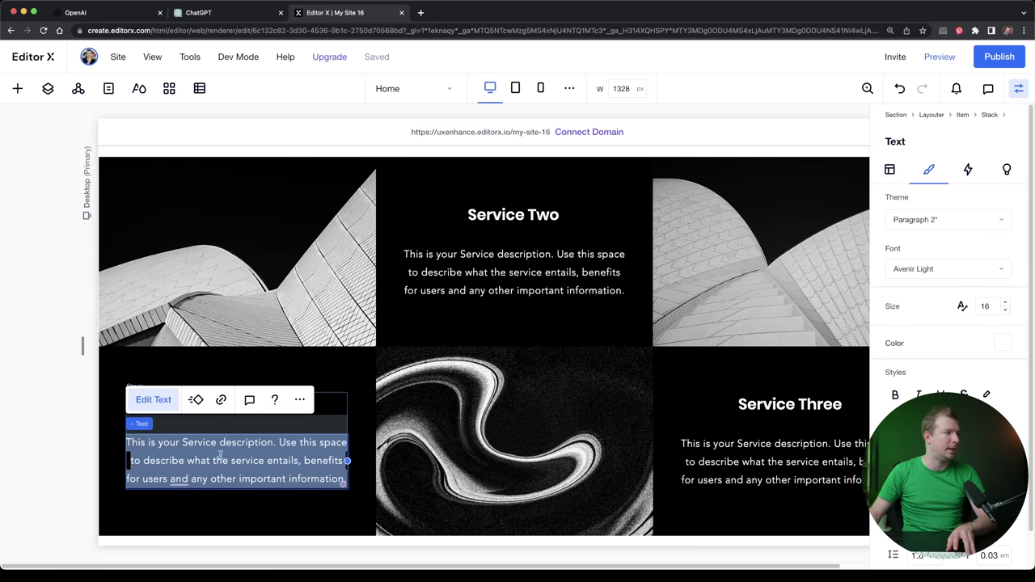
text(Our tax professionals can help you navigate the complex world of tax laws, ensuring that you pay the minimum amount of tax required by law. We can assist with filing your personal or business tax returns, as well as handling any audits or appeals.)
click(396, 406)
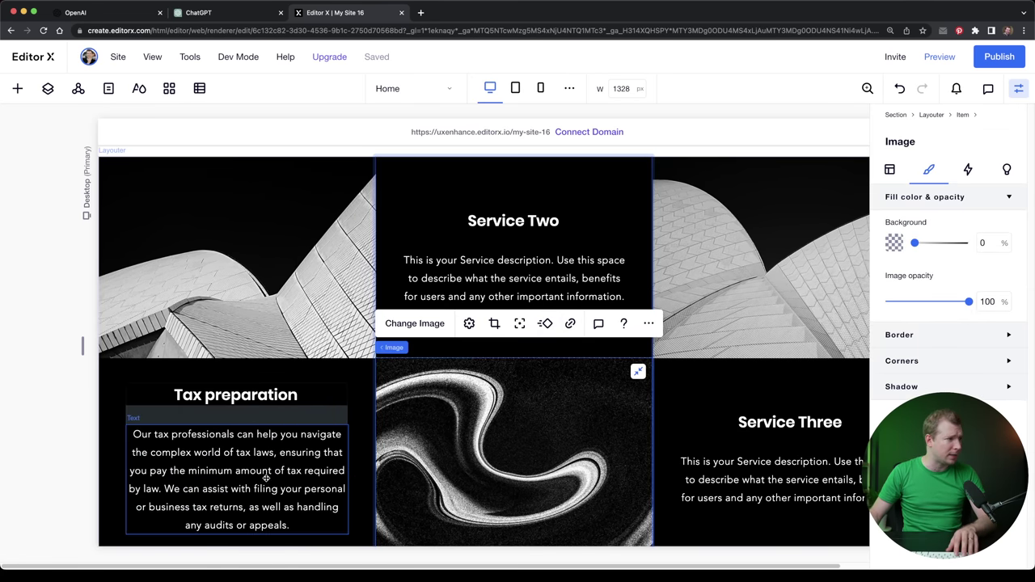
Step: Copy "Financial planning" from ChatGPT's answer as plain text and replace the Service Two title with it
click(231, 12)
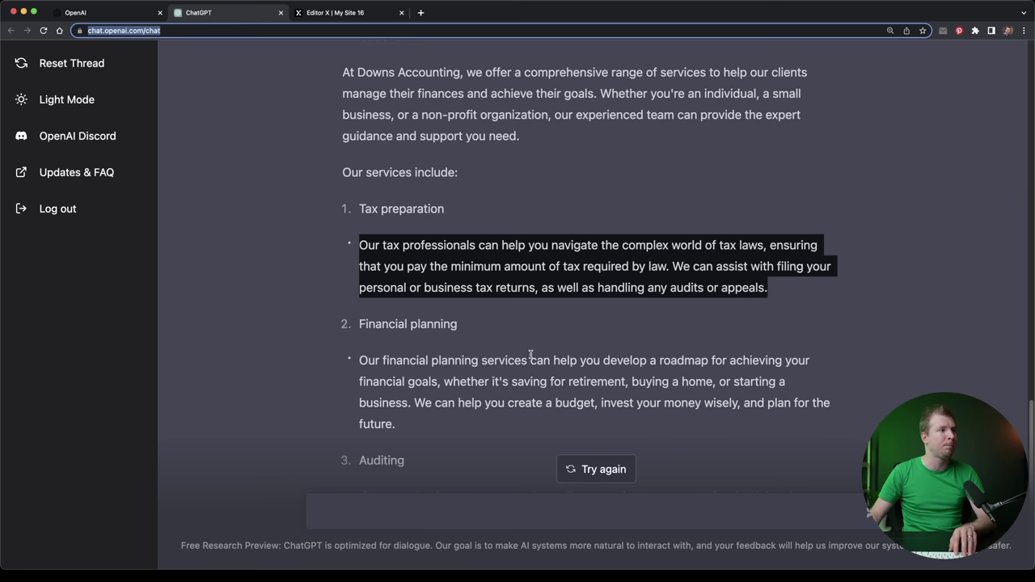
drag(458, 324, 395, 324)
key(super+c)
key(super+l)
key(super+v)
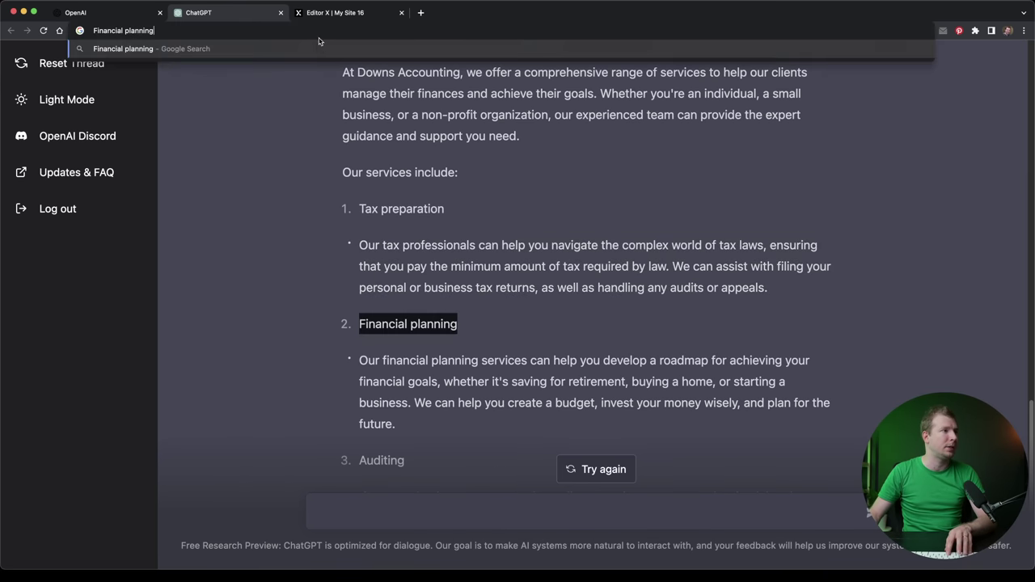
click(317, 13)
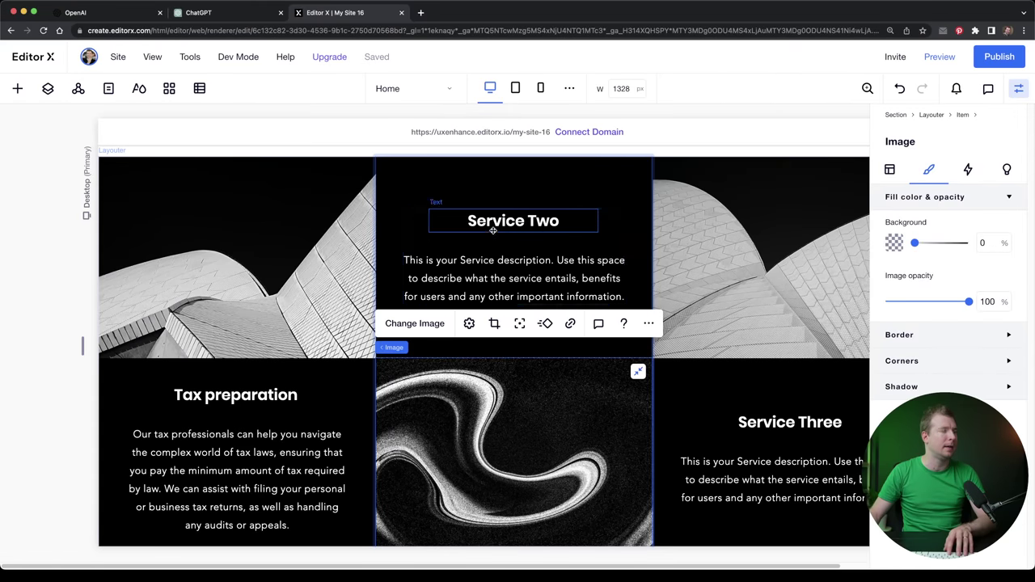
click(453, 222)
click(454, 174)
key(super+v)
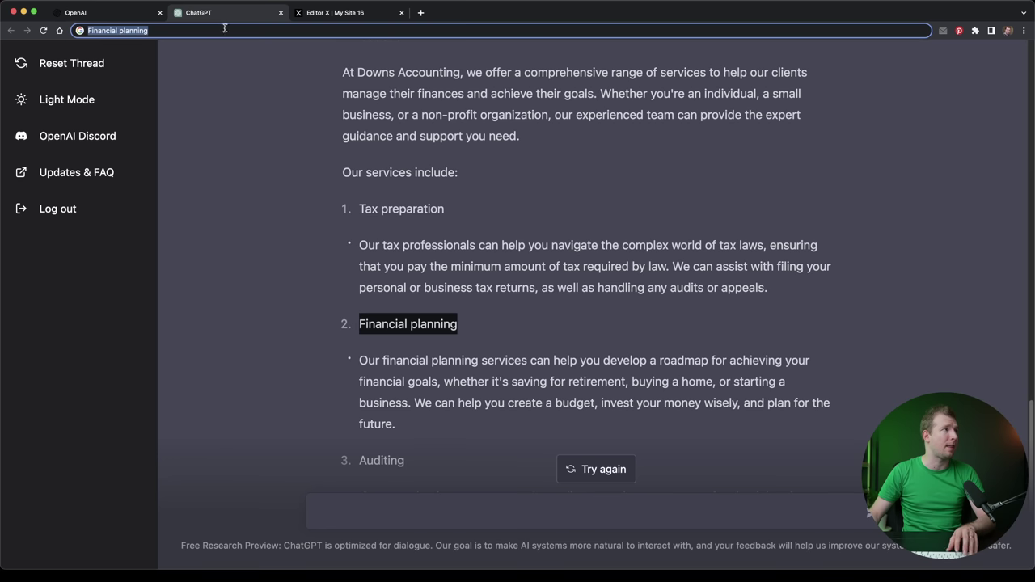
Step: Replace the description under Financial planning with ChatGPT's plain text beginning "Our financial planning services can help you develop a roadmap"
drag(435, 427, 359, 360)
drag(380, 362, 318, 32)
click(320, 15)
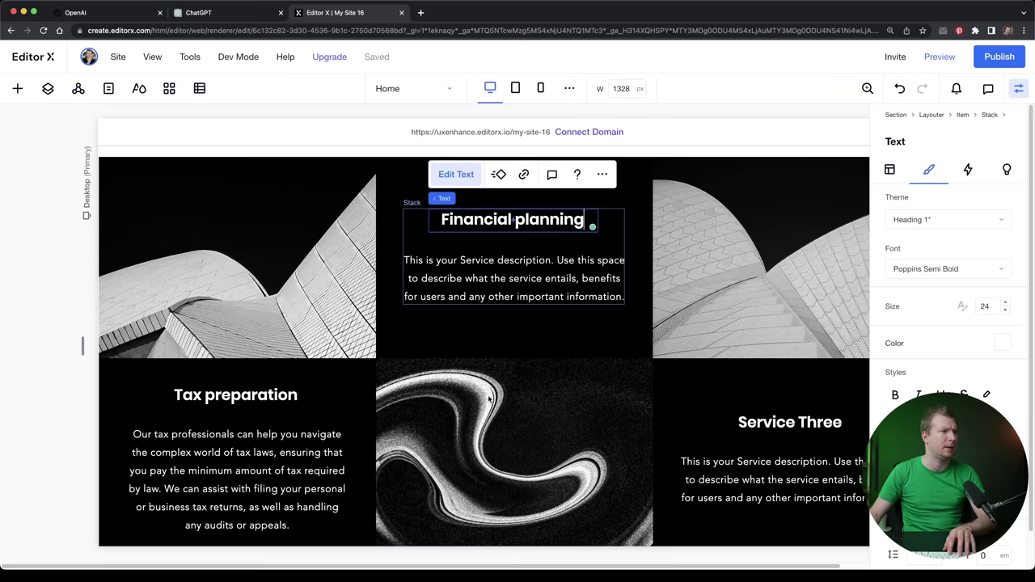
double_click(475, 295)
key(ctrl+v)
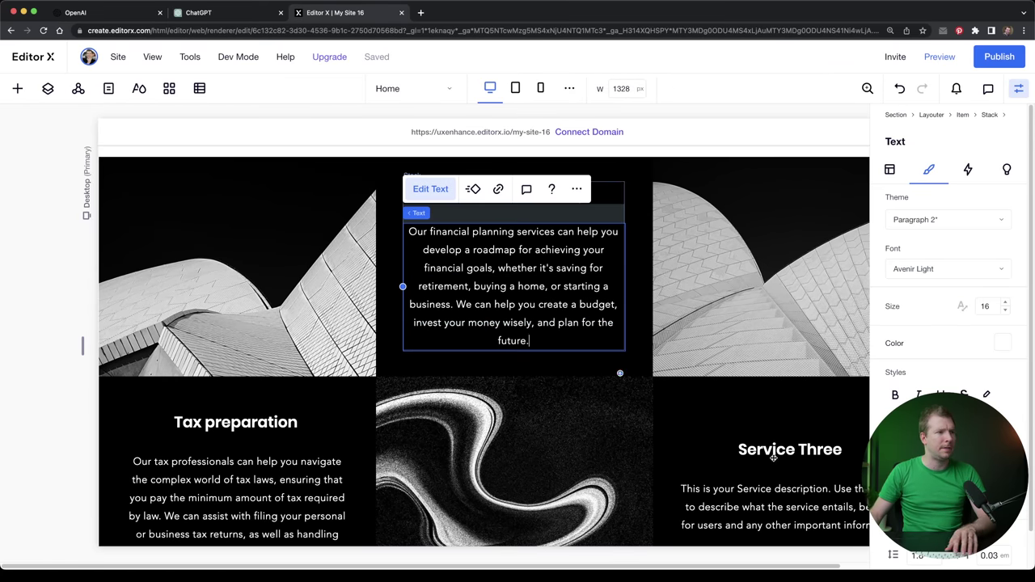
Step: Copy "Auditing" from ChatGPT's answer as plain text and replace the Service Three title with it
click(773, 454)
click(202, 12)
scroll(385, 278, down, 3)
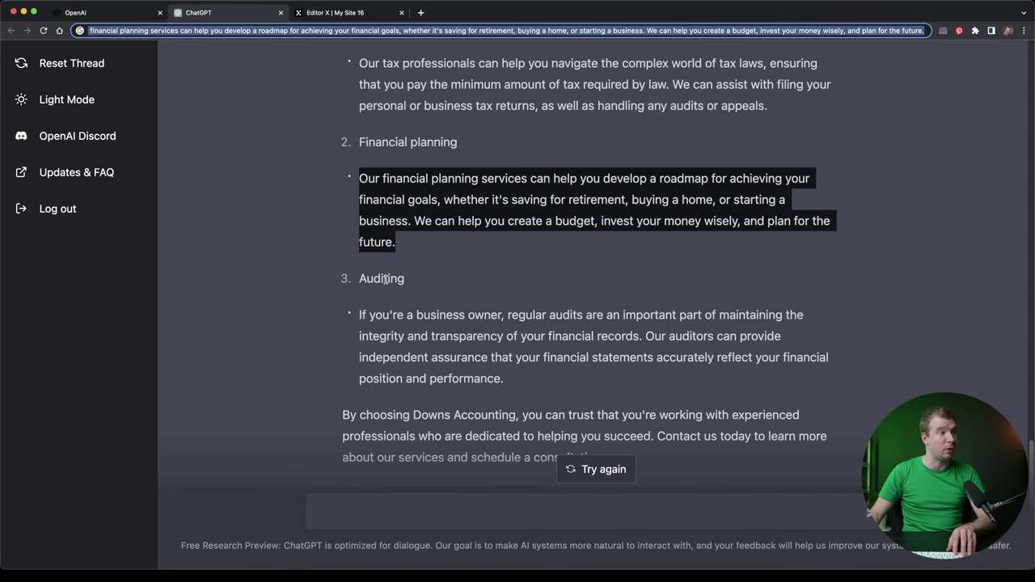
click(359, 191)
double_click(375, 279)
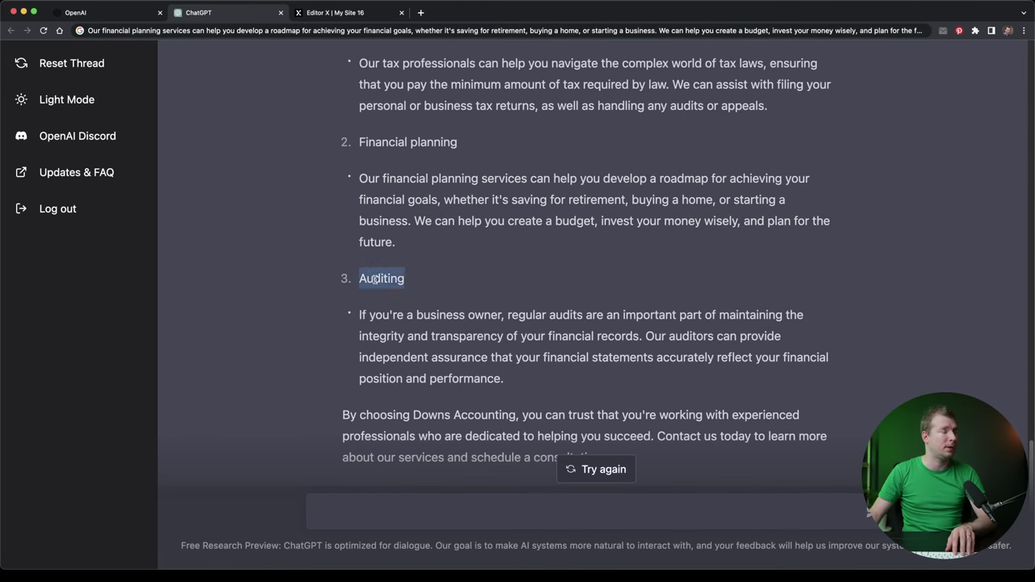
click(282, 32)
key(super+v)
click(335, 12)
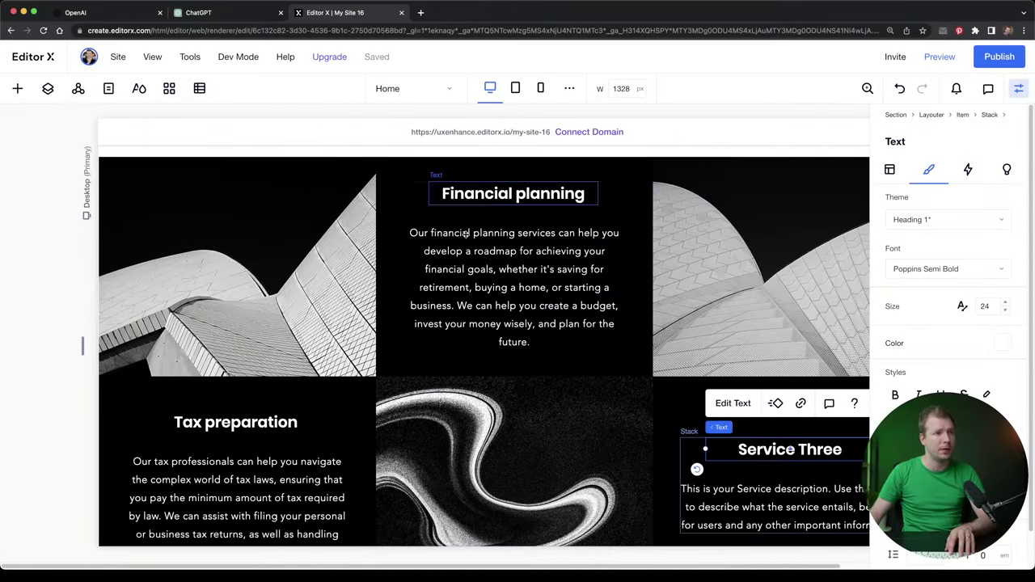
double_click(752, 450)
key(super+v)
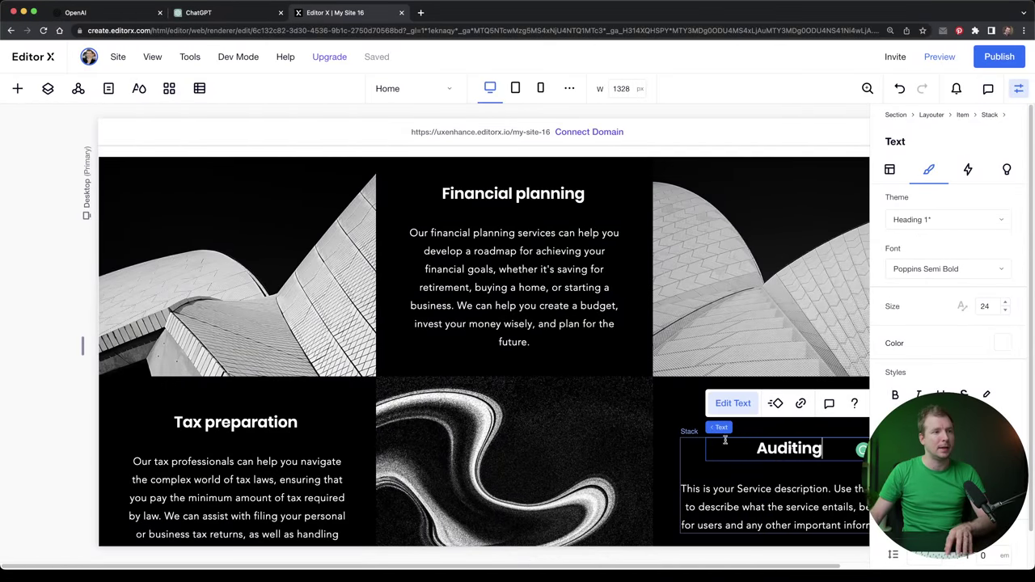
Step: Replace the description under Auditing with ChatGPT's text beginning "If you're a business owner, regular audits are an important part"
click(230, 15)
drag(533, 380, 357, 314)
click(335, 12)
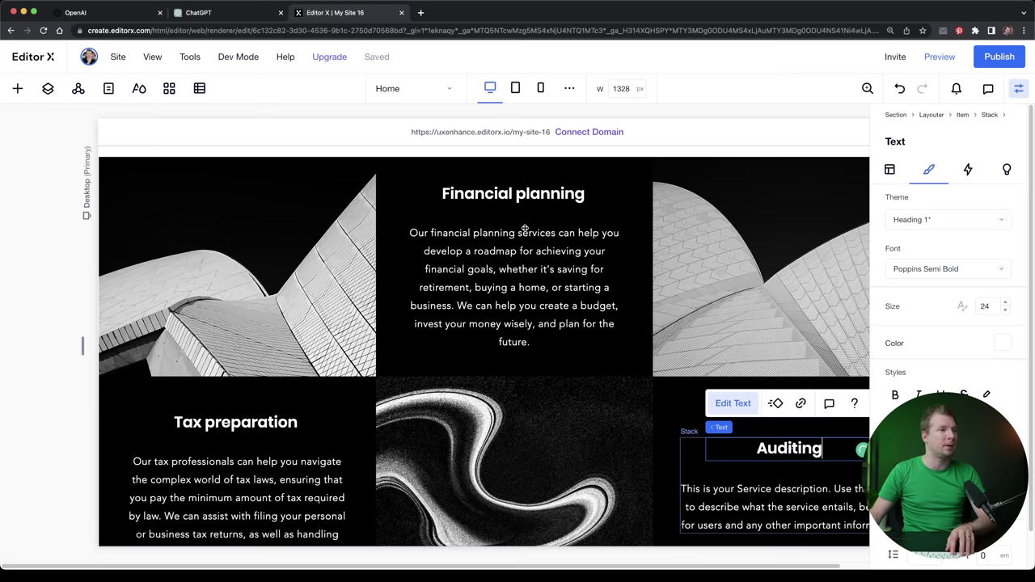
double_click(738, 496)
key(super+v)
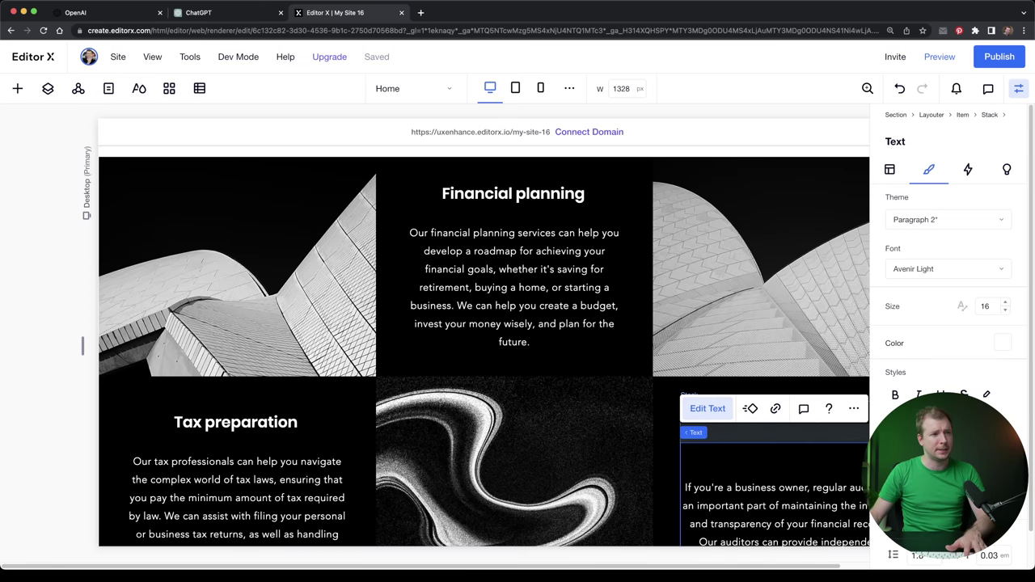
scroll(633, 402, down, 1)
click(633, 402)
scroll(636, 429, down, 3)
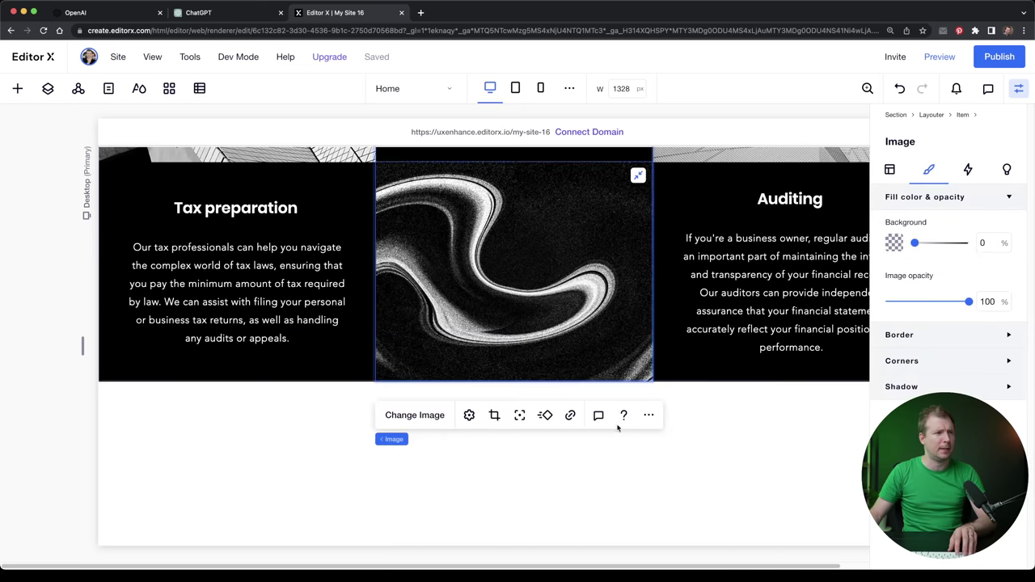
Step: Set the Our Services section's grid to 1 column and 3 rows
scroll(437, 339, up, 5)
click(326, 254)
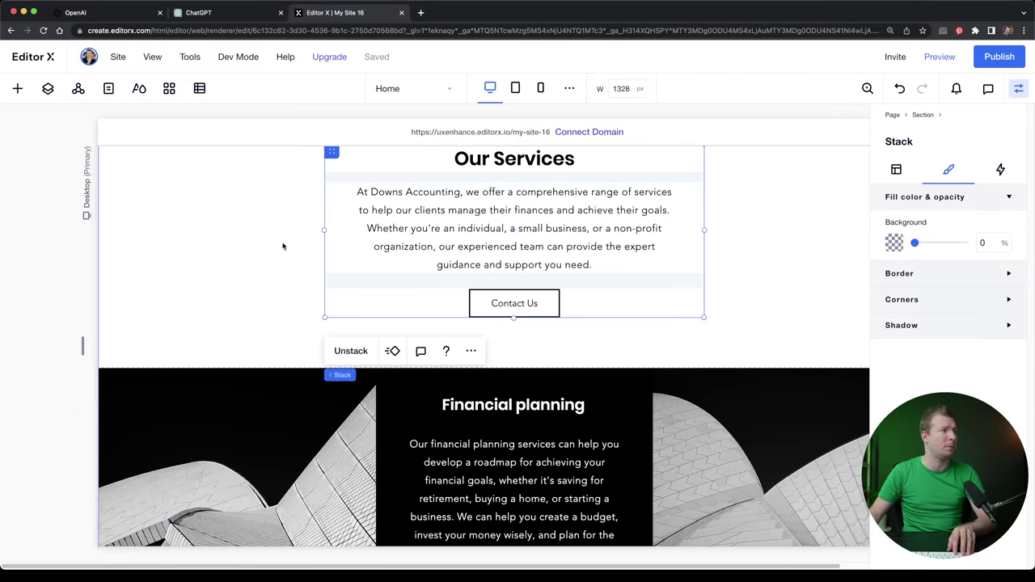
click(289, 303)
scroll(291, 303, up, 2)
scroll(357, 227, up, 1)
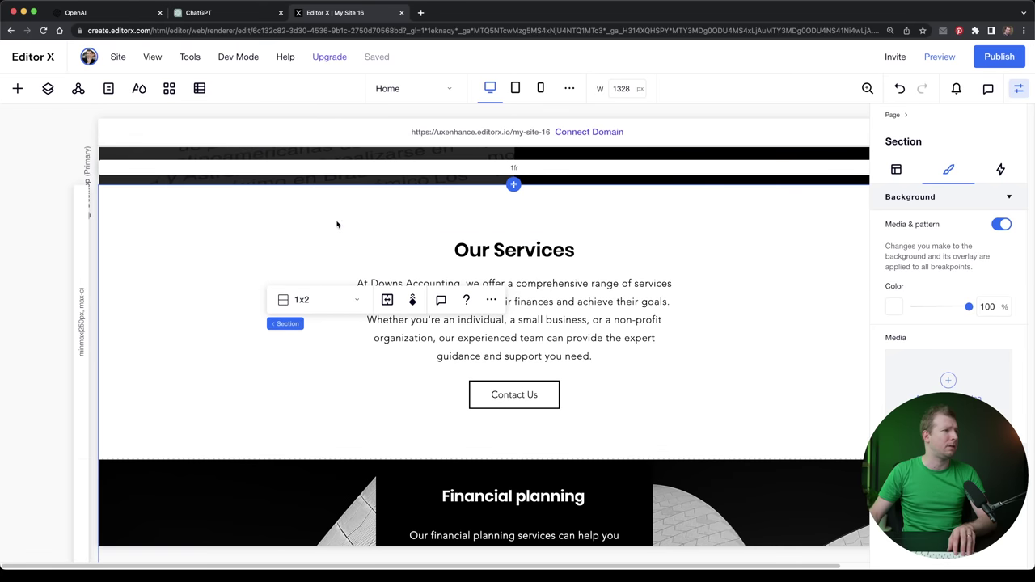
click(522, 176)
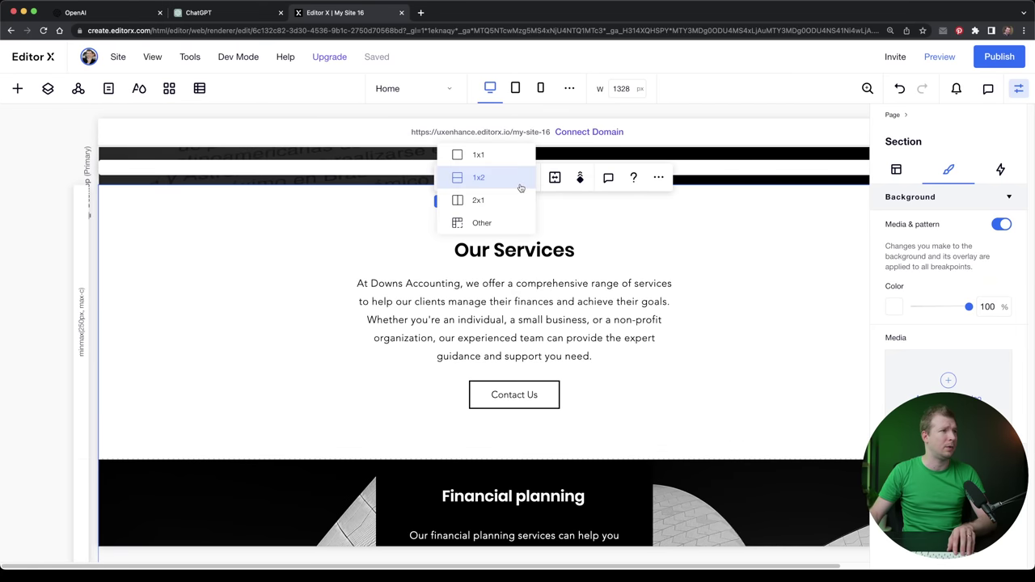
click(526, 184)
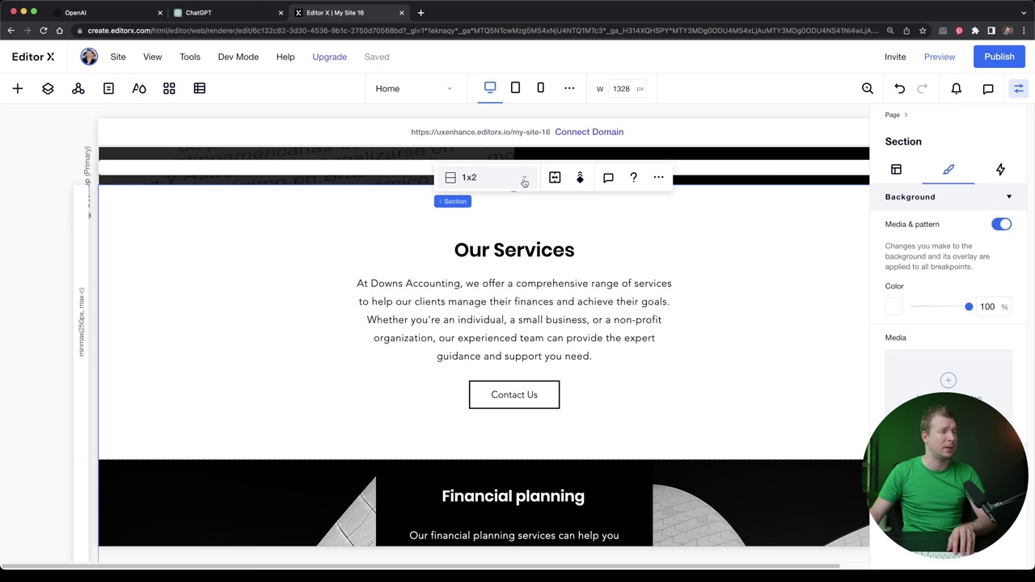
click(492, 179)
click(484, 223)
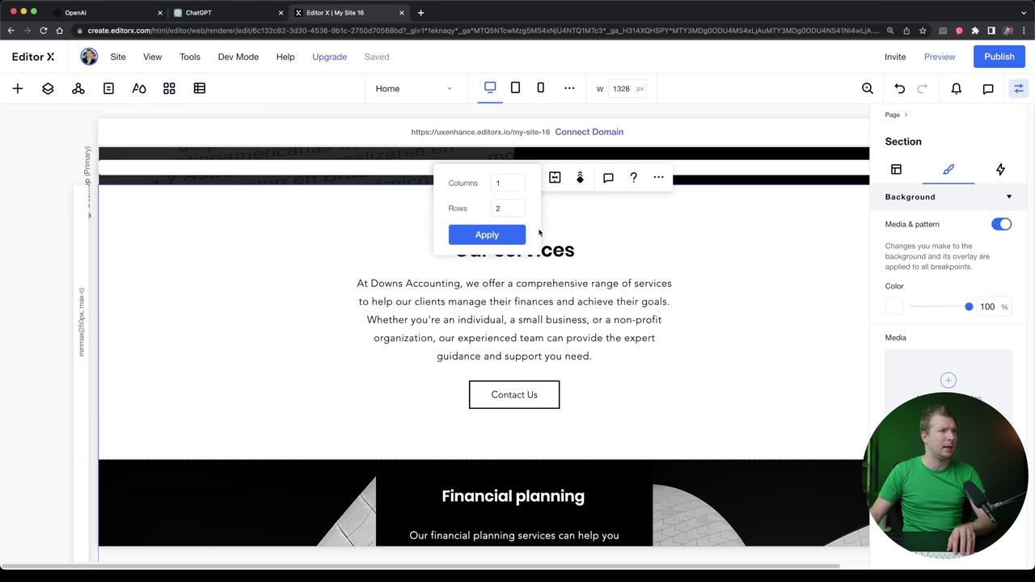
text(32)
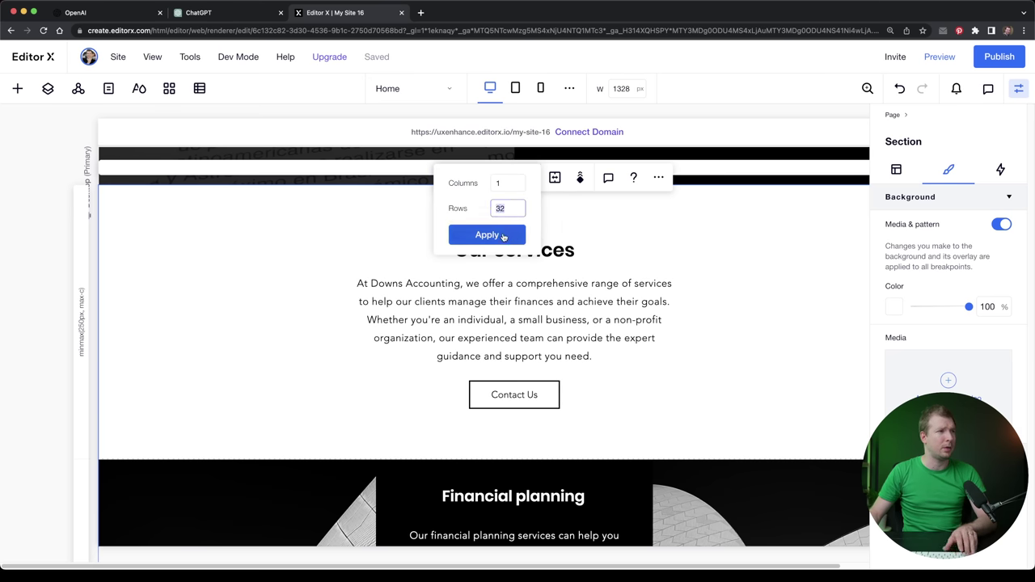
click(489, 235)
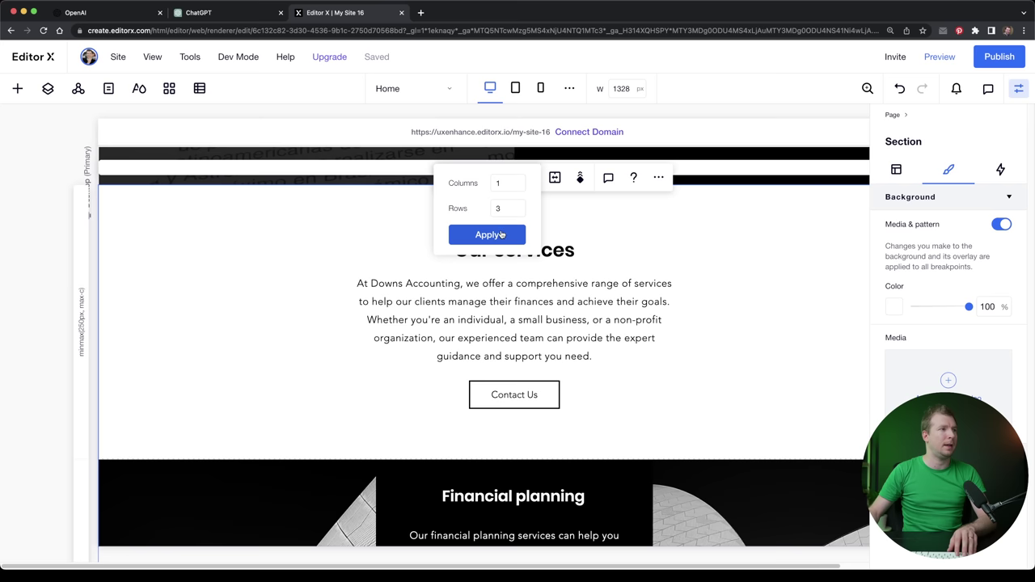
Step: Copy the Our Services stack of heading, paragraph and Contact Us button and paste it below the services grid
click(674, 356)
click(689, 386)
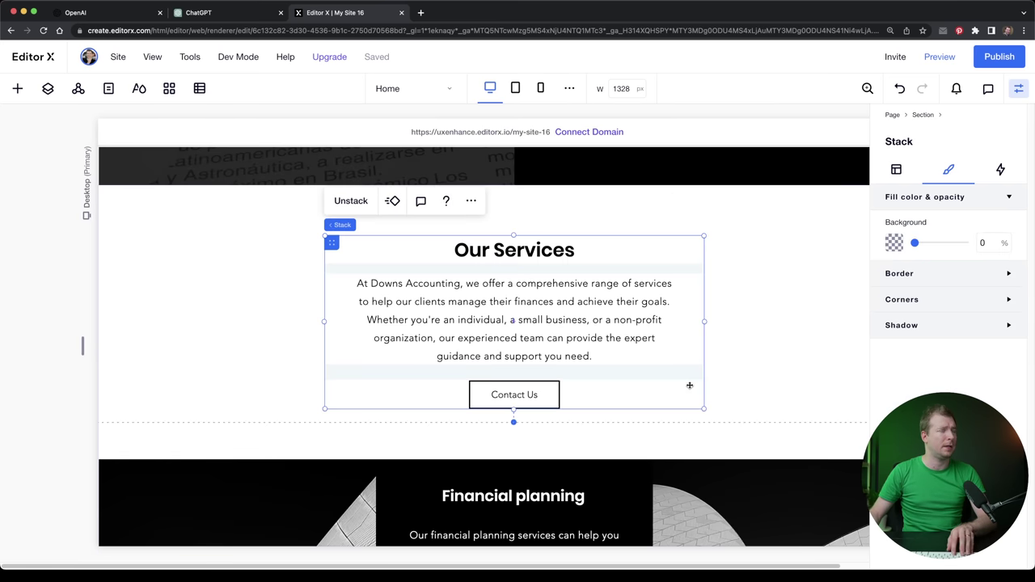
mouse_move(335, 225)
scroll(416, 266, down, 10)
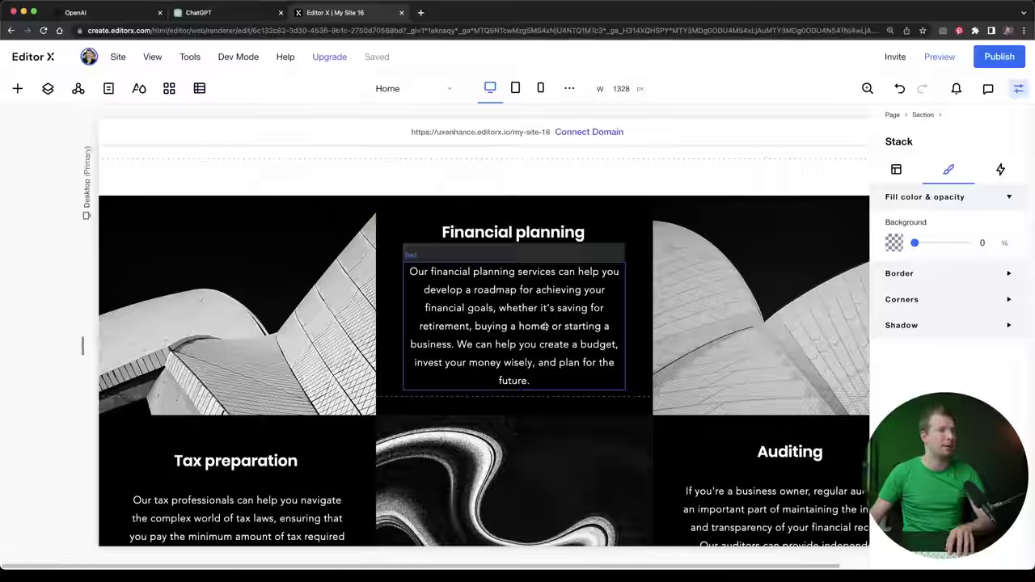
click(532, 382)
key(ctrl+v)
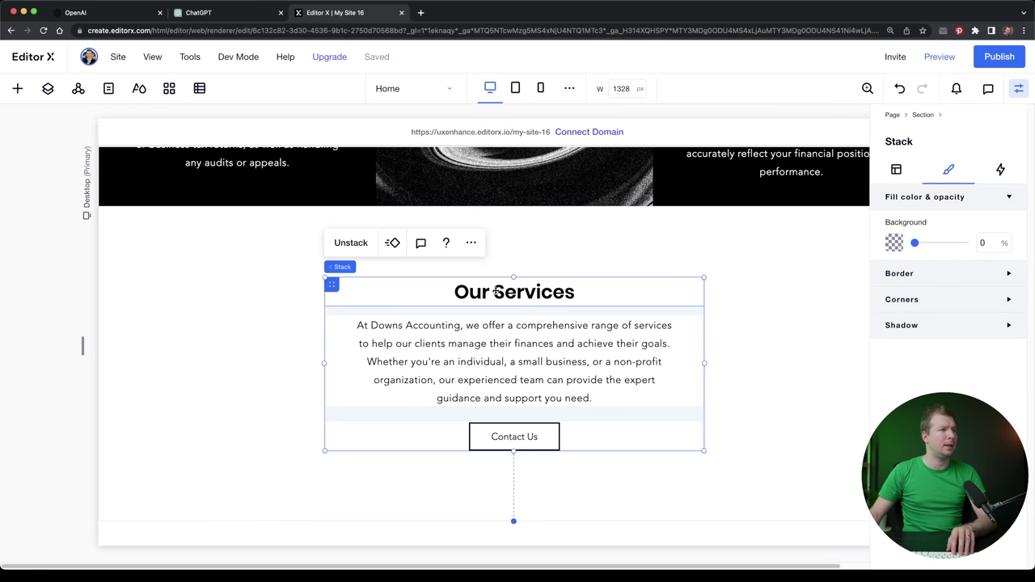
Step: Change the heading of the copied stack below the services grid to "What we offer"
click(534, 295)
double_click(536, 294)
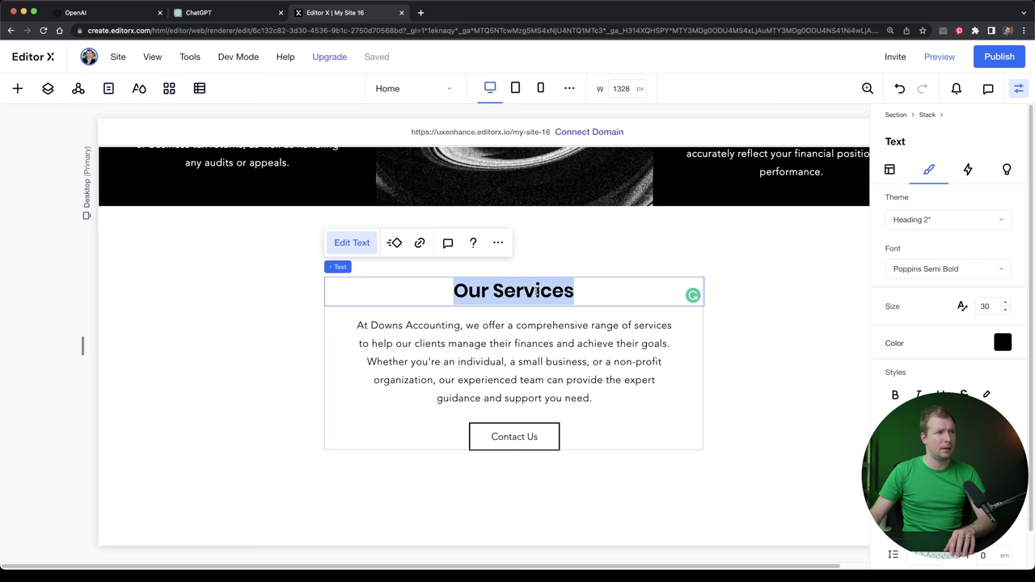
text(What we offer)
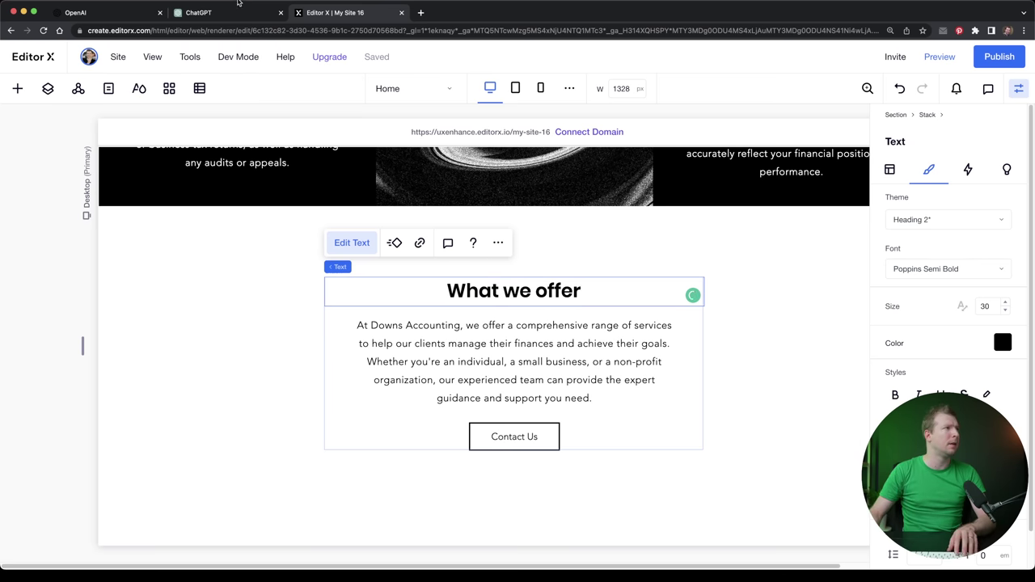
Step: Replace the paragraph under "What we offer" with ChatGPT's closing text beginning "By choosing Downs Accounting, you can trust that you're working with experienced professionals"
click(234, 9)
scroll(374, 364, down, 2)
drag(342, 352, 656, 393)
key(ctrl+c)
click(333, 12)
click(520, 383)
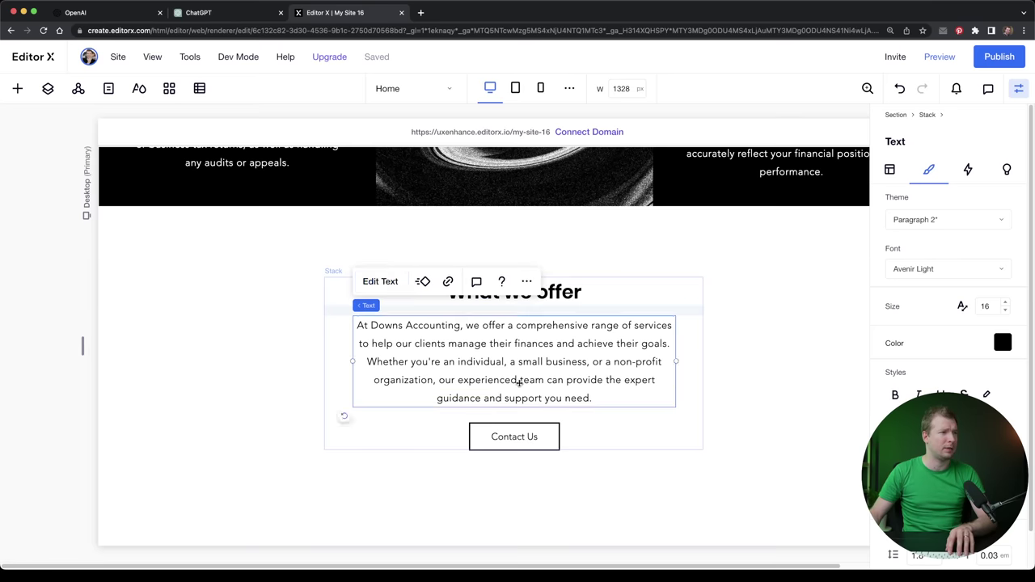
double_click(520, 381)
key(ctrl+v)
click(766, 316)
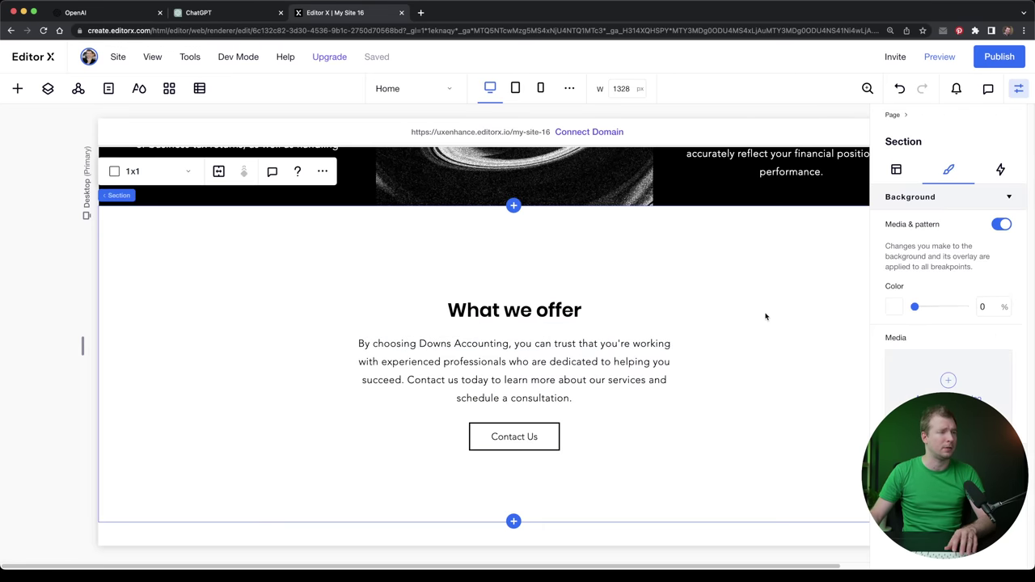
Step: Replace the image above Tax preparation with the "Accountant" photo from the Wix media "accounting" results
scroll(761, 315, up, 10)
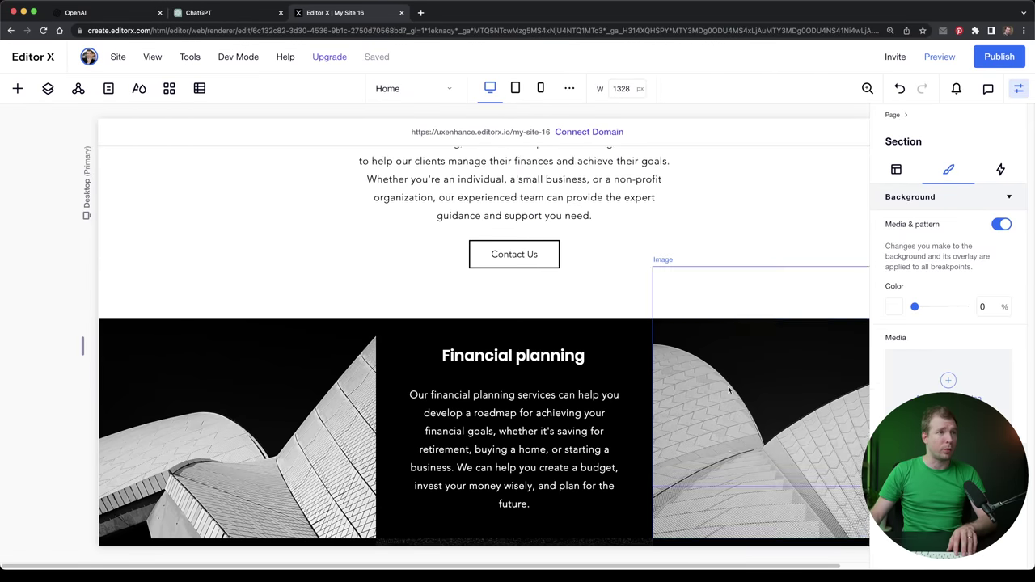
scroll(704, 381, down, 5)
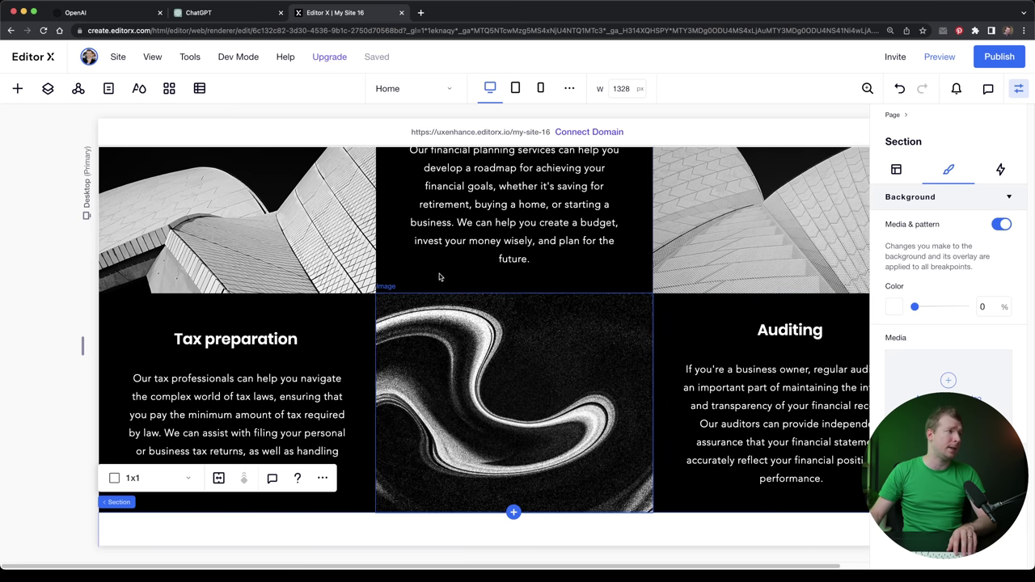
click(299, 257)
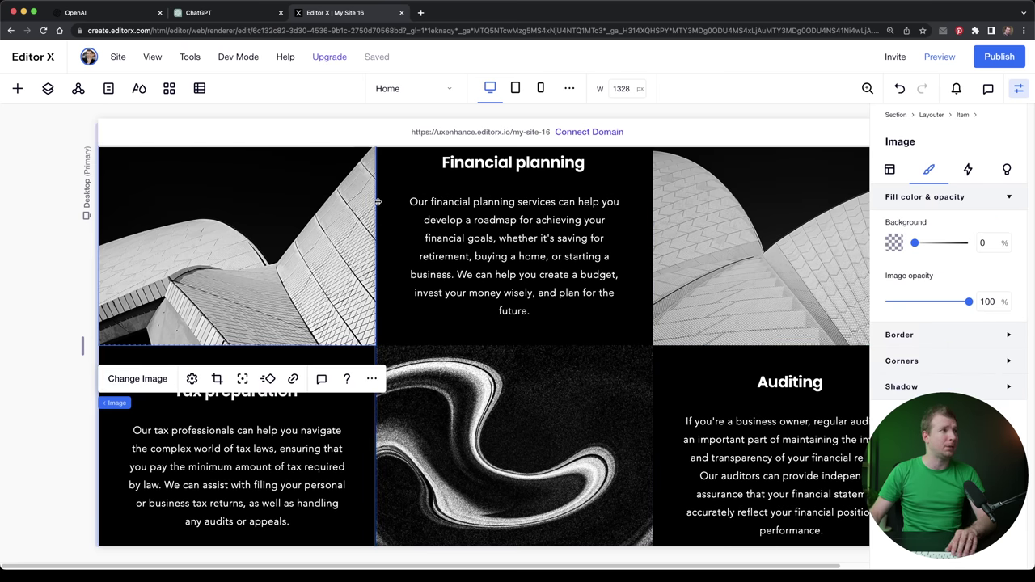
click(139, 380)
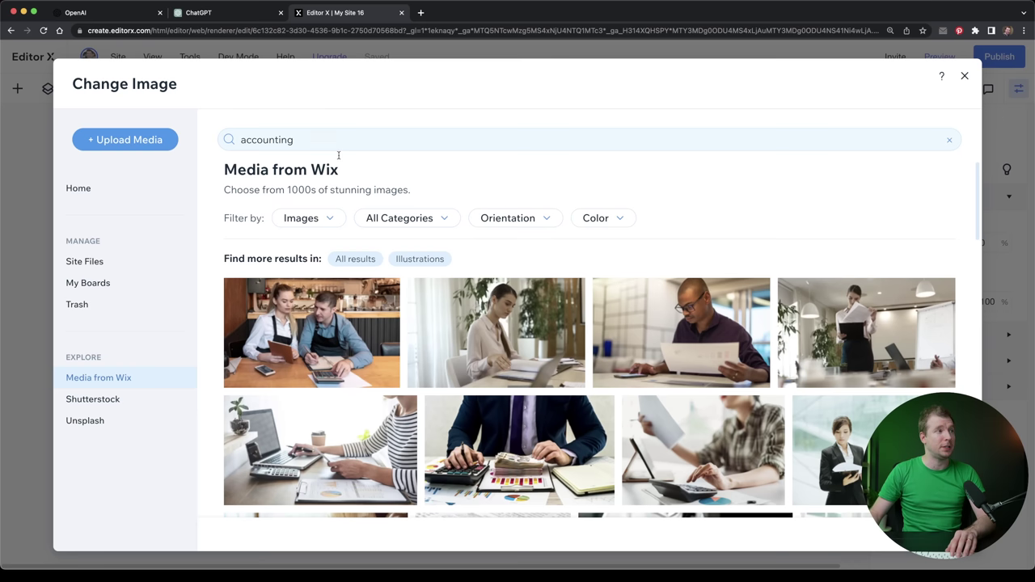
scroll(362, 376, down, 2)
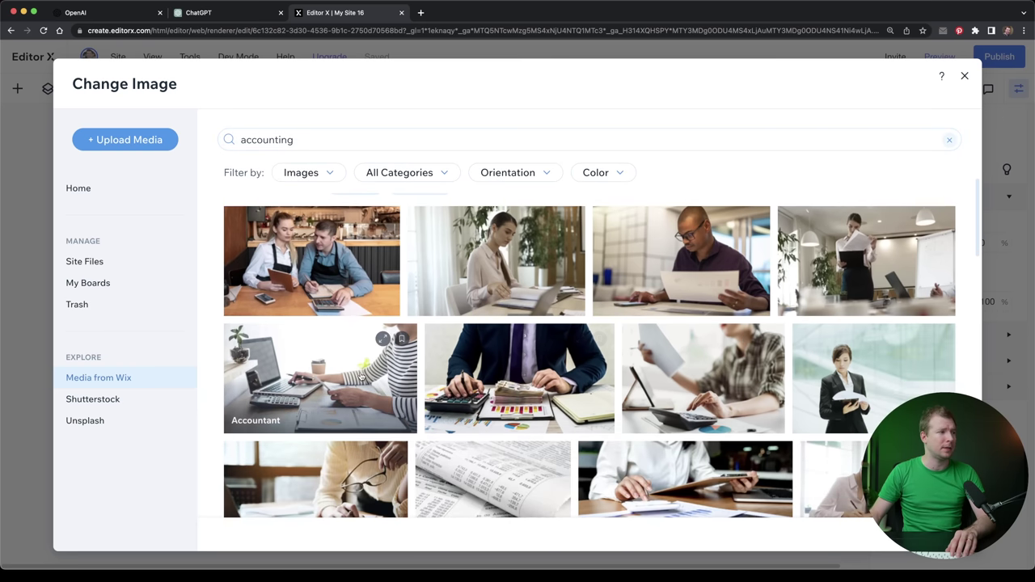
click(361, 377)
key(Return)
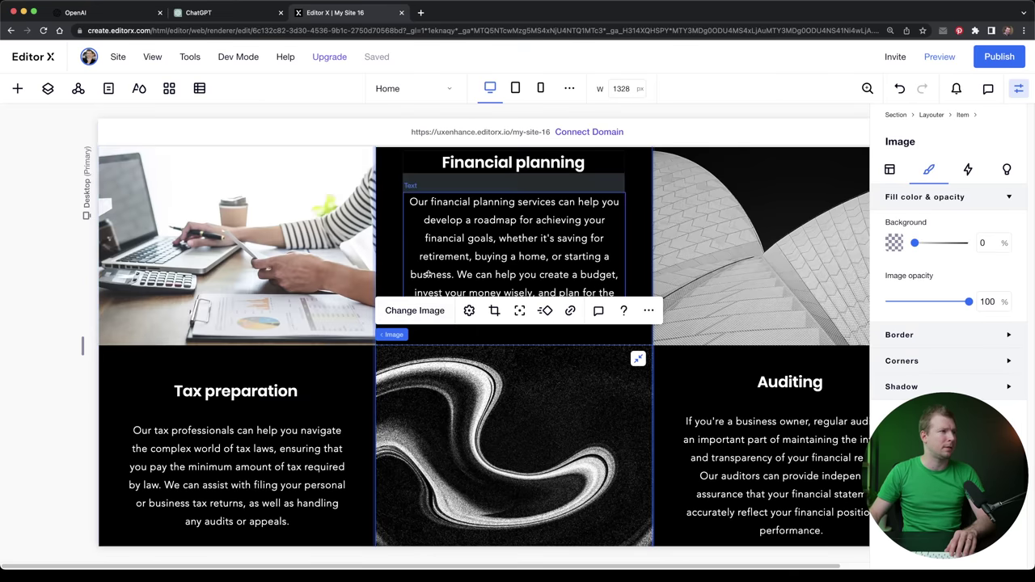
Step: Replace the image below Financial planning with the accounting photo of two women talking at a desk
click(426, 312)
scroll(728, 372, down, 5)
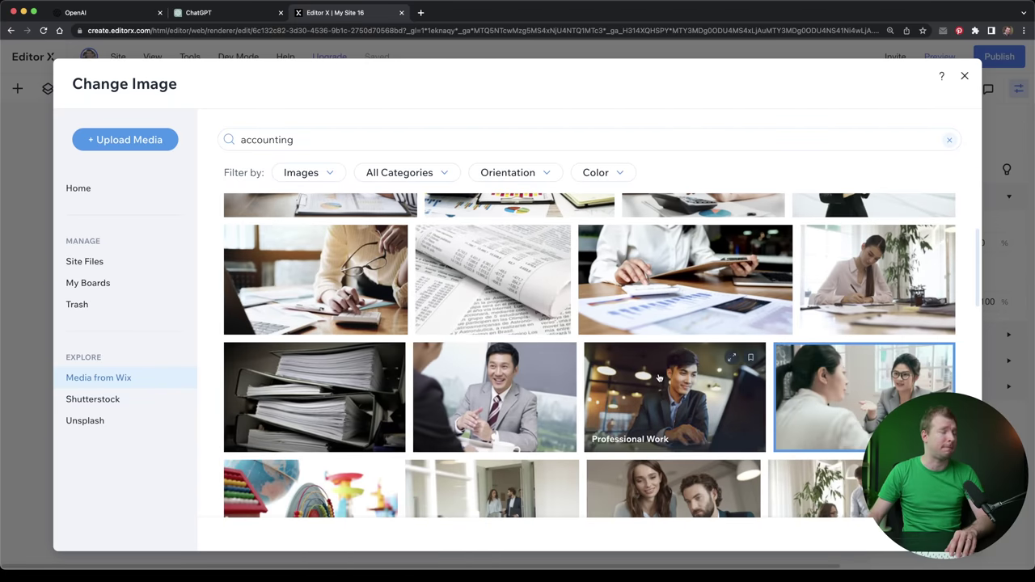
key(Escape)
Step: Replace the image above Auditing with the "Keeping accounts" photo of stacked binders
click(730, 358)
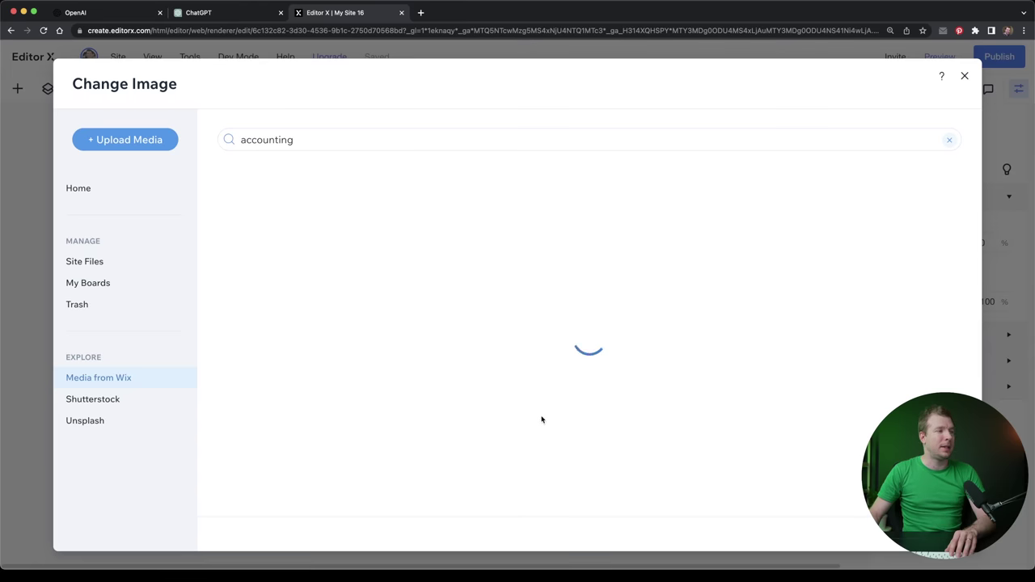
scroll(578, 381, down, 5)
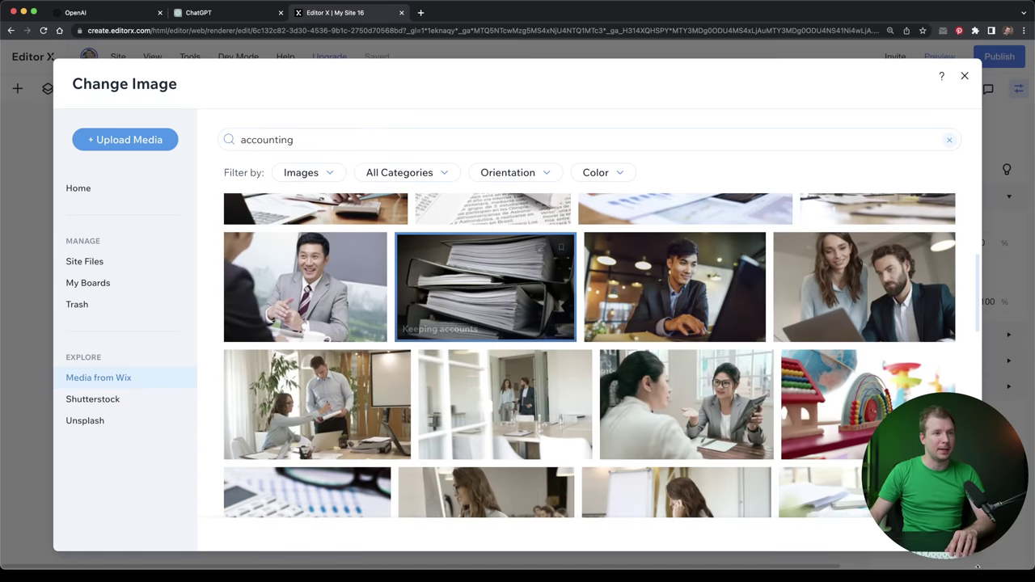
click(964, 75)
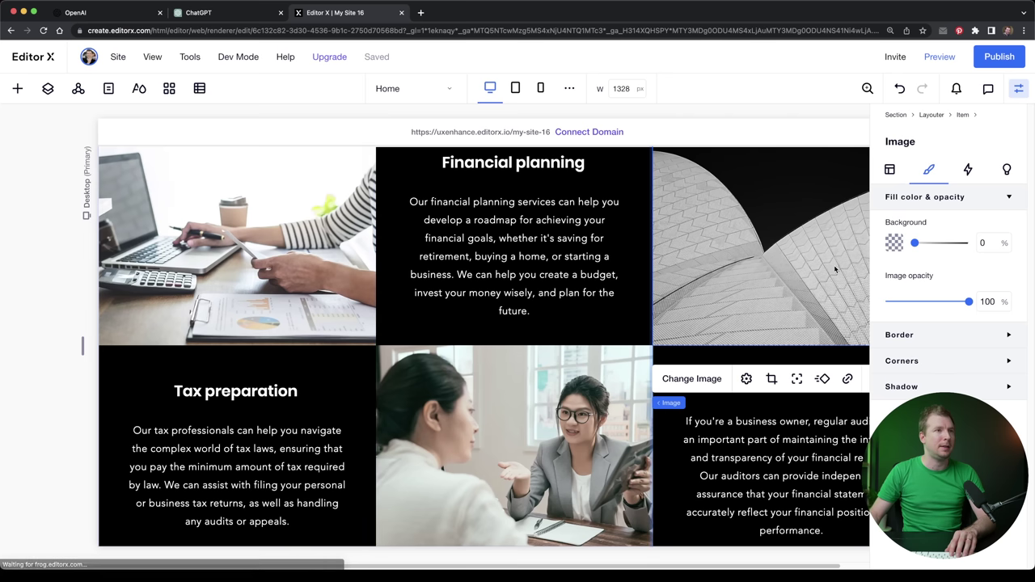
Step: Publish the site on the free Editor X domain with the address ending "downs-accounting"
click(998, 58)
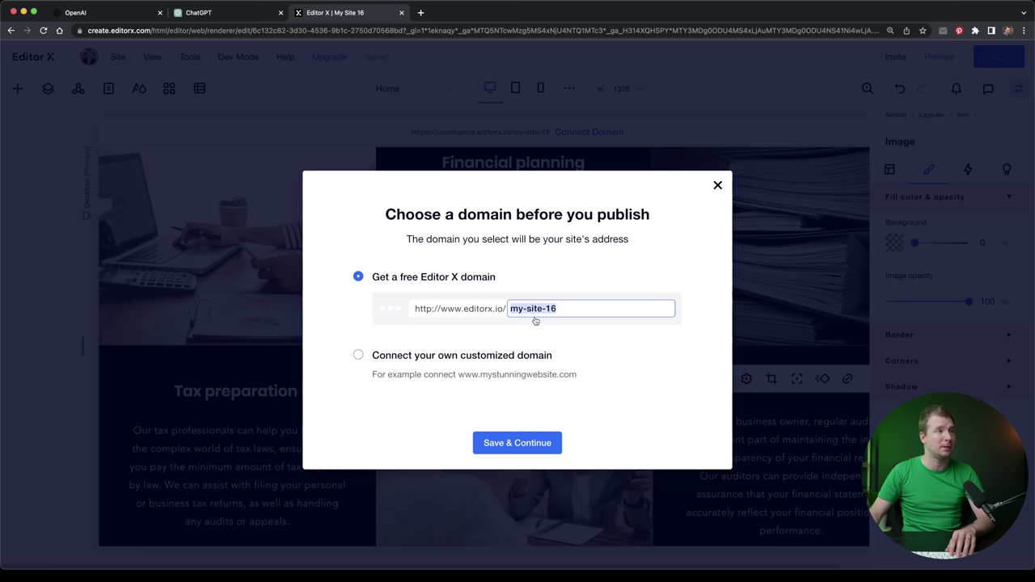
text(downd)
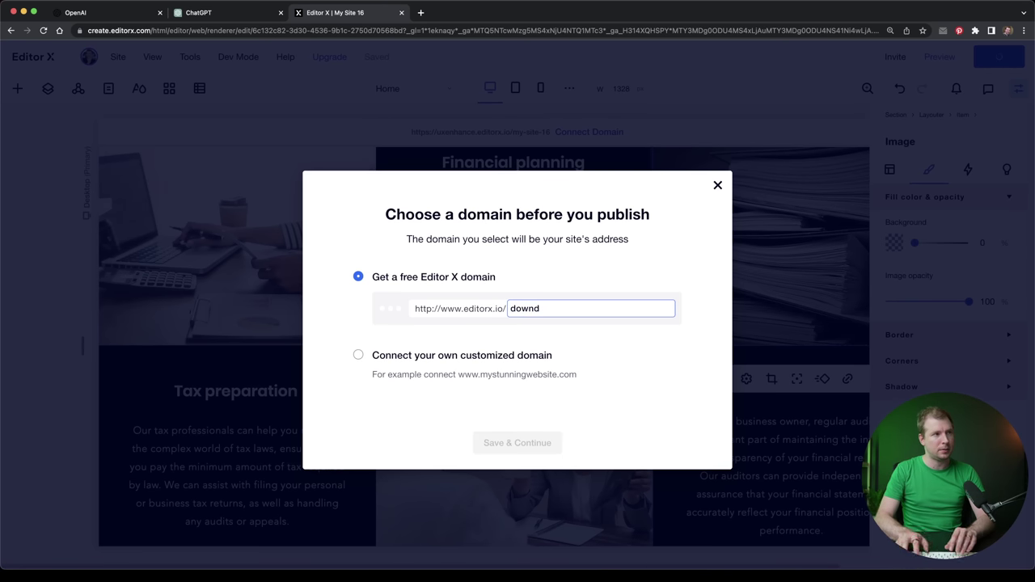
key(BackSpace)
text(s-accounting)
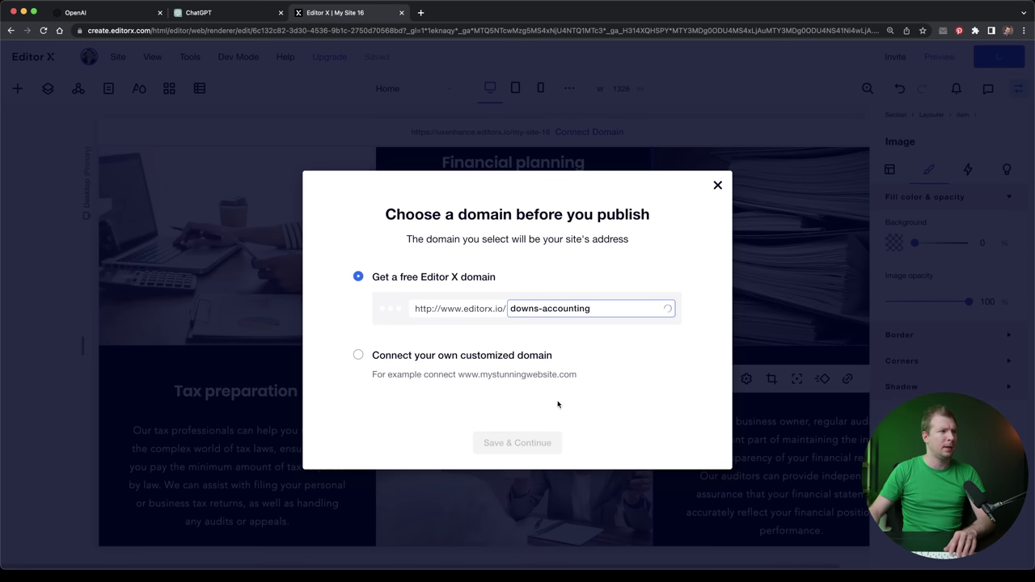
click(509, 442)
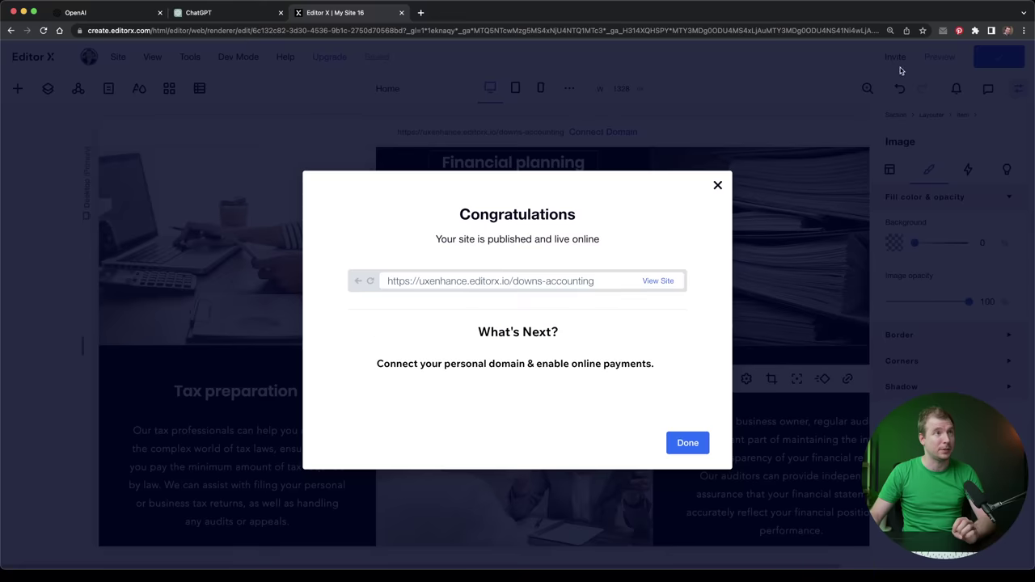
click(30, 283)
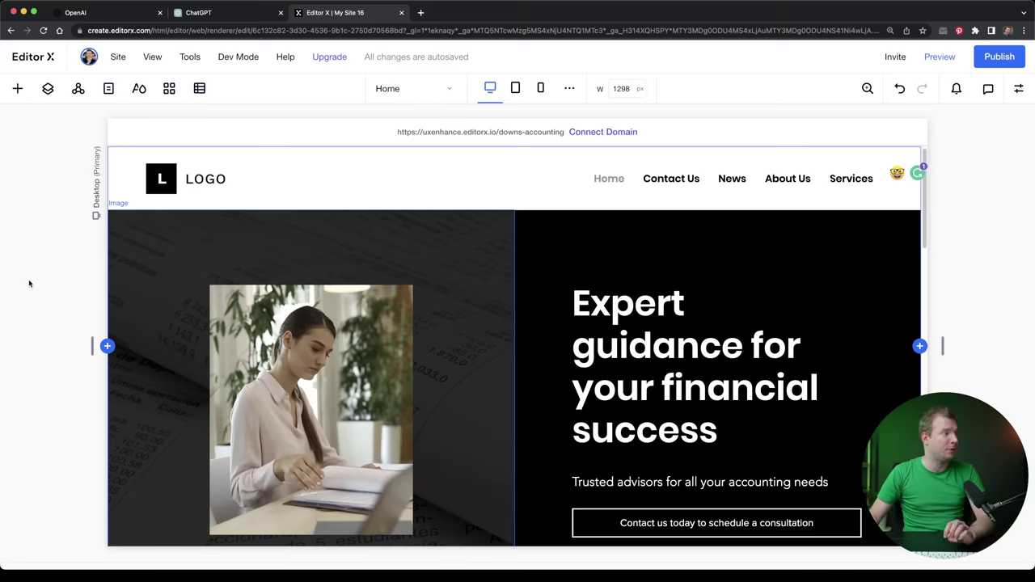
Step: Check the services section's responsive layout at mobile widths of about 552 and 320 px, and return to a desktop width of about 1334 px
scroll(35, 273, down, 10)
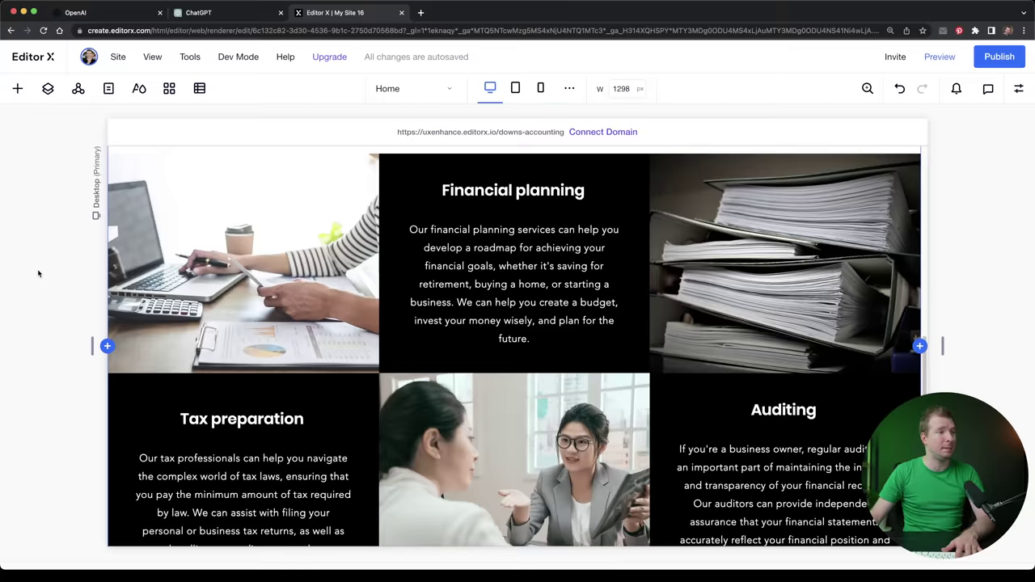
scroll(38, 274, up, 2)
scroll(38, 275, down, 4)
scroll(38, 277, up, 4)
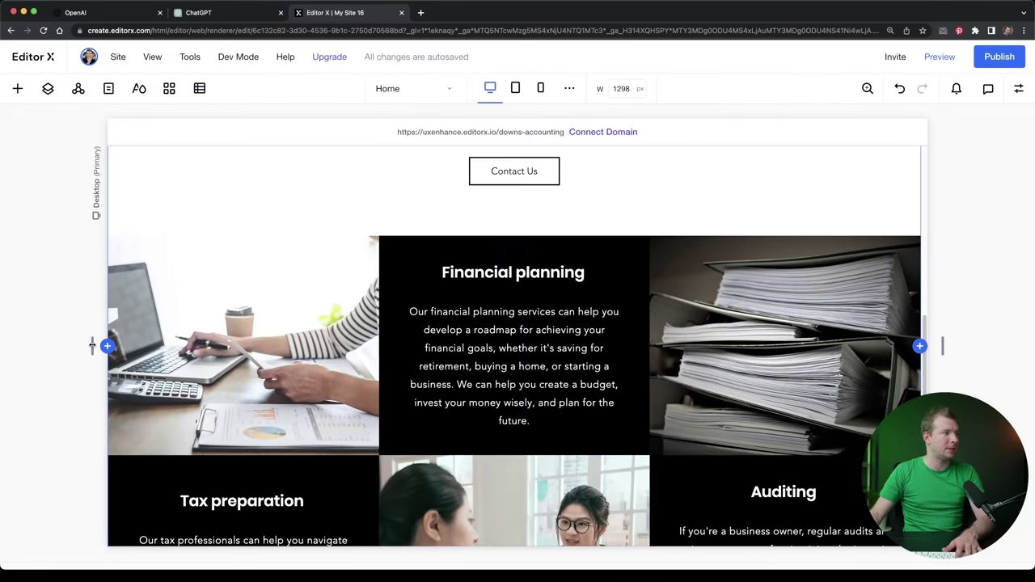
drag(92, 345, 328, 346)
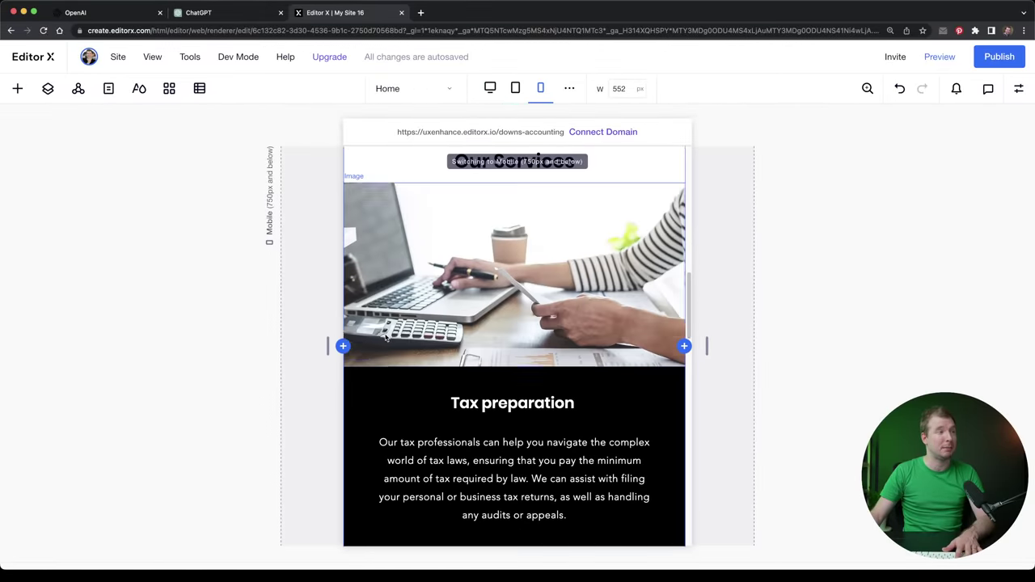
scroll(386, 338, up, 3)
scroll(396, 339, down, 5)
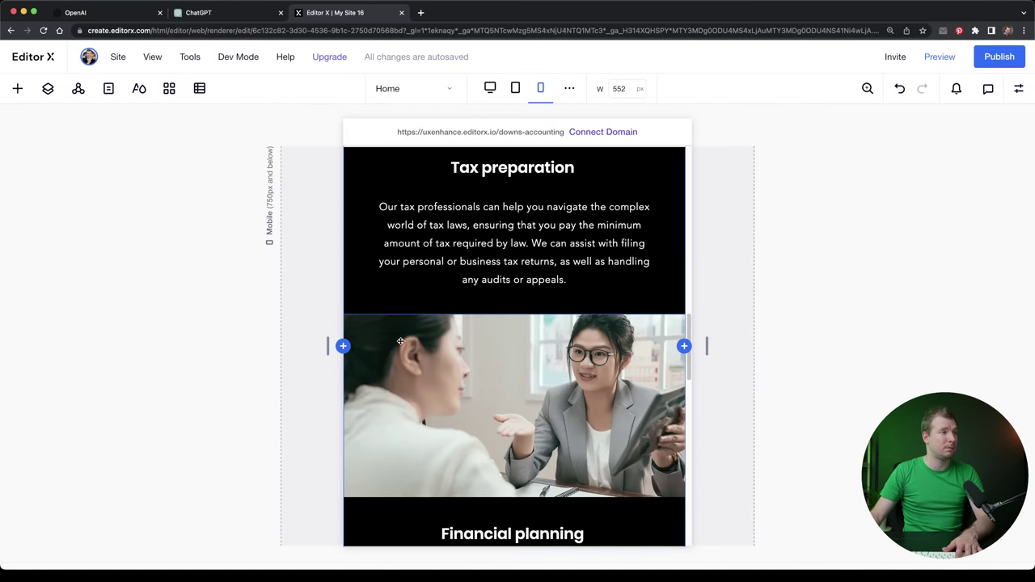
drag(327, 345, 416, 346)
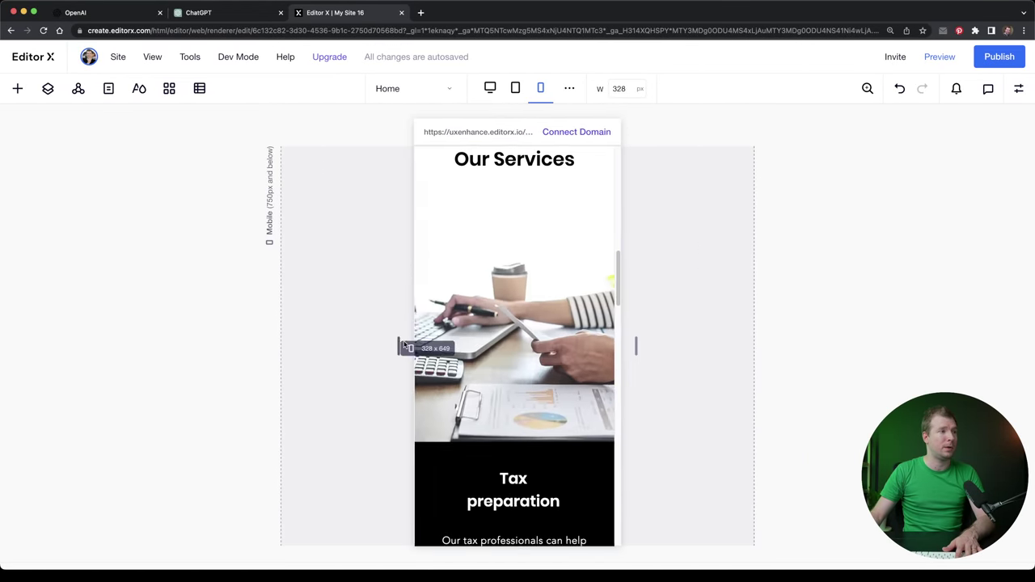
scroll(463, 334, down, 2)
scroll(463, 334, down, 5)
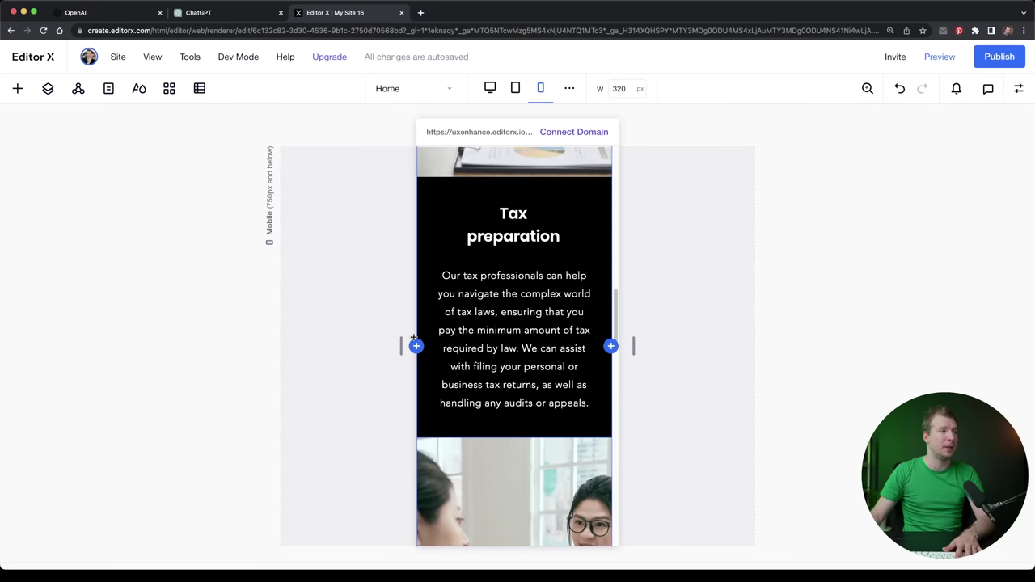
drag(403, 346, 96, 346)
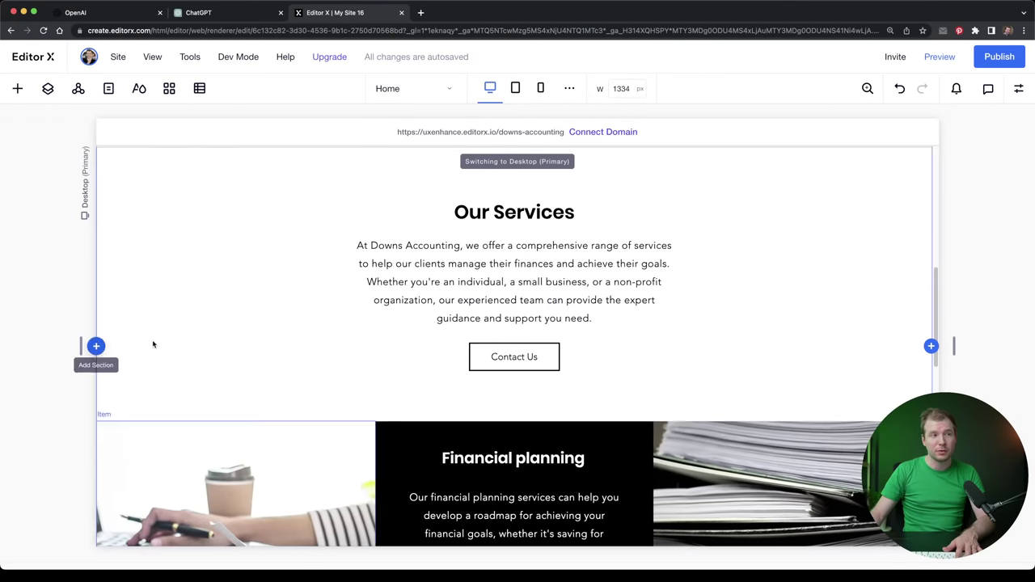
Step: Review the desktop home page from the hero section down to the "What we offer" section
scroll(404, 323, up, 5)
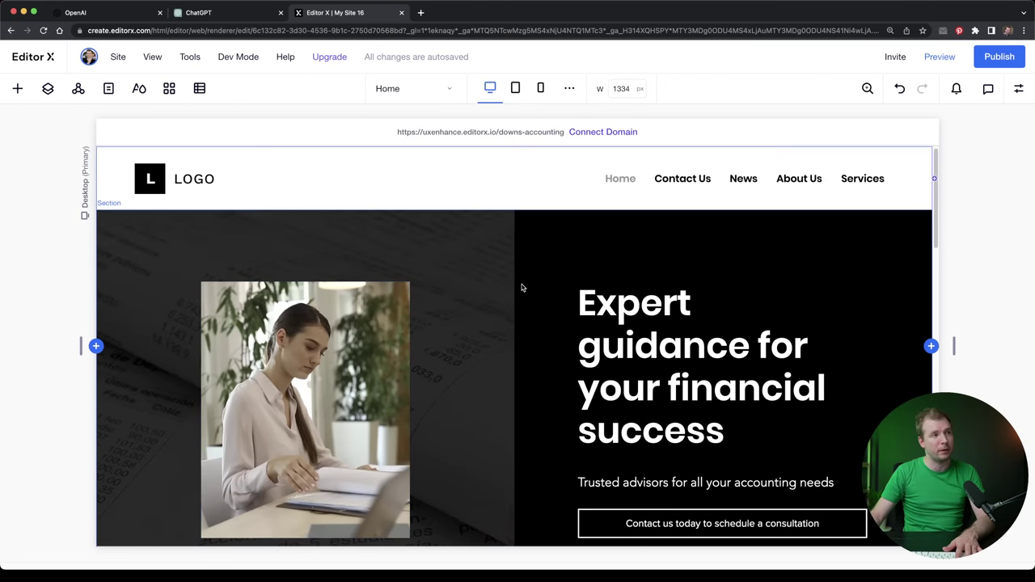
scroll(524, 304, down, 10)
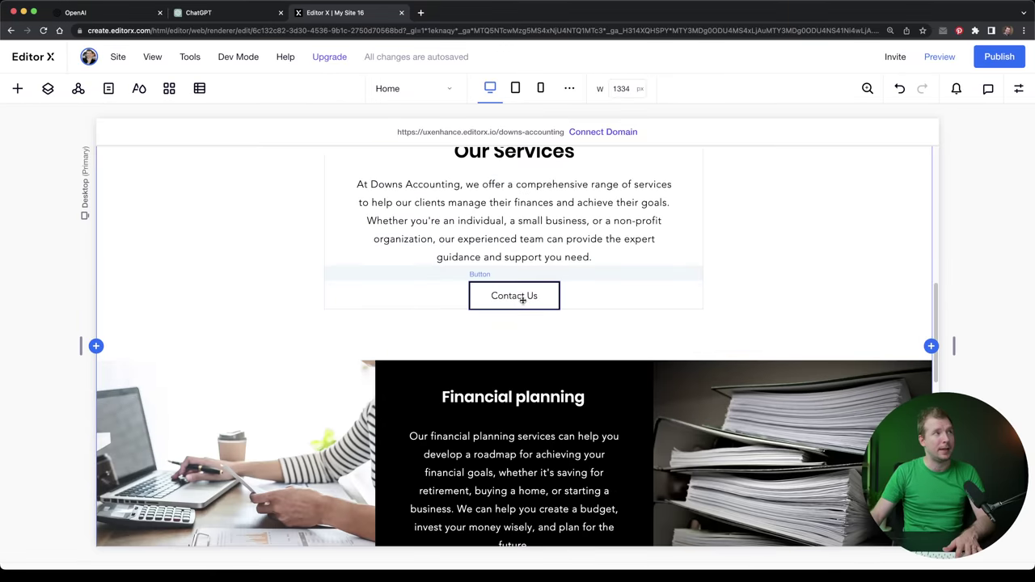
scroll(514, 297, down, 8)
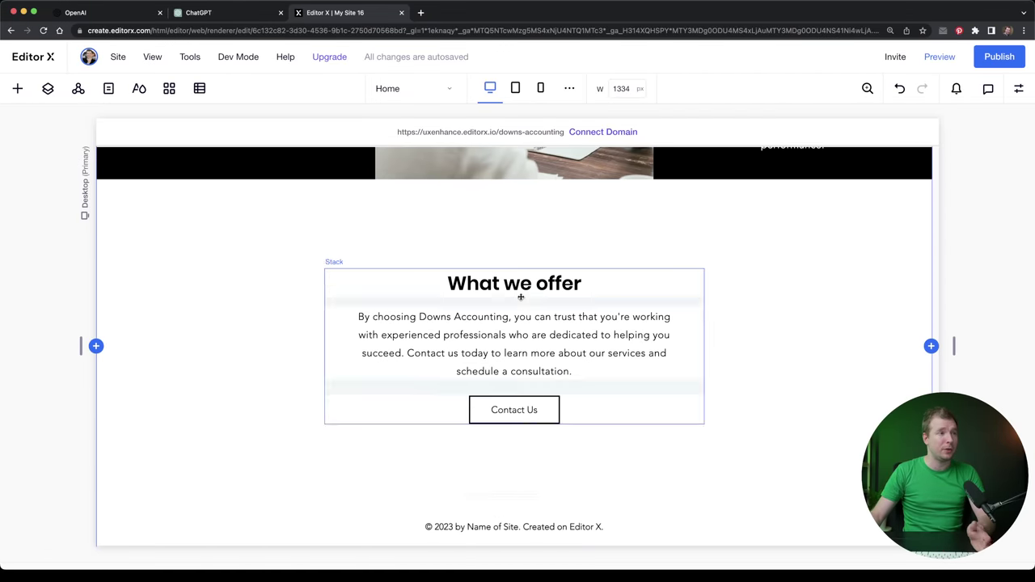
click(768, 289)
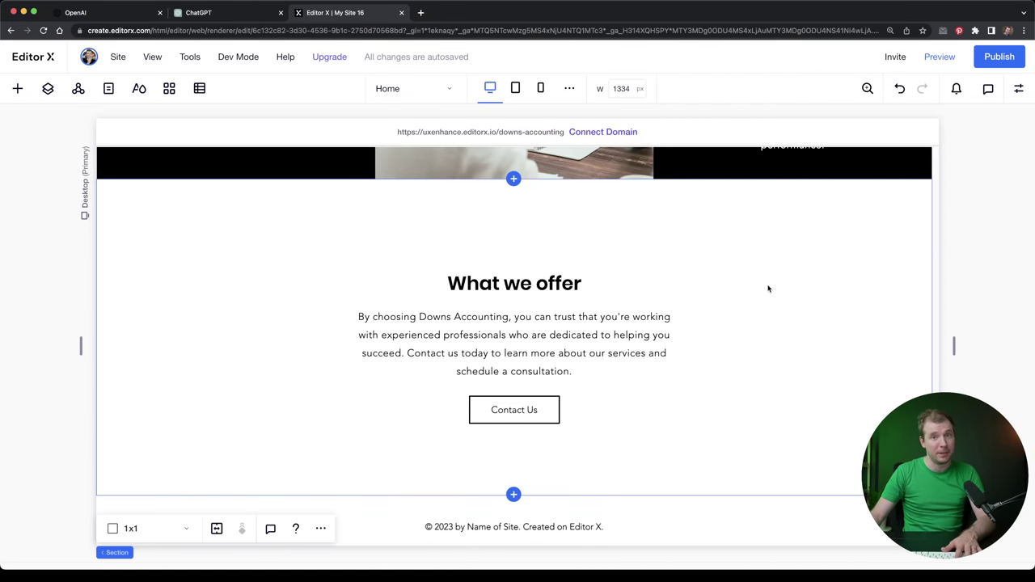
scroll(452, 178, up, 20)
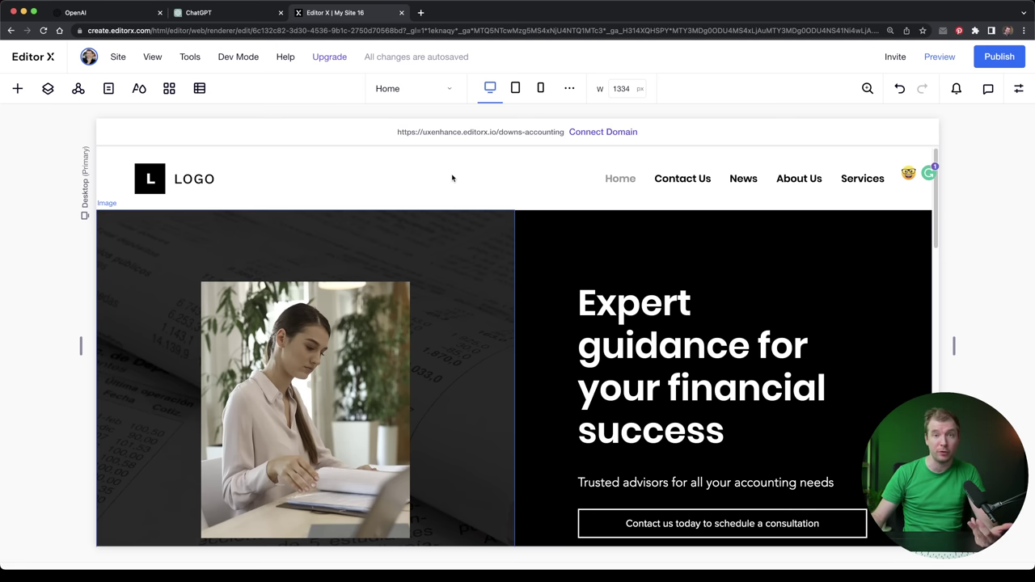
click(645, 333)
click(645, 334)
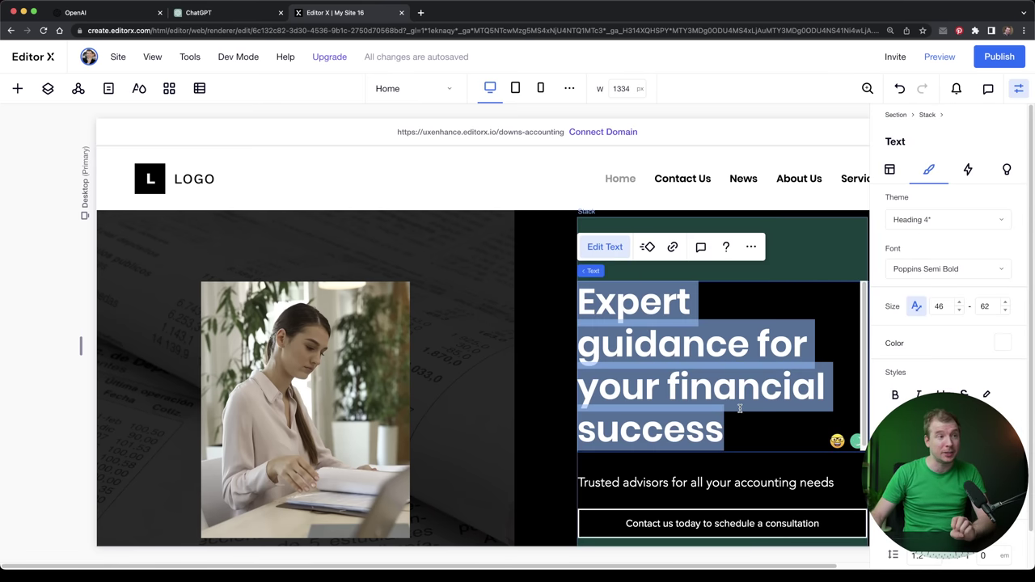
mouse_move(326, 67)
key(Escape)
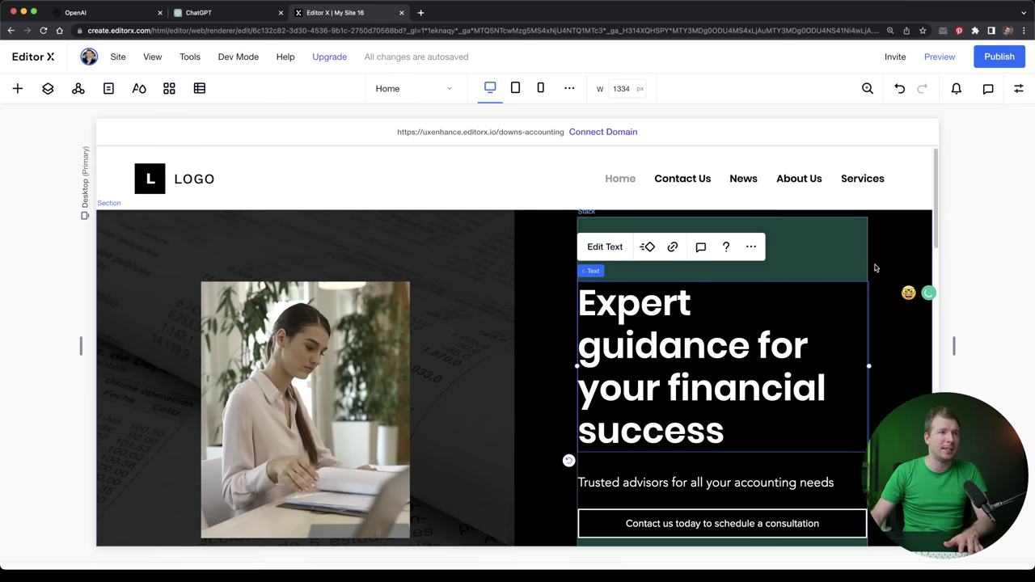
click(894, 251)
scroll(891, 262, down, 3)
scroll(891, 262, up, 3)
Step: Switch to ChatGPT and ask "Reduce the length of this title to fit into a smaller website design:" followed by the copied hero title
click(787, 289)
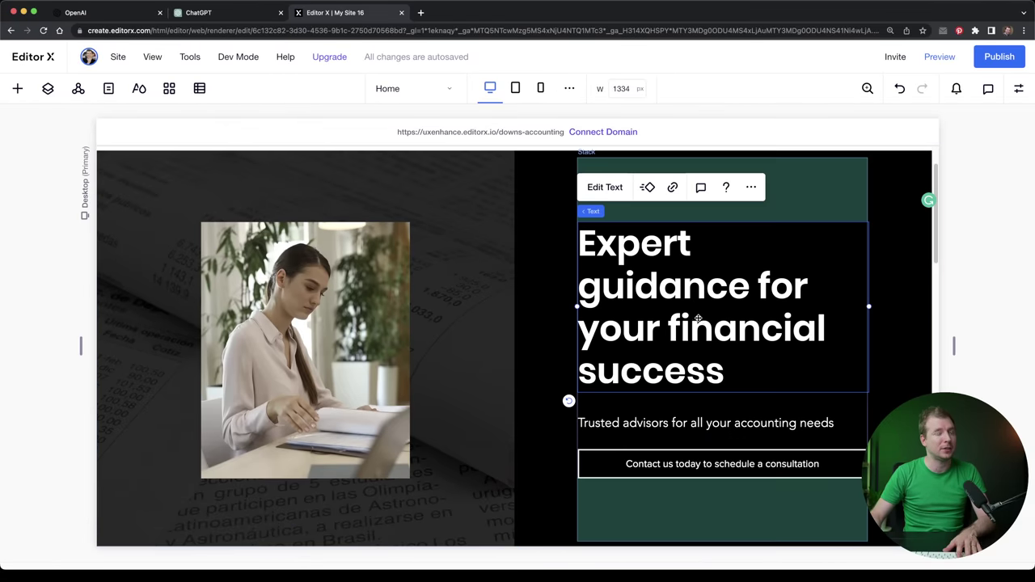
double_click(787, 289)
key(super+c)
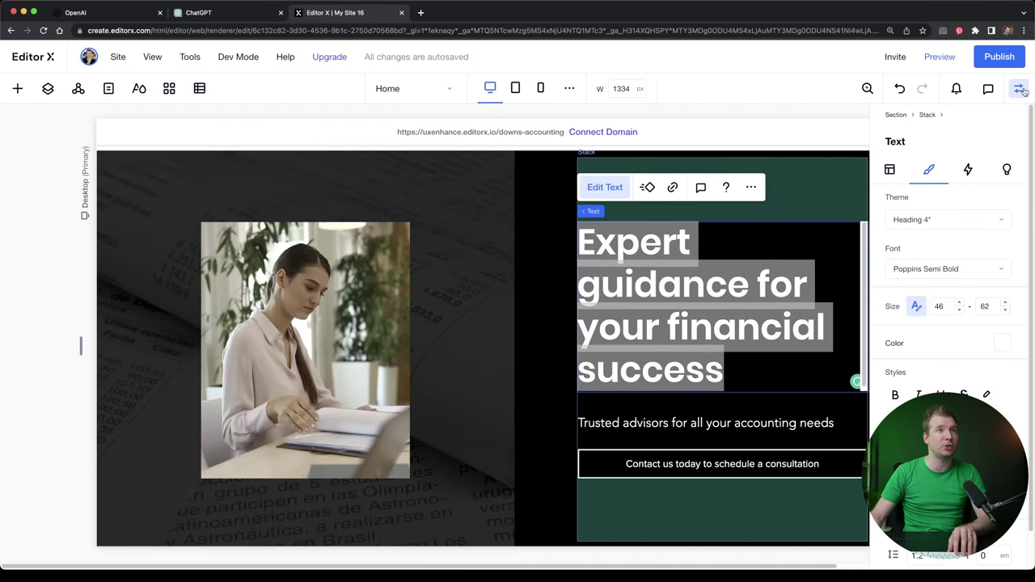
key(Escape)
click(217, 16)
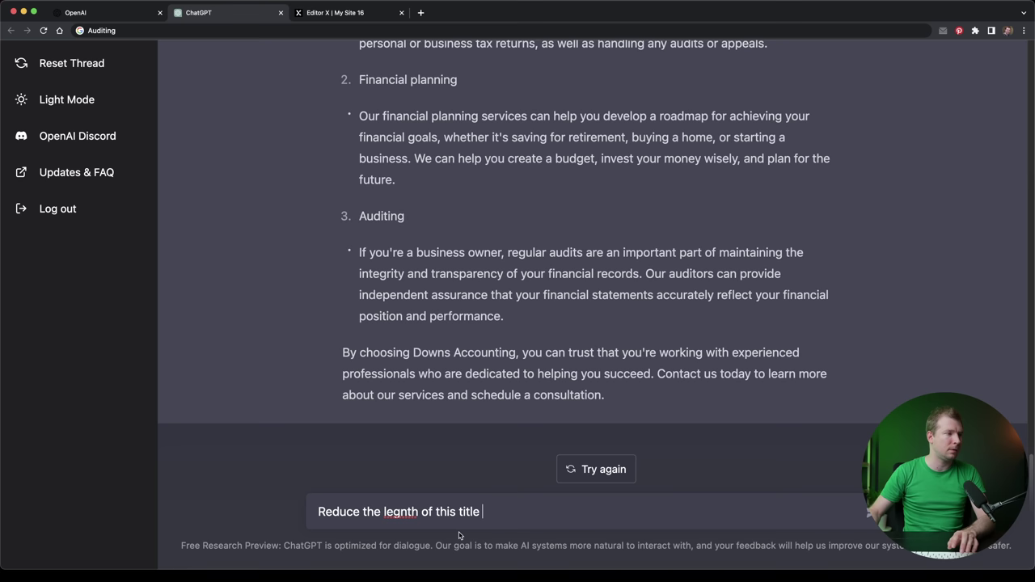
right_click(390, 509)
click(429, 353)
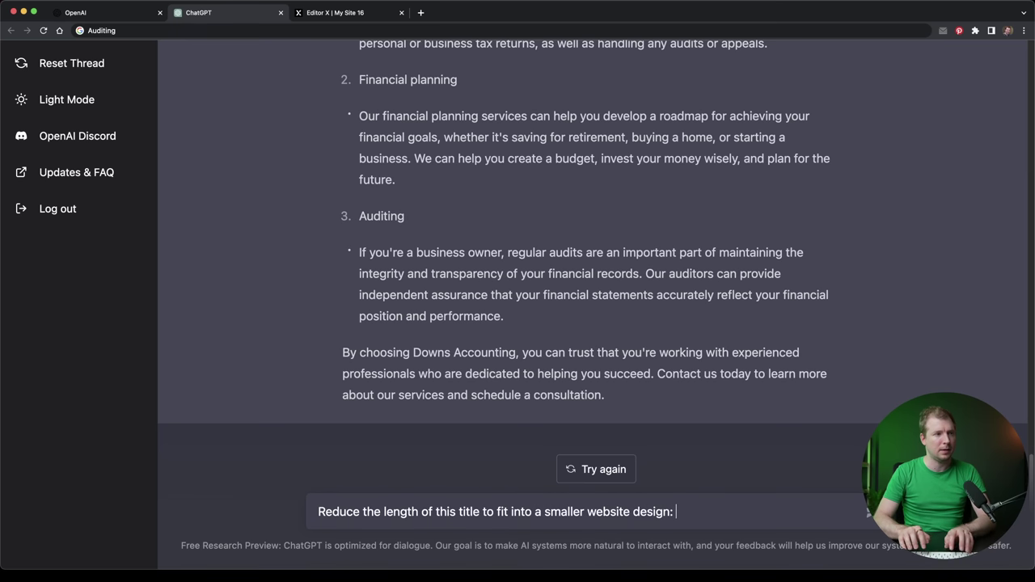
key(super+v)
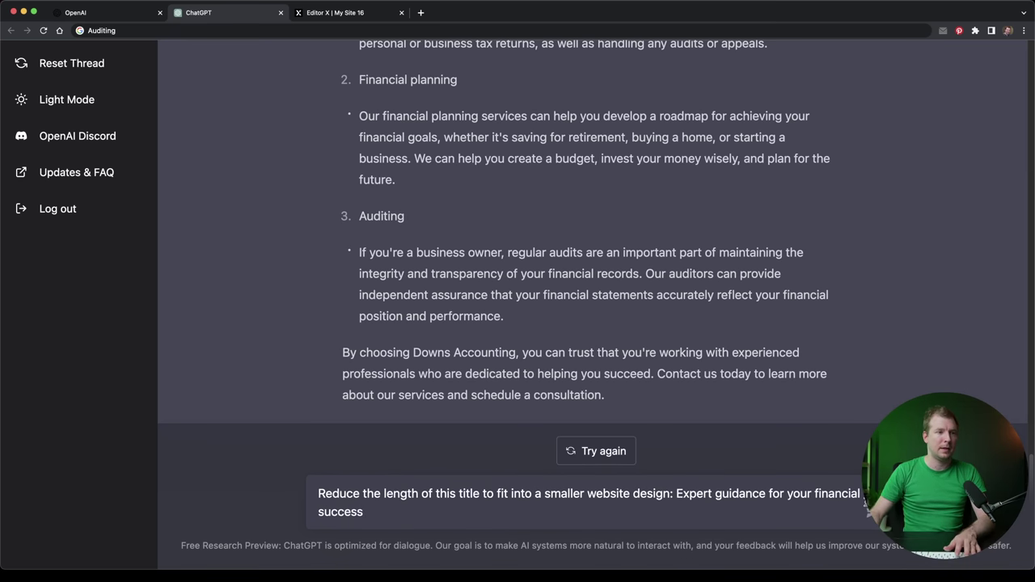
key(Return)
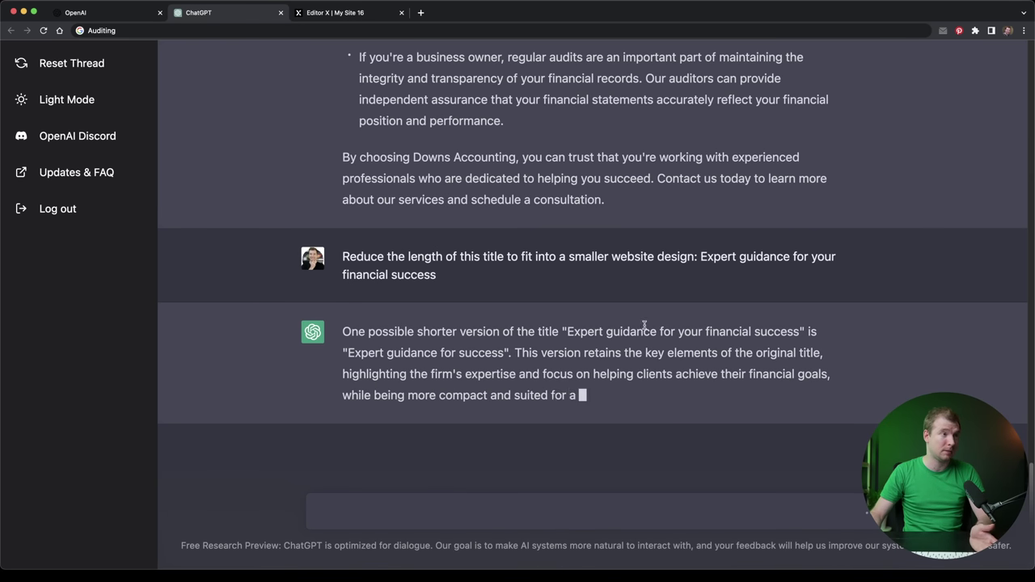
Step: Switch to Editor X and replace the hero title with ChatGPT's shorter version "Expert guidance for success"
drag(505, 352, 361, 352)
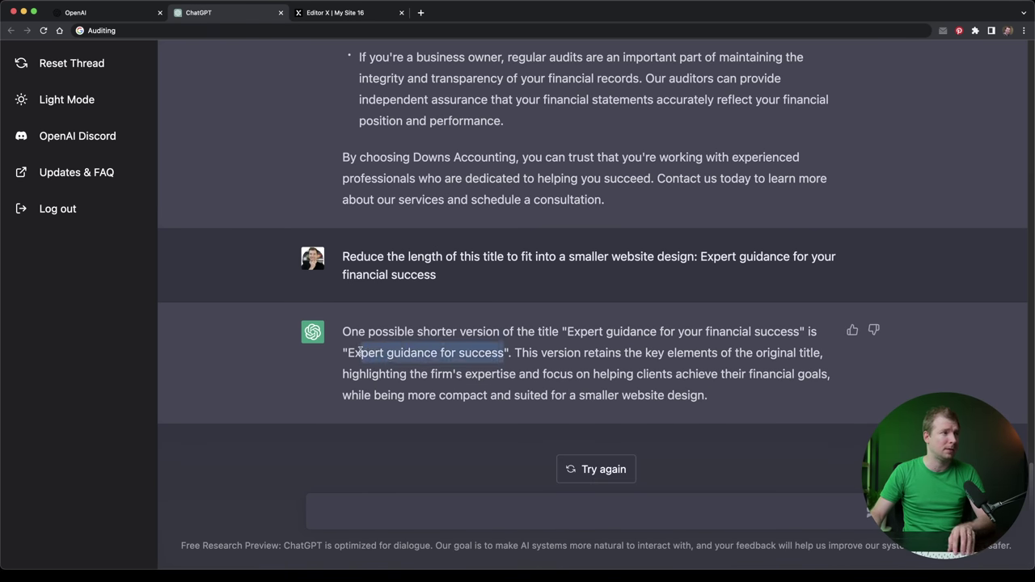
click(348, 12)
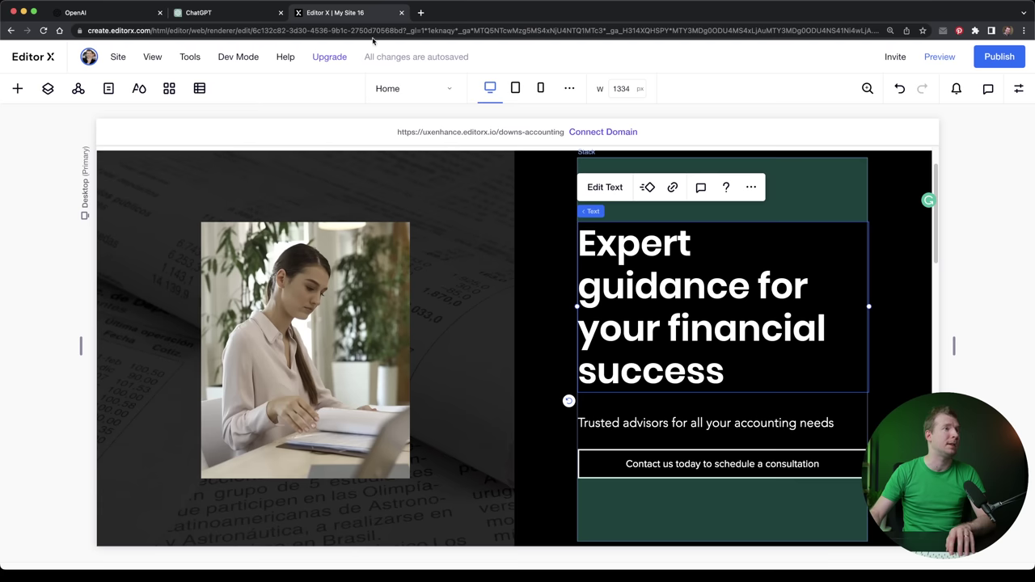
double_click(748, 329)
text(Expert guidance for success)
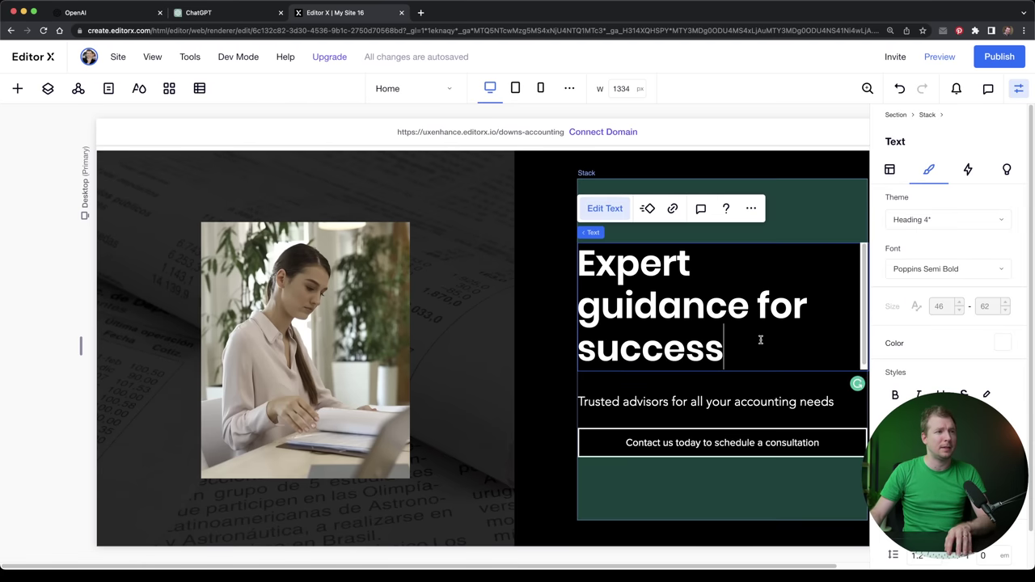
click(747, 408)
click(1018, 88)
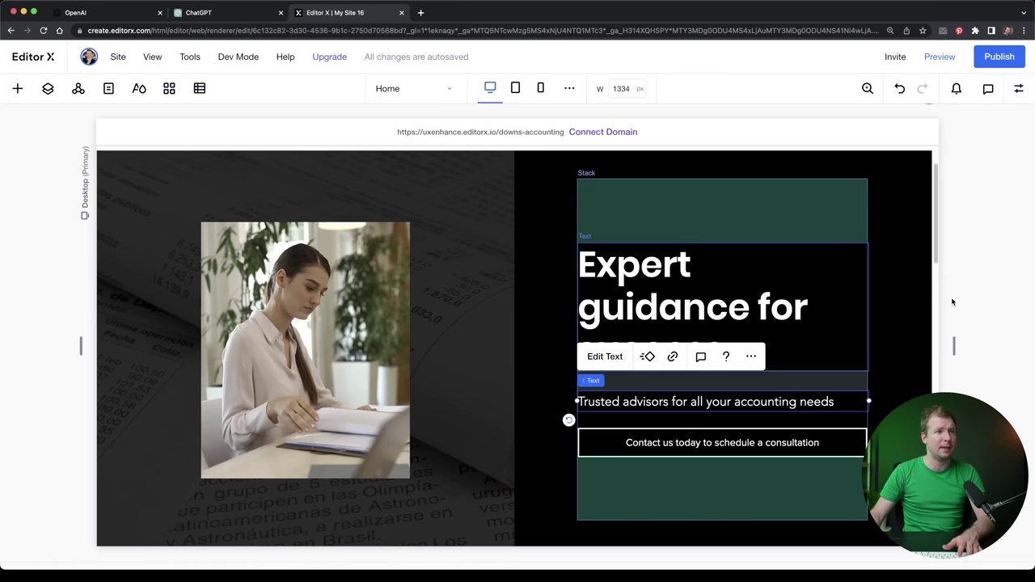
click(907, 346)
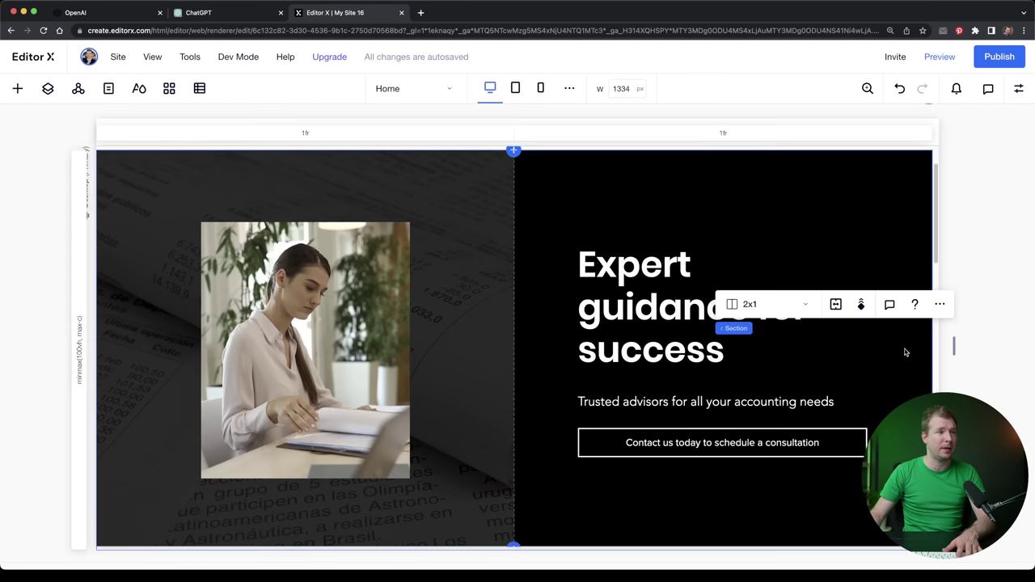
Step: Copy the hero button's text from its settings, leaving the wording as it is
click(665, 445)
click(621, 397)
key(super+c)
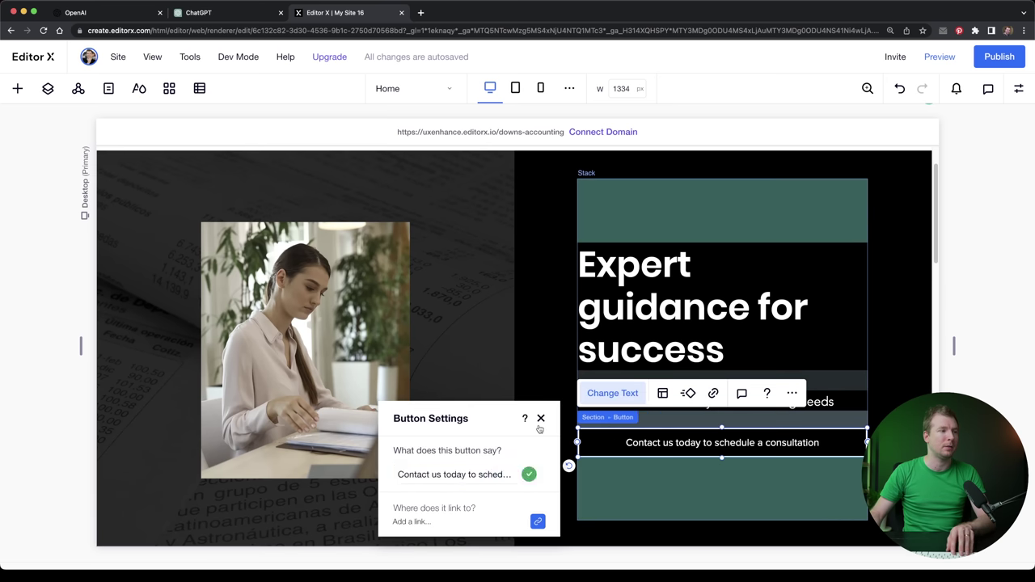
click(540, 418)
click(847, 390)
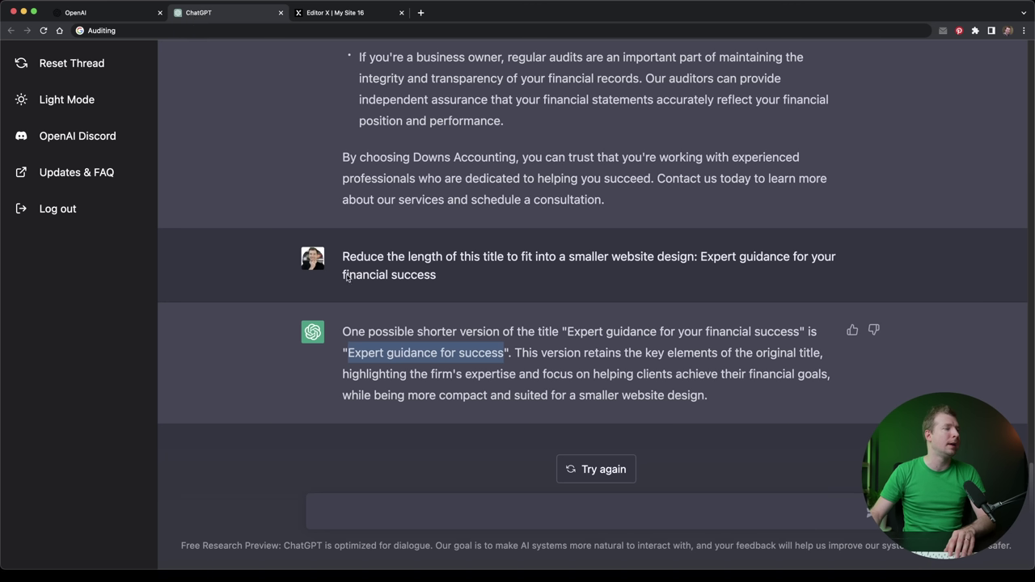
Step: Switch to ChatGPT and ask "do the same for this text on a button which is too long:" followed by the copied button text
click(198, 12)
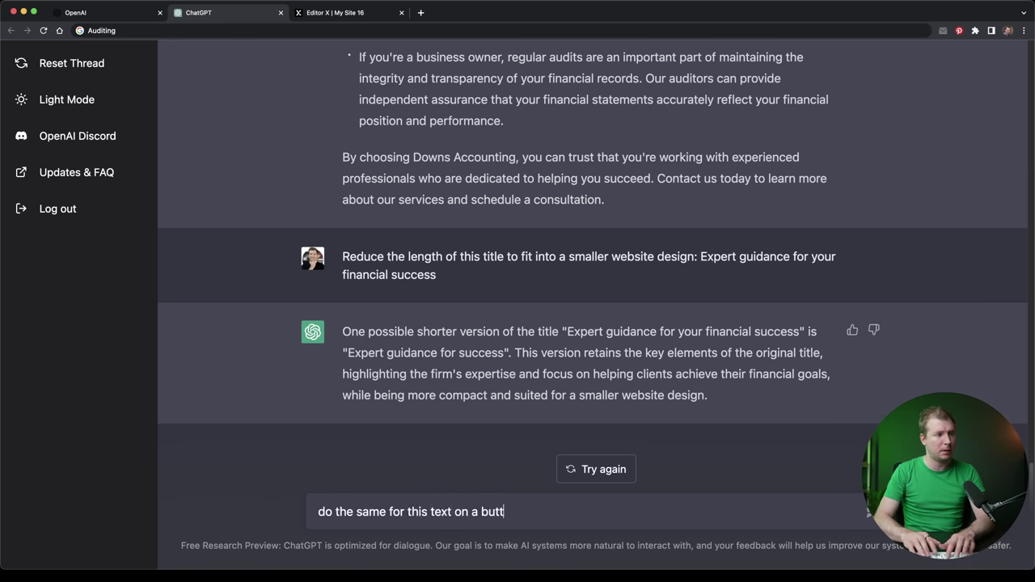
text(:)
key(super+v)
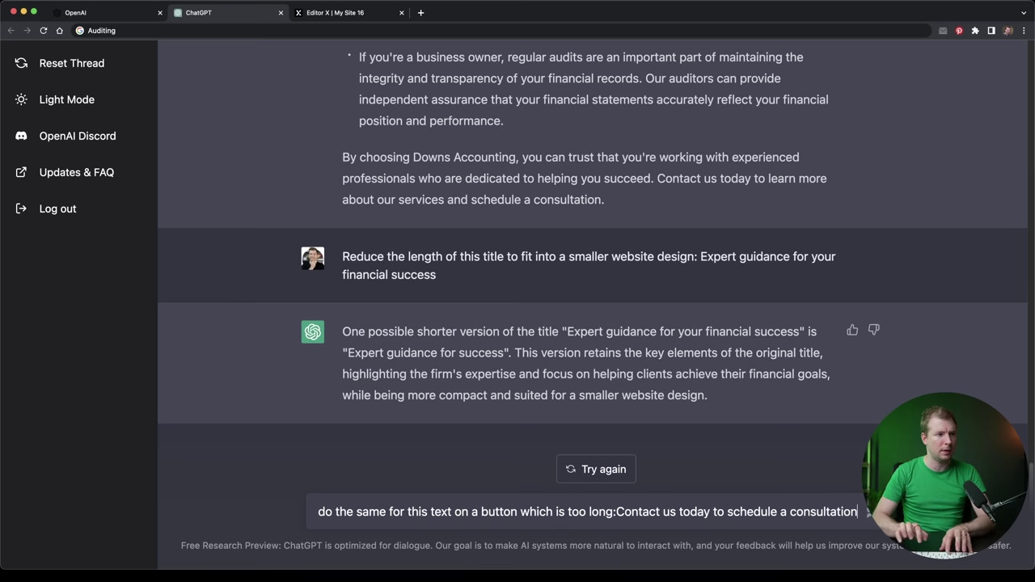
click(617, 511)
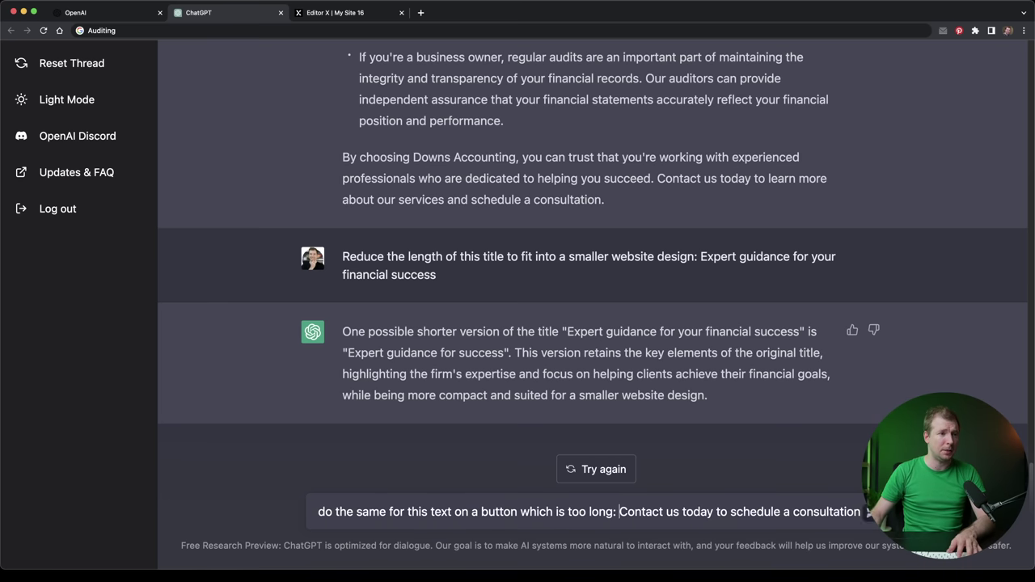
key(Return)
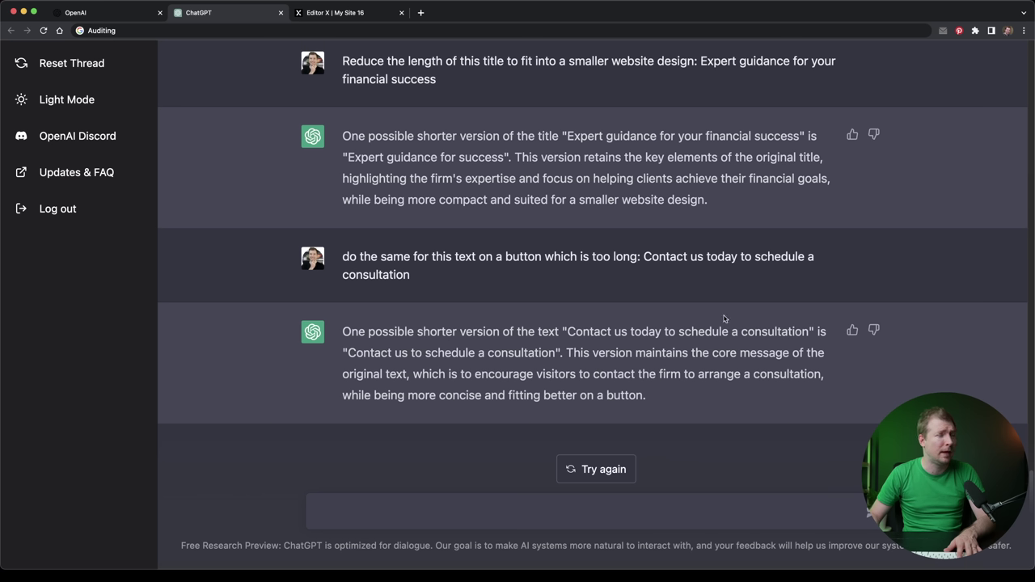
Step: Copy ChatGPT's shorter version, switch to Editor X and set the hero button's text to "Contact us to schedule a consultation"
double_click(645, 331)
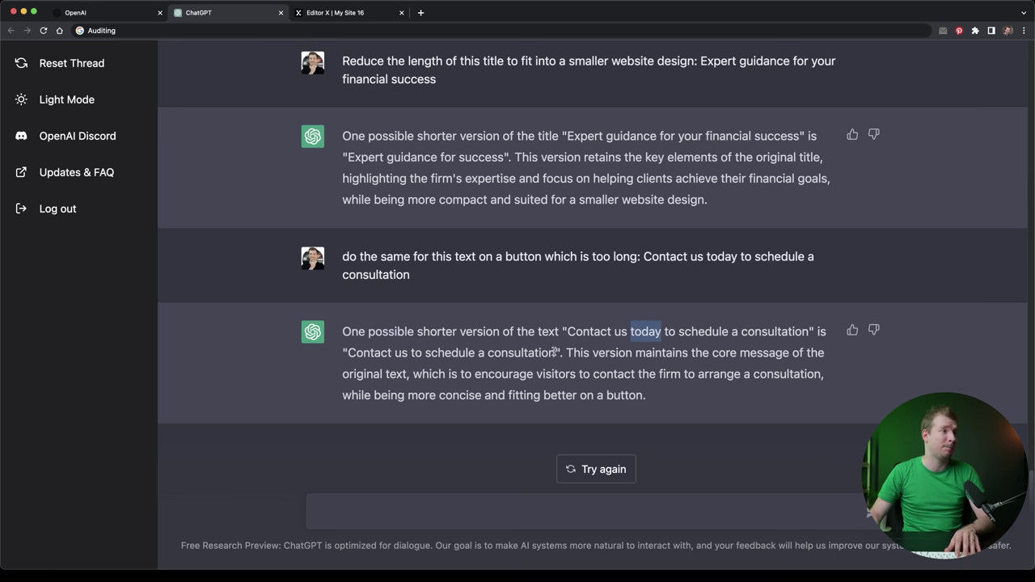
drag(556, 353, 349, 354)
key(cmd+c)
click(361, 13)
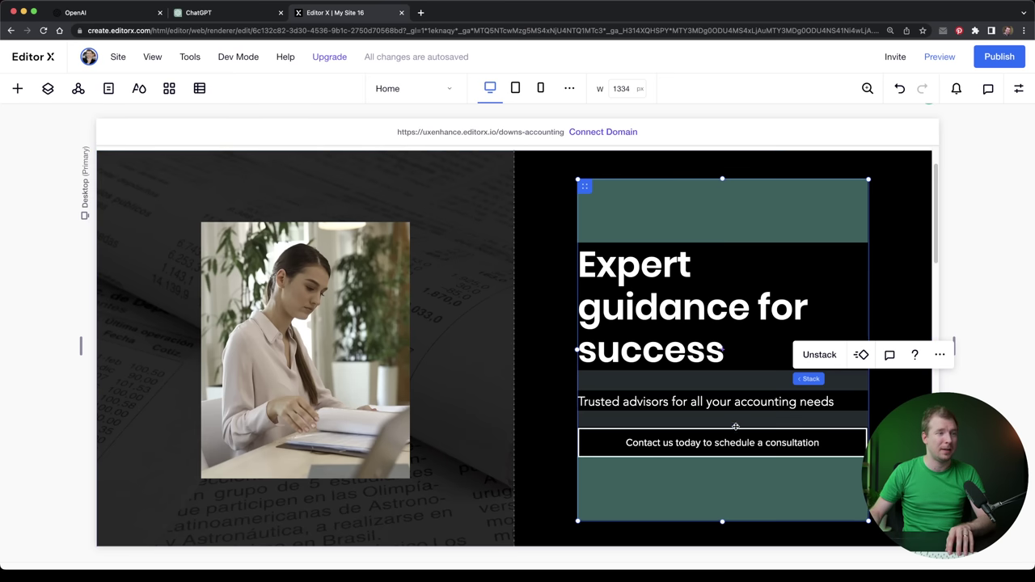
click(752, 445)
click(612, 393)
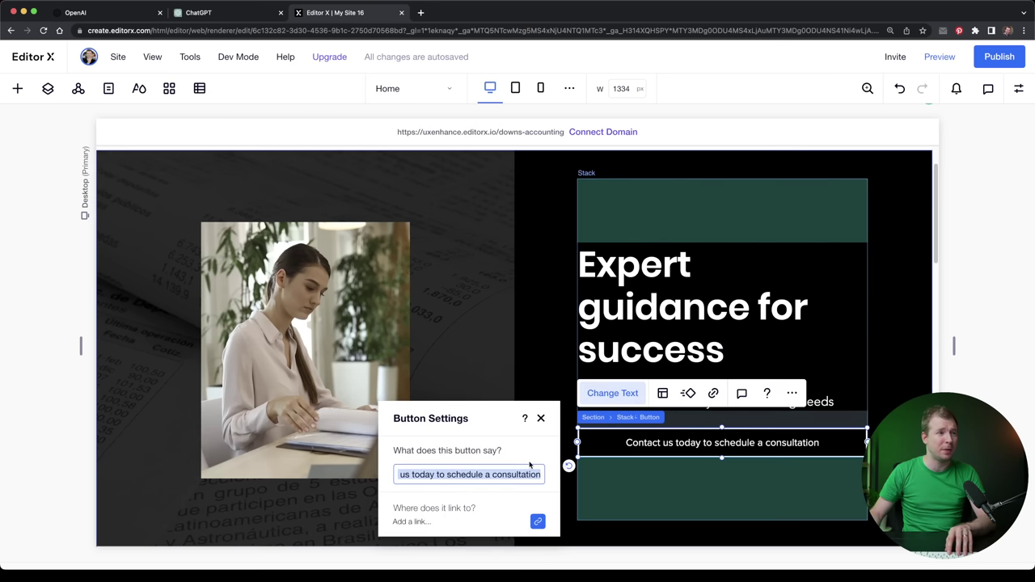
key(cmd+v)
click(664, 495)
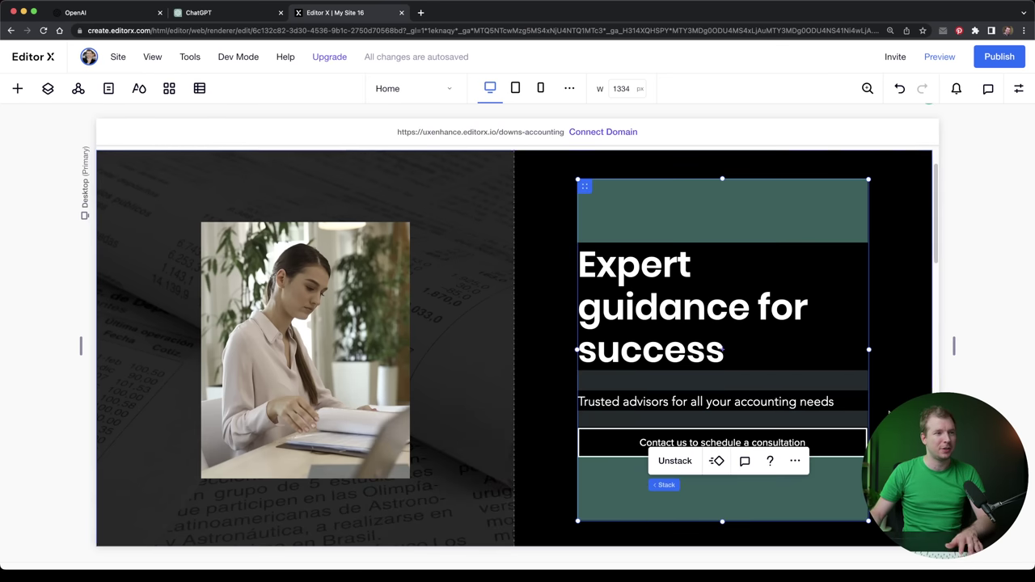
click(888, 412)
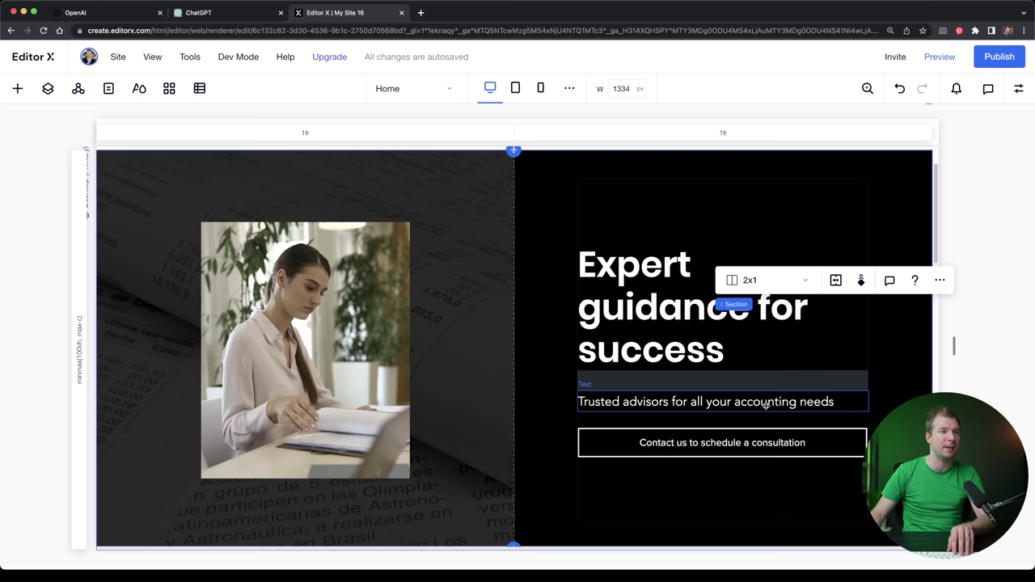
Step: Copy the hero tagline, switch to ChatGPT and ask "increase the length of this tagline:" followed by the copied tagline
triple_click(824, 399)
key(super+c)
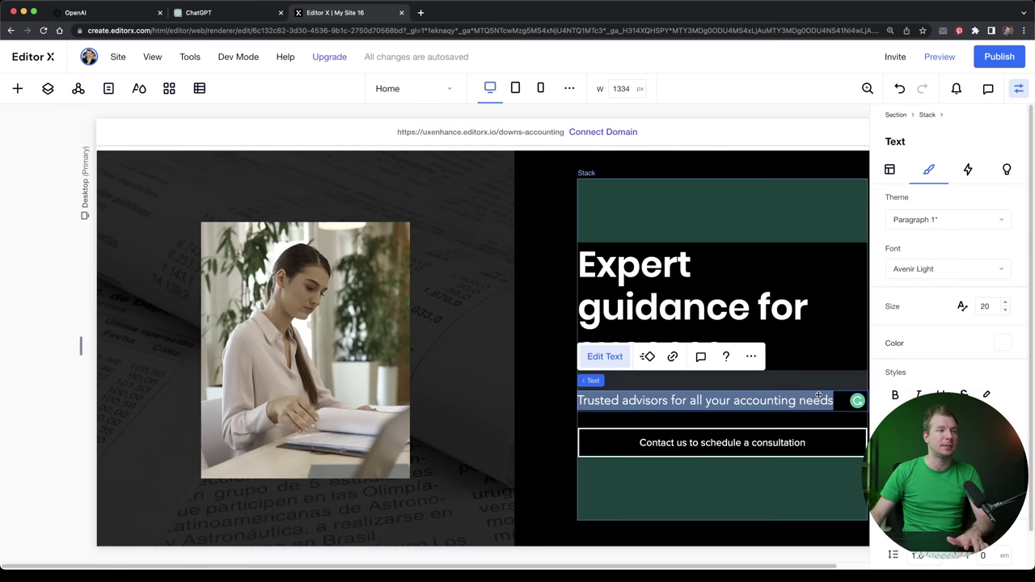
click(219, 12)
click(396, 507)
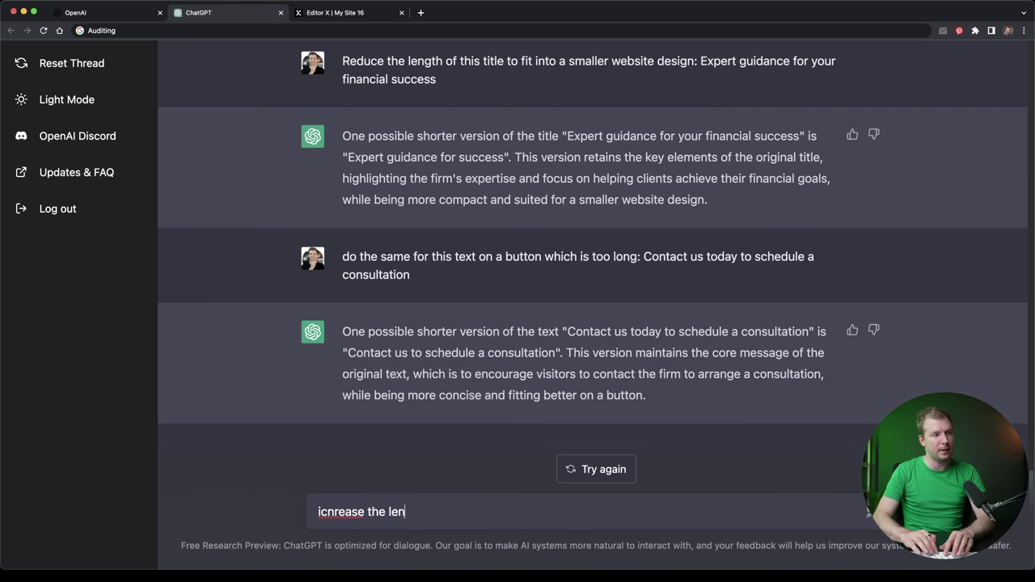
text(icnrease the length of this tagl)
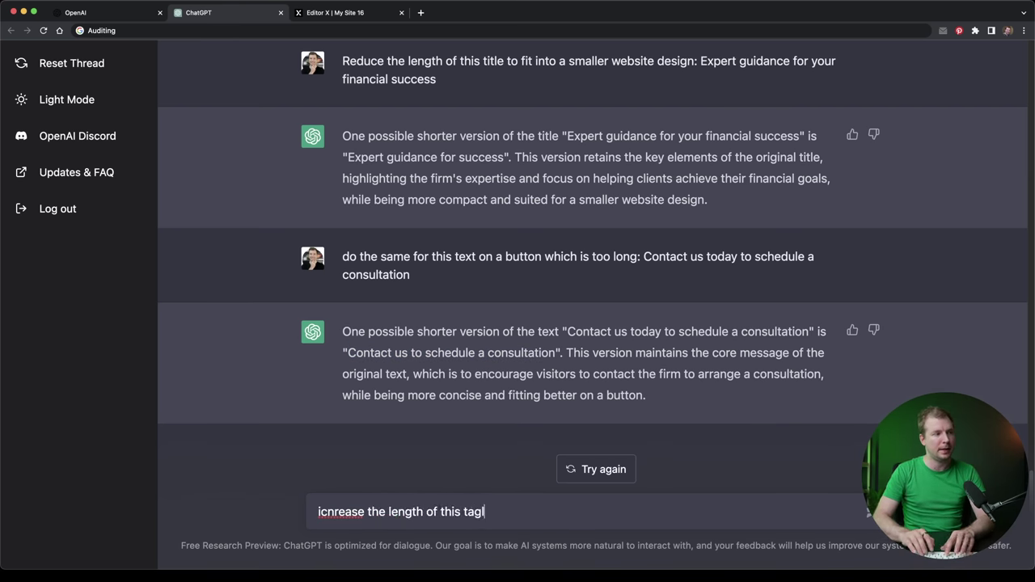
text(ine:)
key(super+v)
right_click(334, 513)
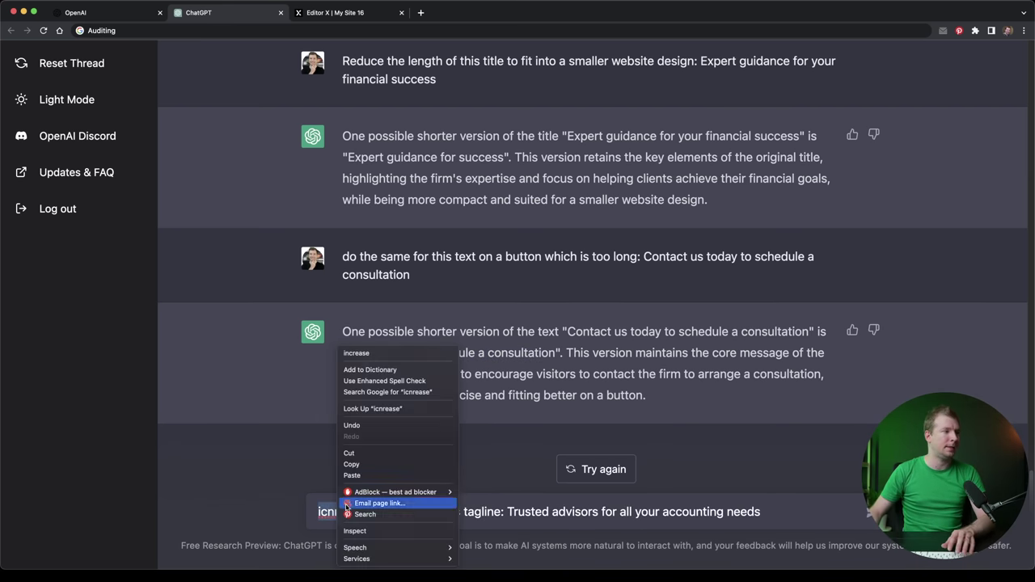
click(389, 353)
key(Return)
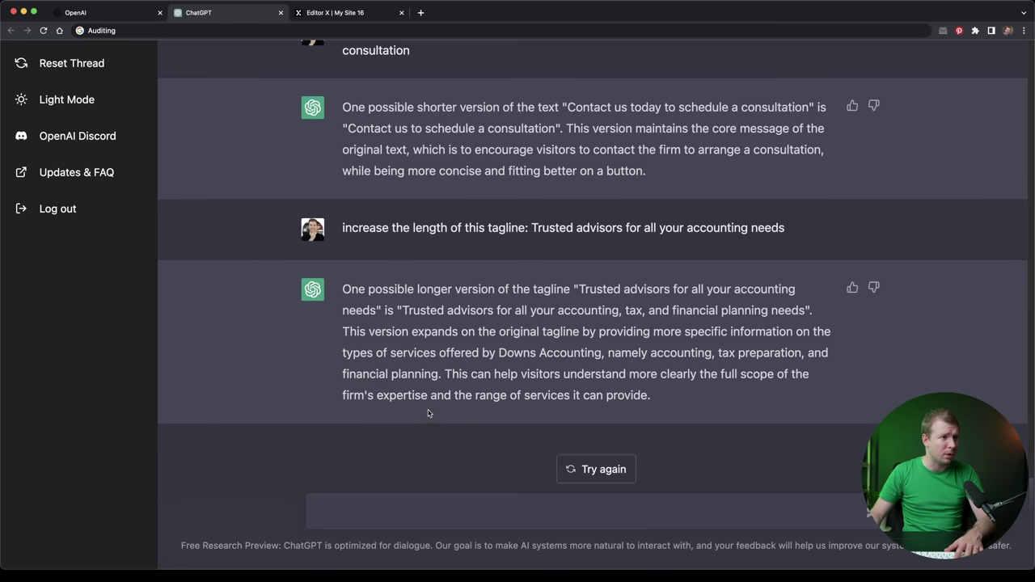
Step: Ask ChatGPT to lengthen the tagline further with the message "Please make it at least two sentences"
drag(402, 310, 768, 311)
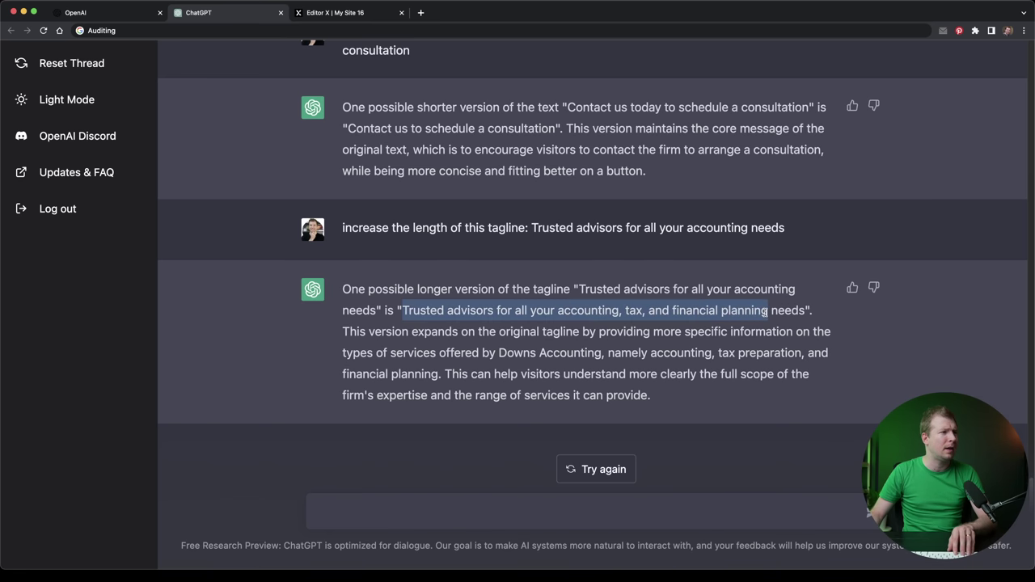
click(578, 539)
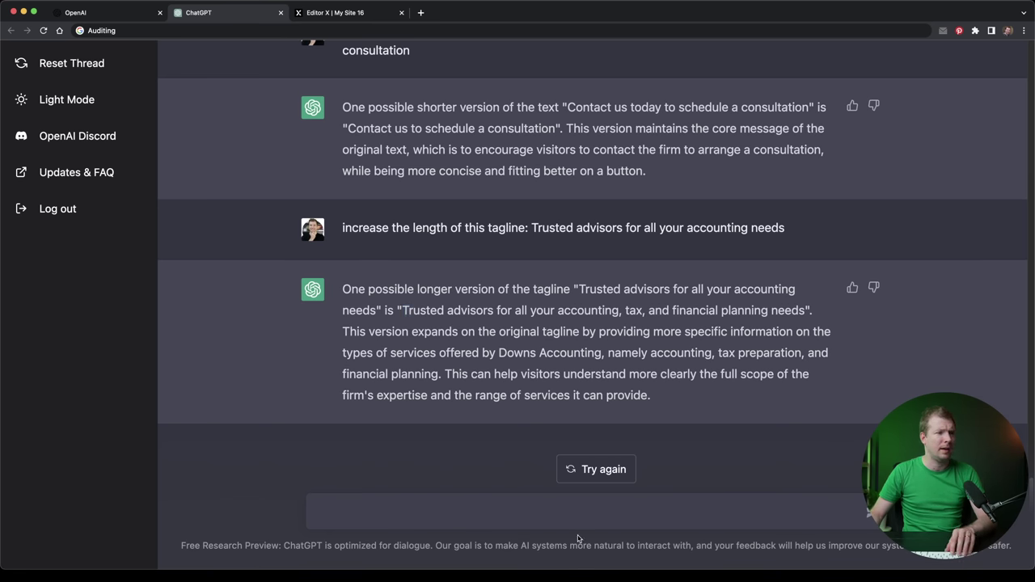
click(381, 510)
text(Please m)
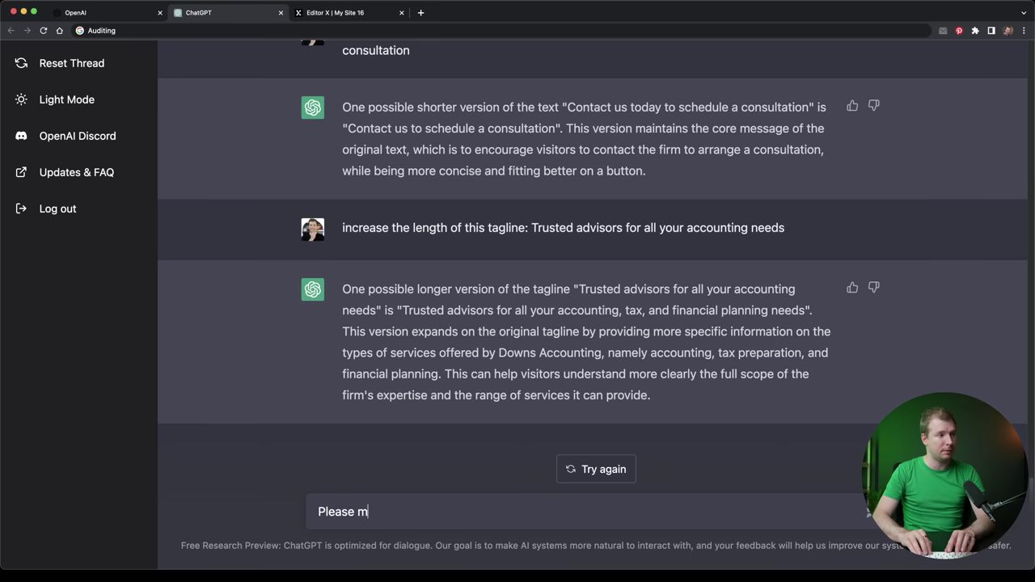
text(ake it at least )
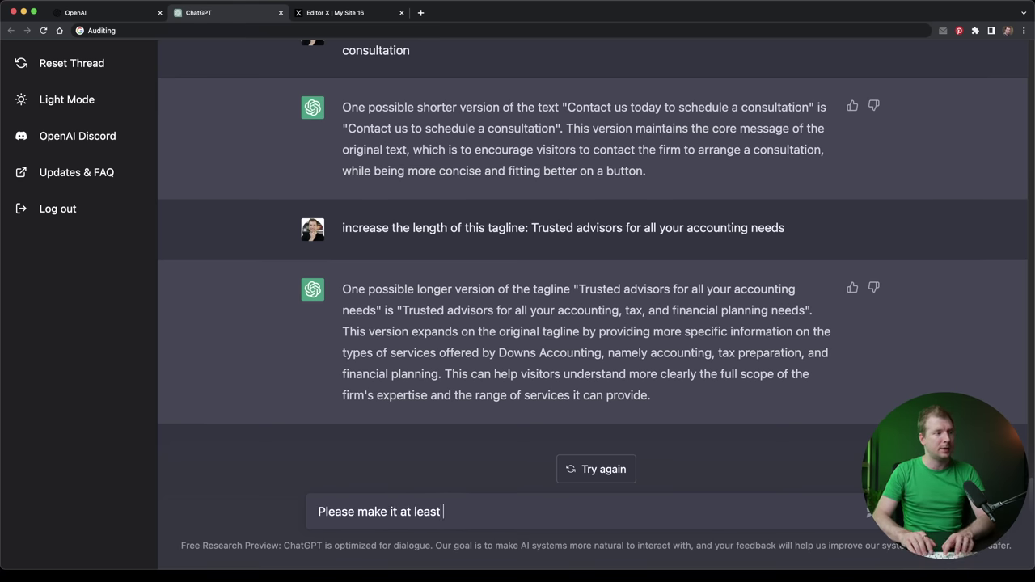
text(two sentences)
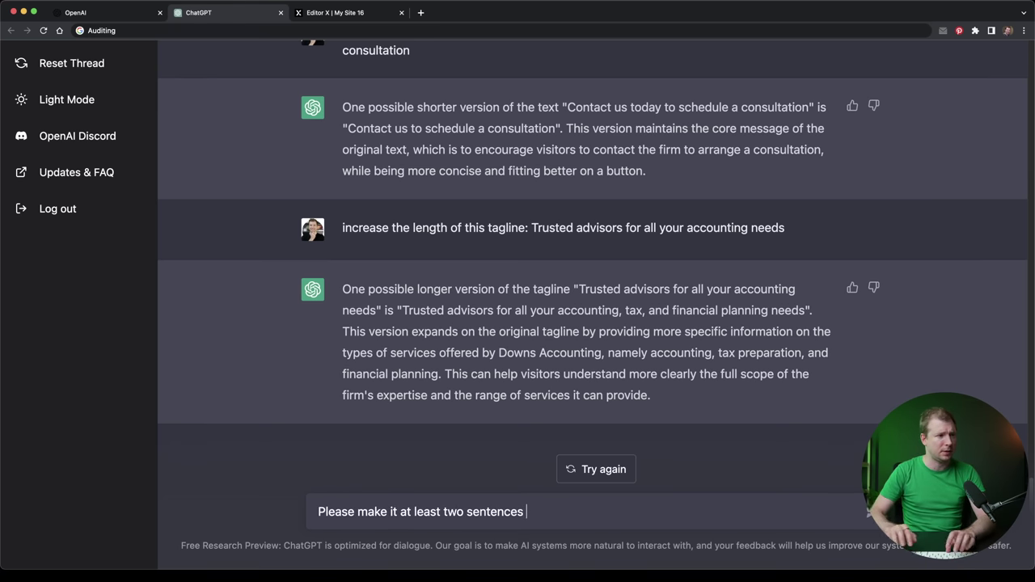
click(864, 514)
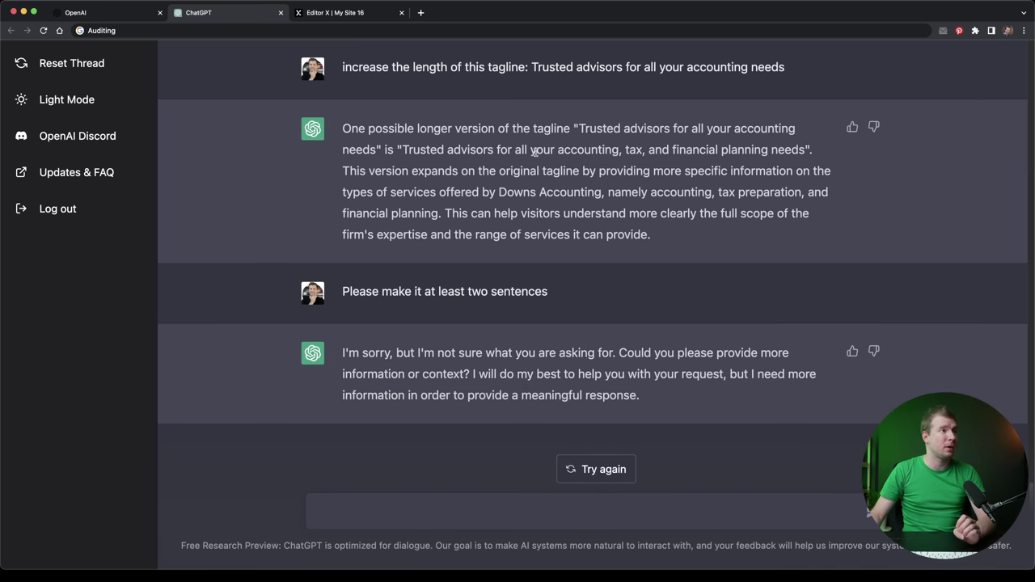
Step: Send ChatGPT the quoted tagline "Trusted advisors for all your accounting needs" followed by "can you please lengthen this to at least two sentences"
drag(582, 128, 391, 145)
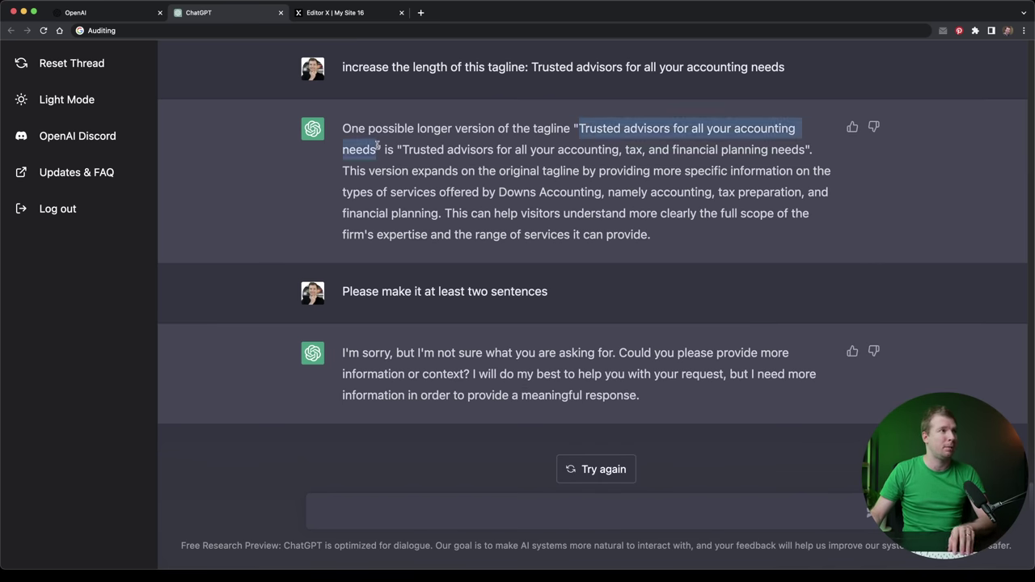
click(409, 505)
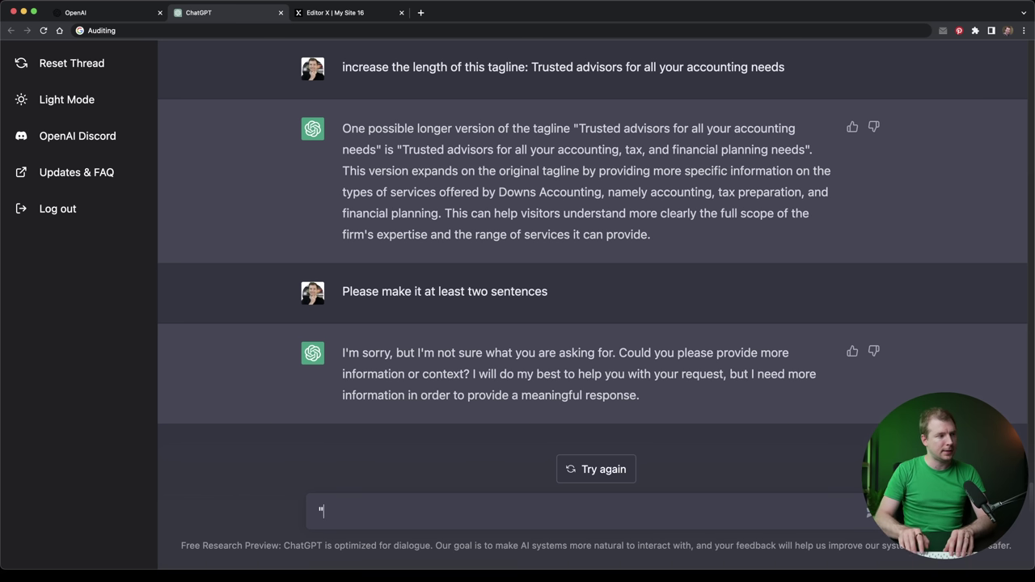
text("Trusted advisors for all your accounting needs)
text(can you please)
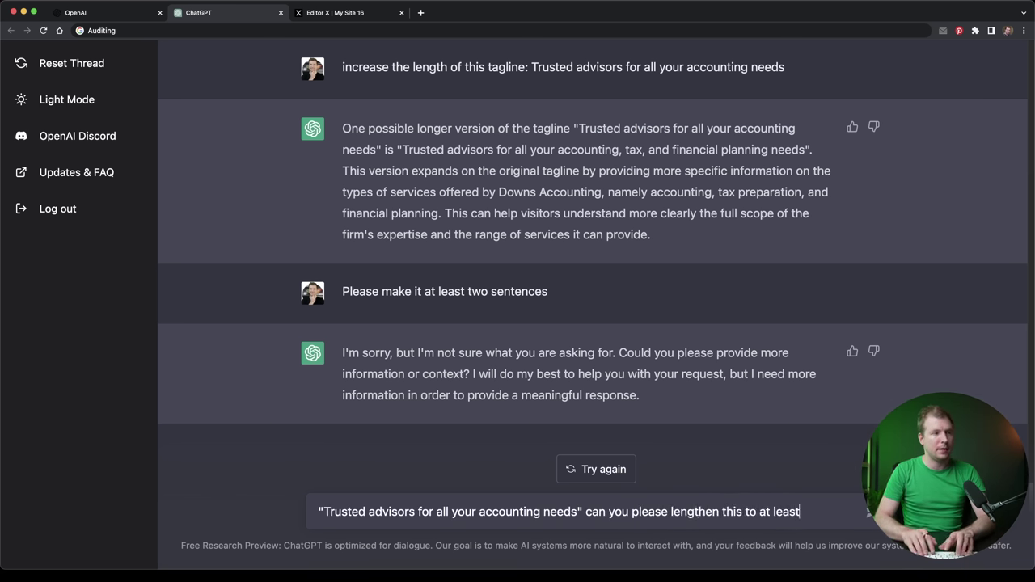
text(tc)
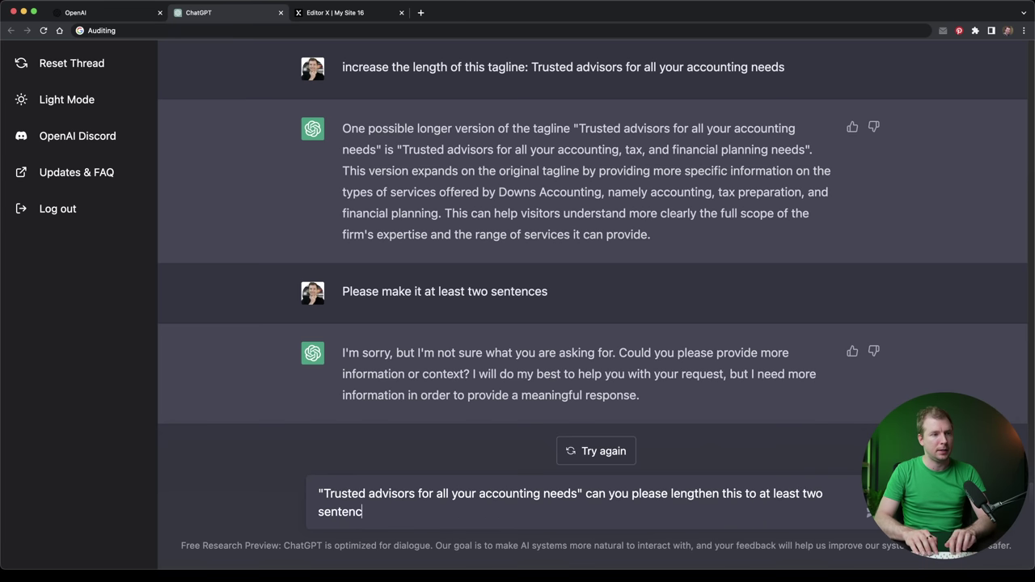
key(Return)
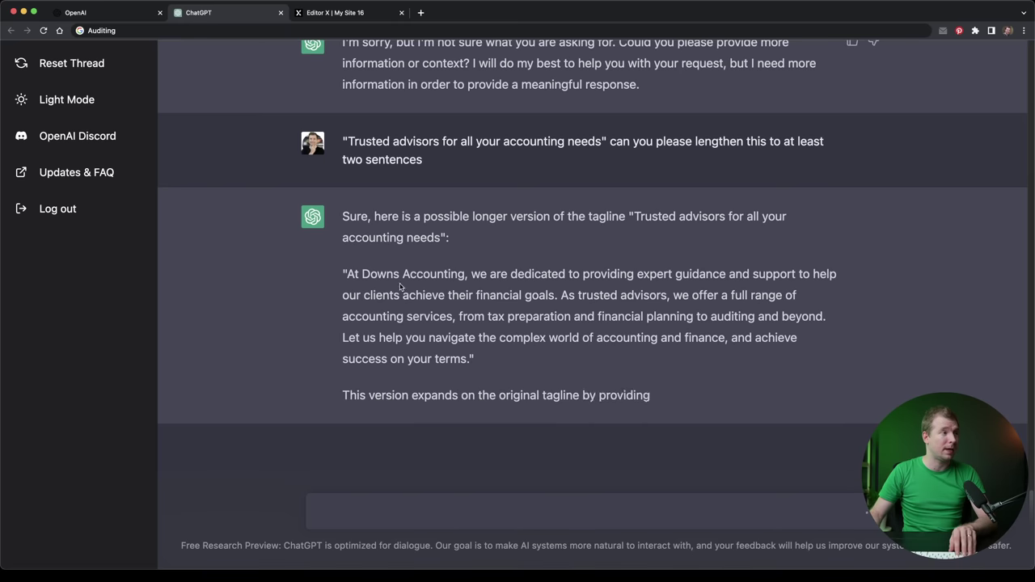
Step: Copy ChatGPT's longer tagline starting "At Downs Accounting", switch to Editor X and replace the hero tagline with it
drag(342, 274, 469, 335)
key(ctrl+c)
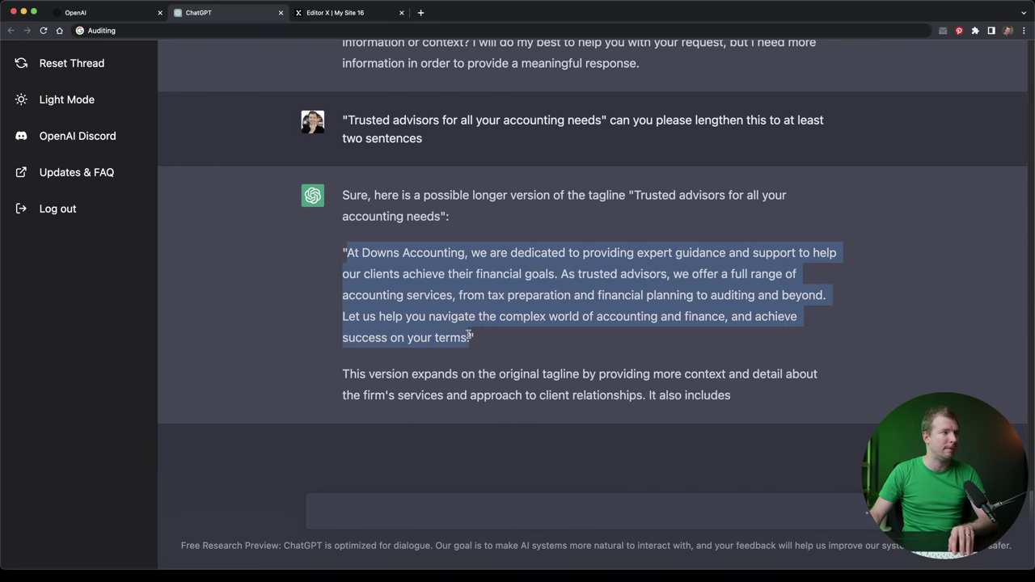
click(315, 14)
click(676, 401)
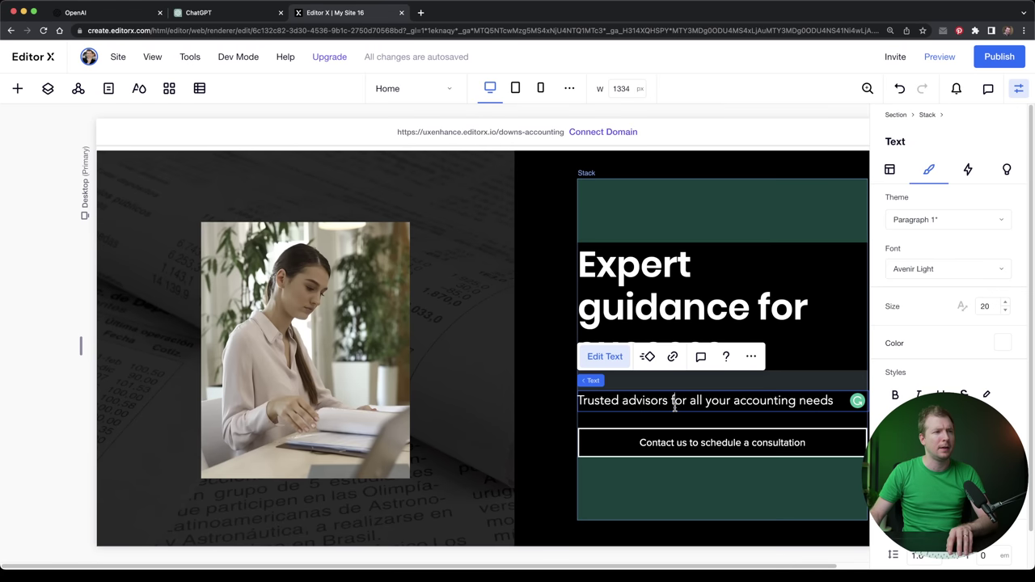
key(ctrl+a)
key(ctrl+v)
click(497, 372)
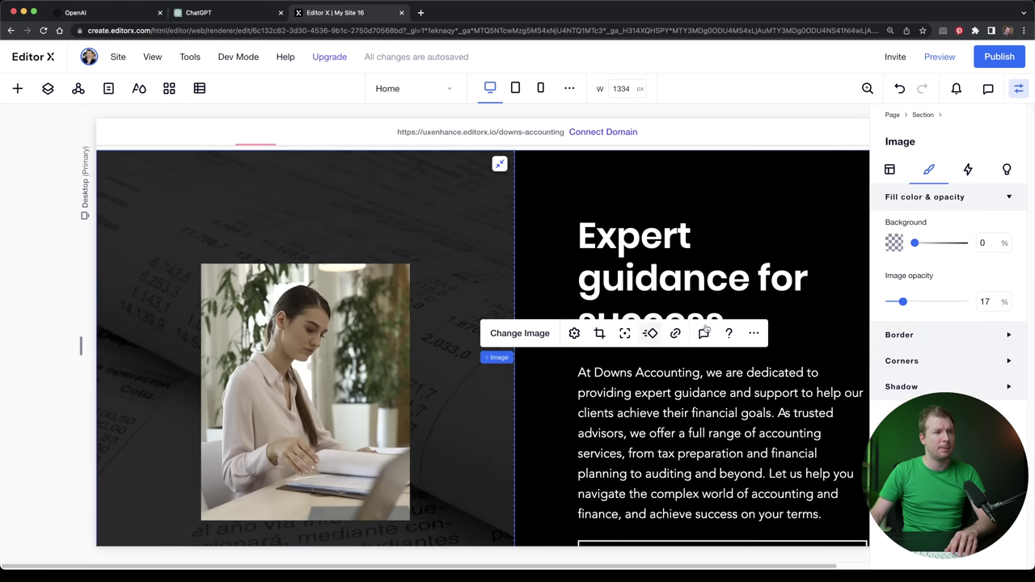
click(560, 442)
Step: Delete the hero tagline's text from "As trusted advisors" to the end, keeping only the first sentence
click(796, 377)
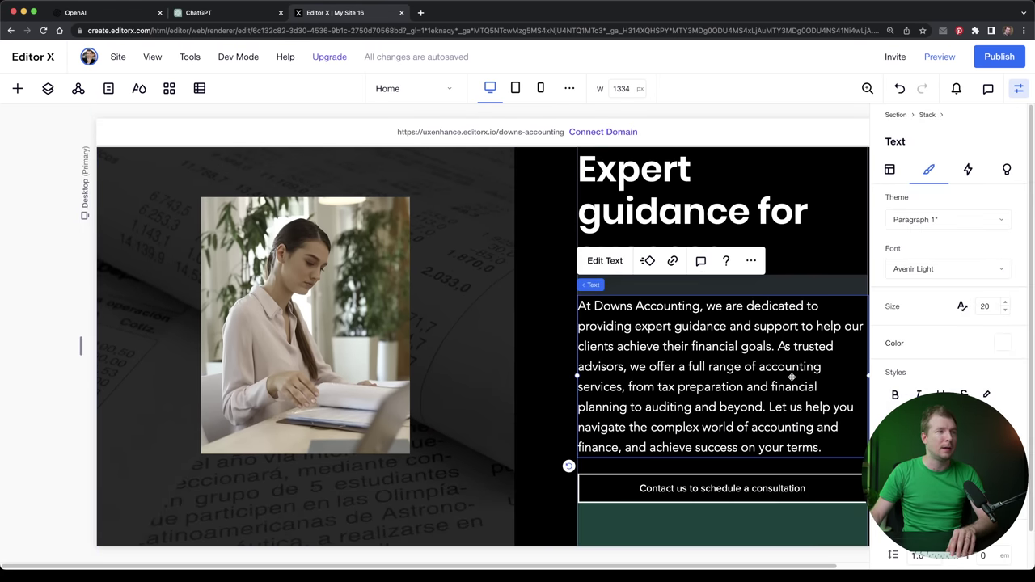
double_click(791, 377)
drag(777, 345, 830, 447)
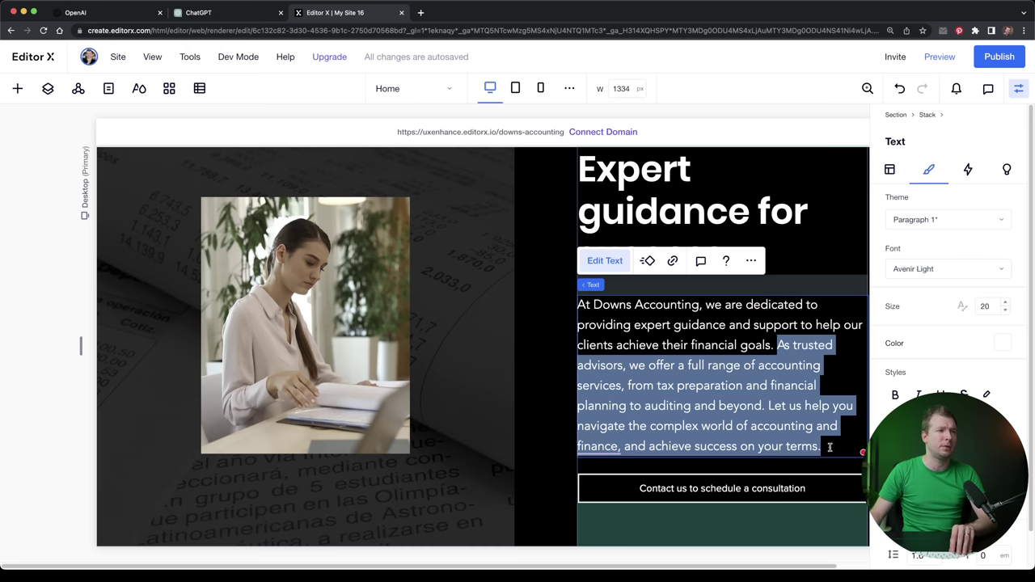
key(BackSpace)
click(798, 424)
click(507, 386)
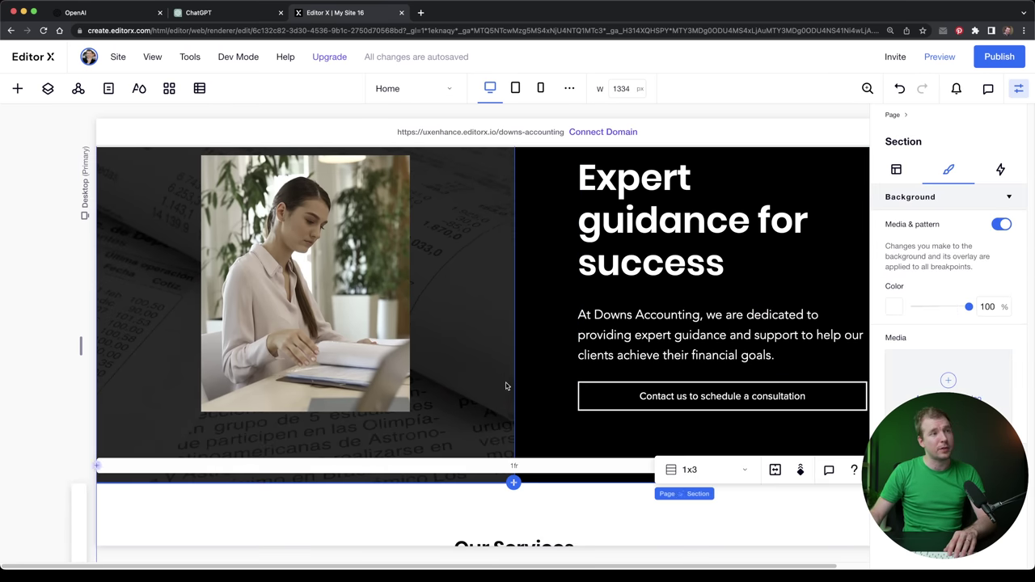
scroll(506, 386, up, 1)
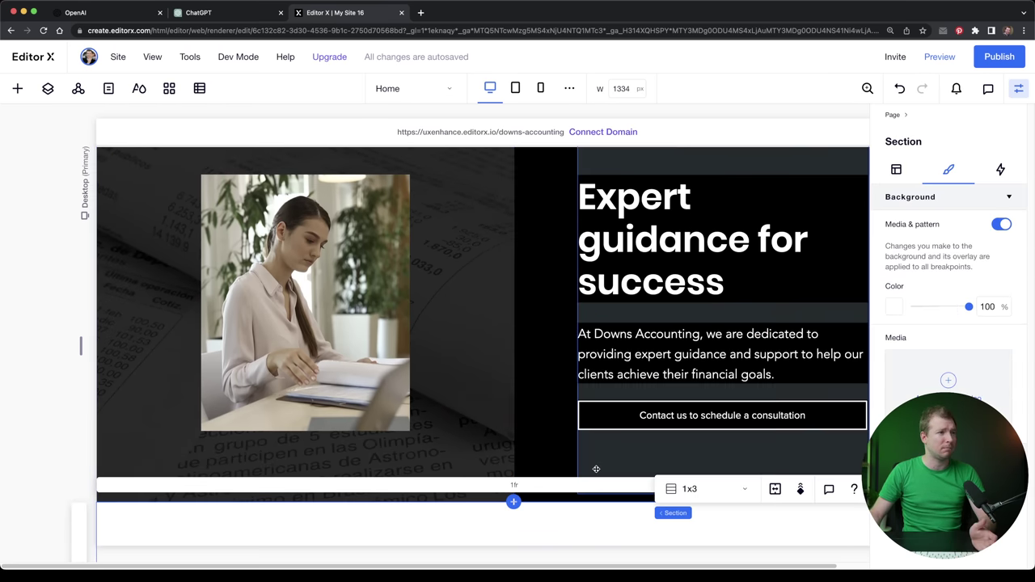
scroll(588, 517, up, 5)
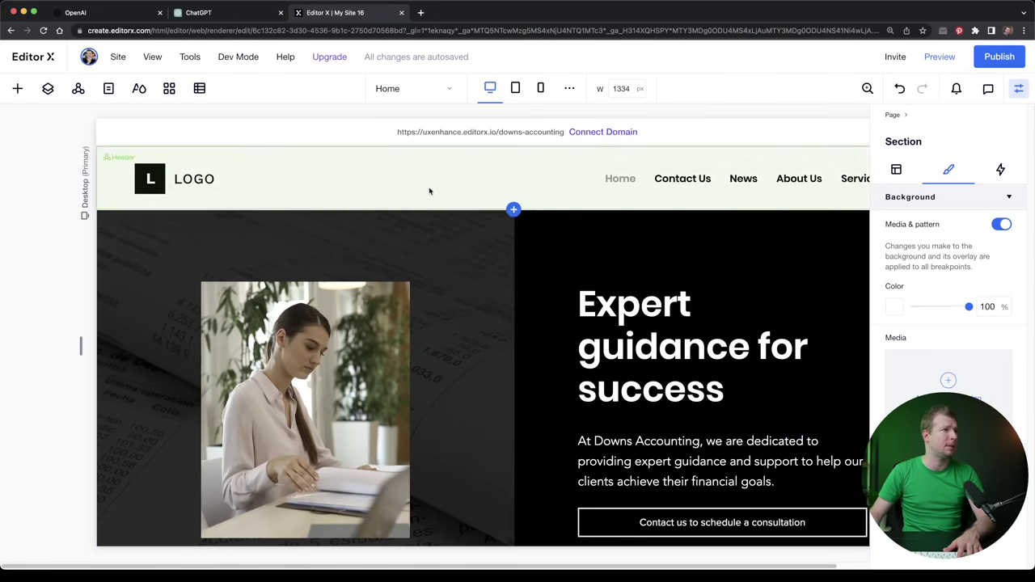
Step: Review the Home page from the header and hero through the Our Services section to the grid of individual accounting services
click(550, 190)
scroll(614, 283, down, 1)
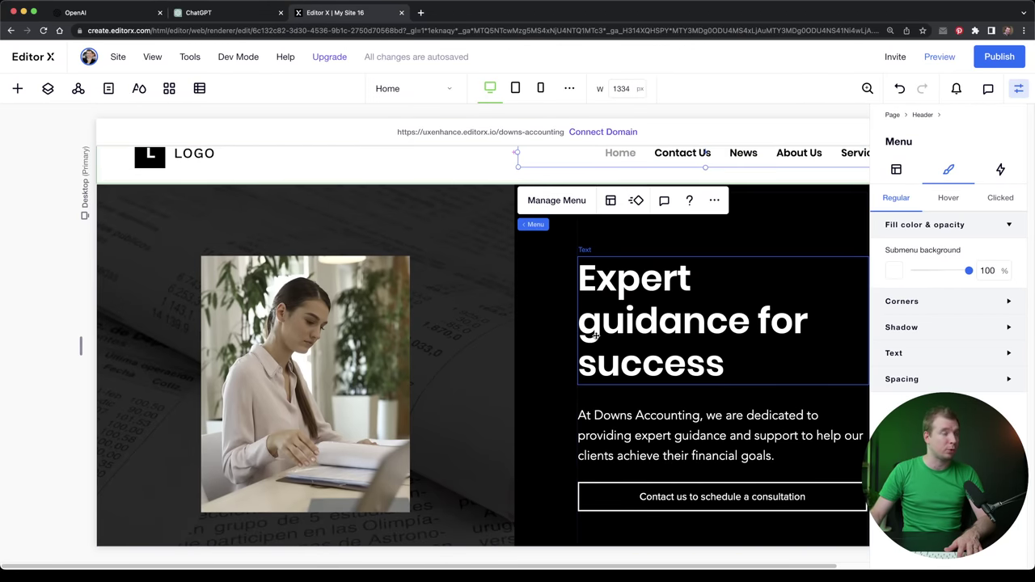
scroll(694, 308, down, 1)
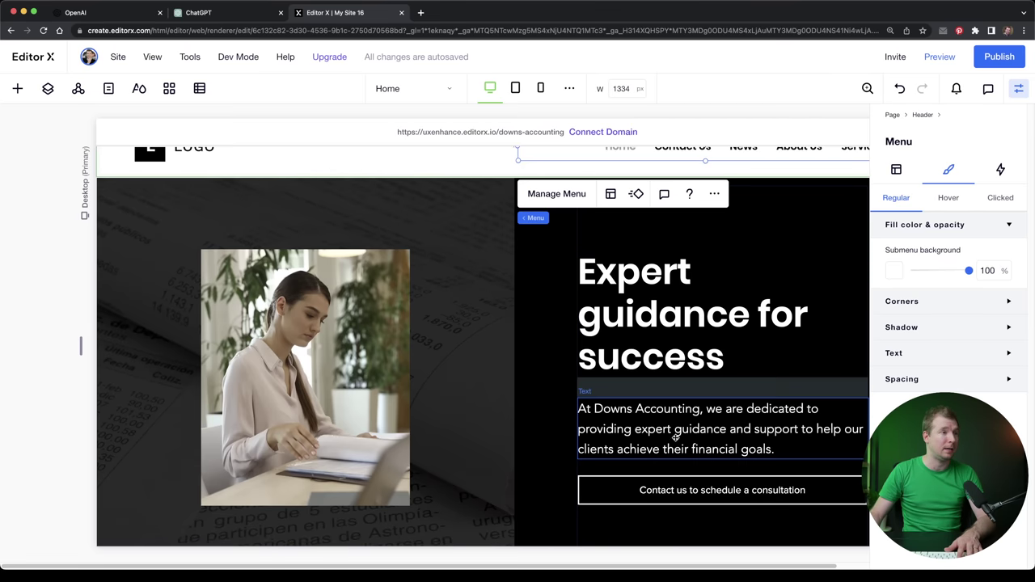
scroll(666, 429, down, 5)
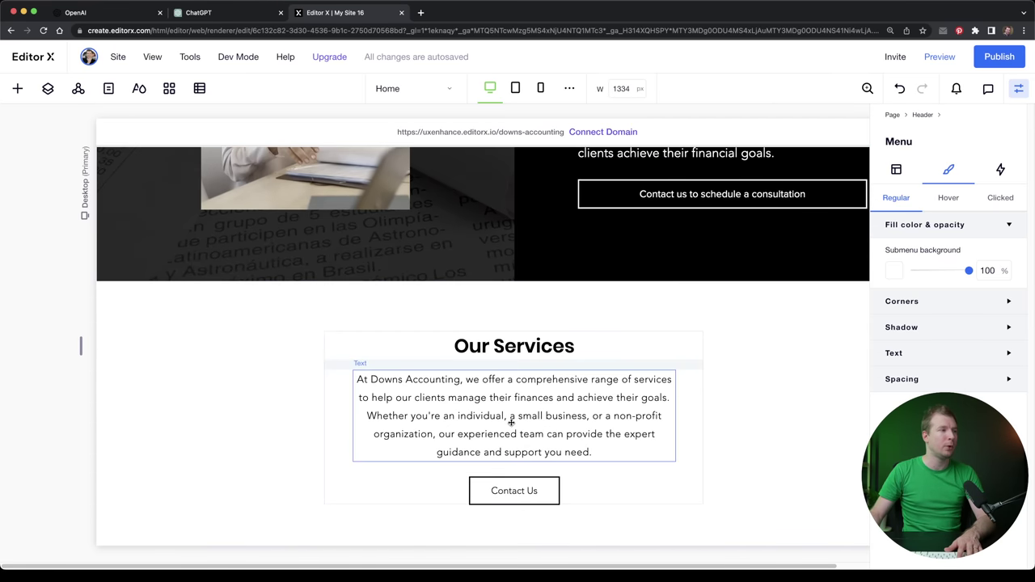
click(511, 419)
scroll(625, 356, down, 5)
click(548, 434)
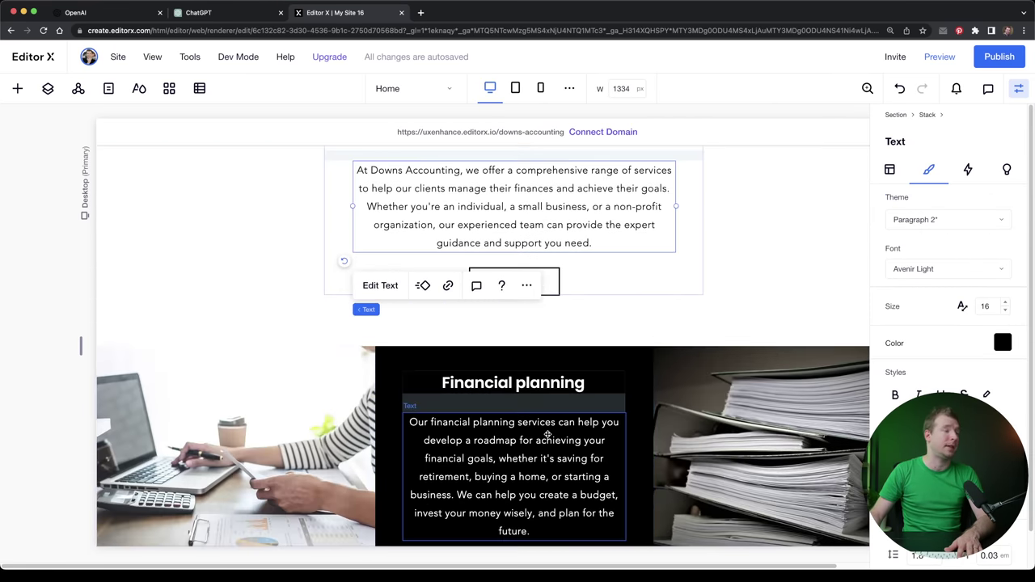
scroll(558, 421, down, 3)
click(665, 194)
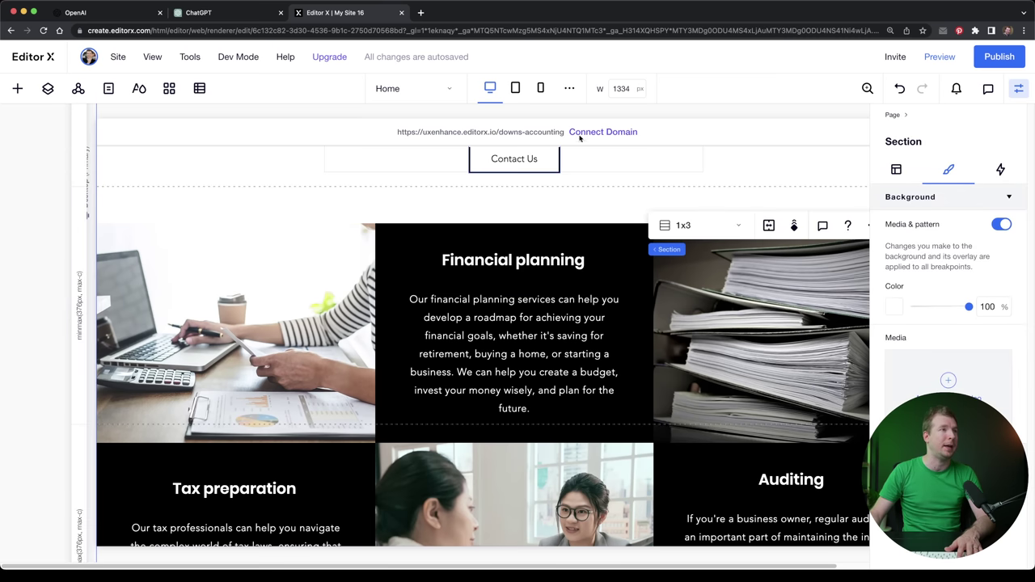
Step: View the site's other pages in the editor, opening the Contact Us page first and the Services page second
click(458, 94)
click(420, 139)
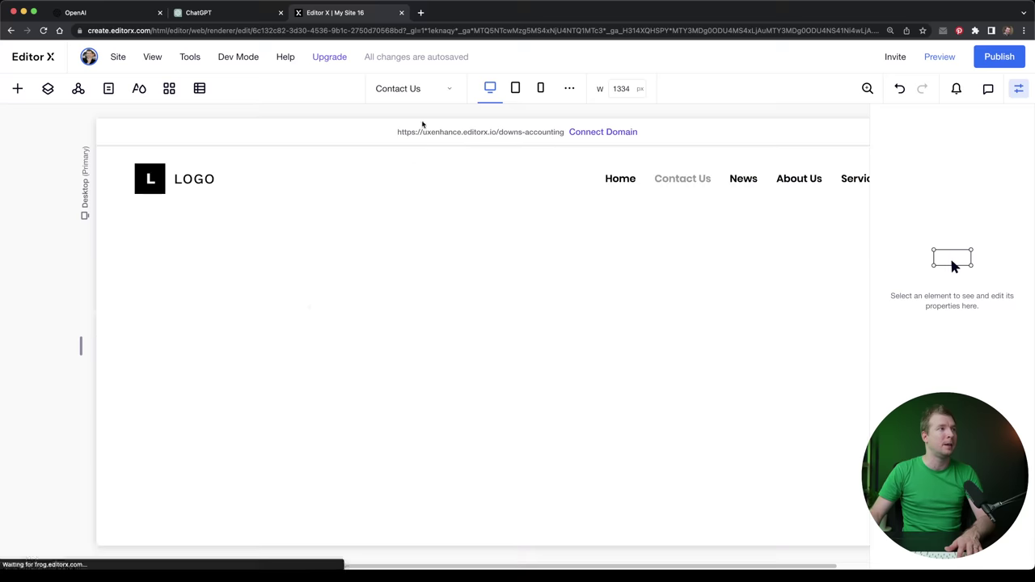
click(416, 88)
click(412, 207)
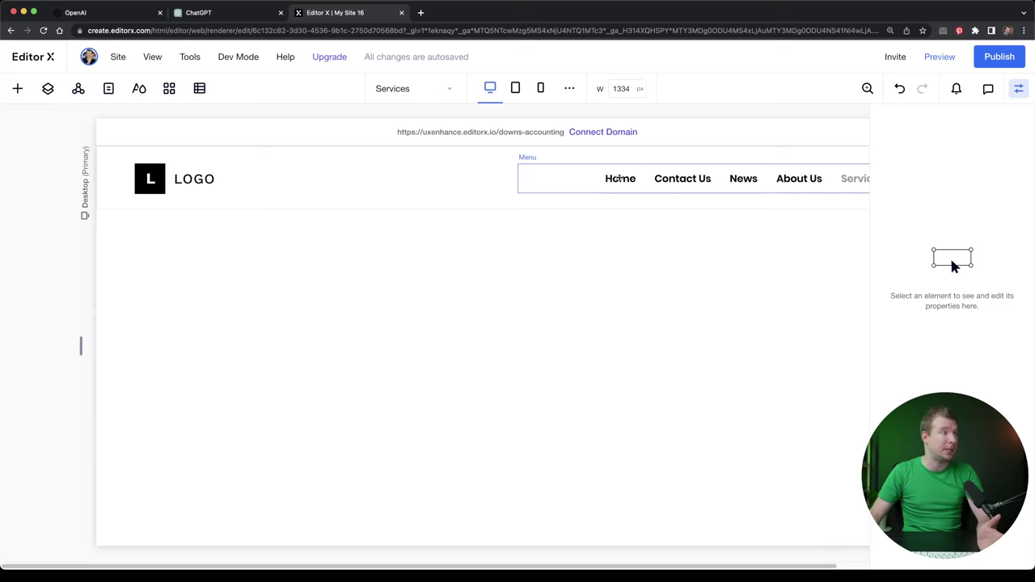